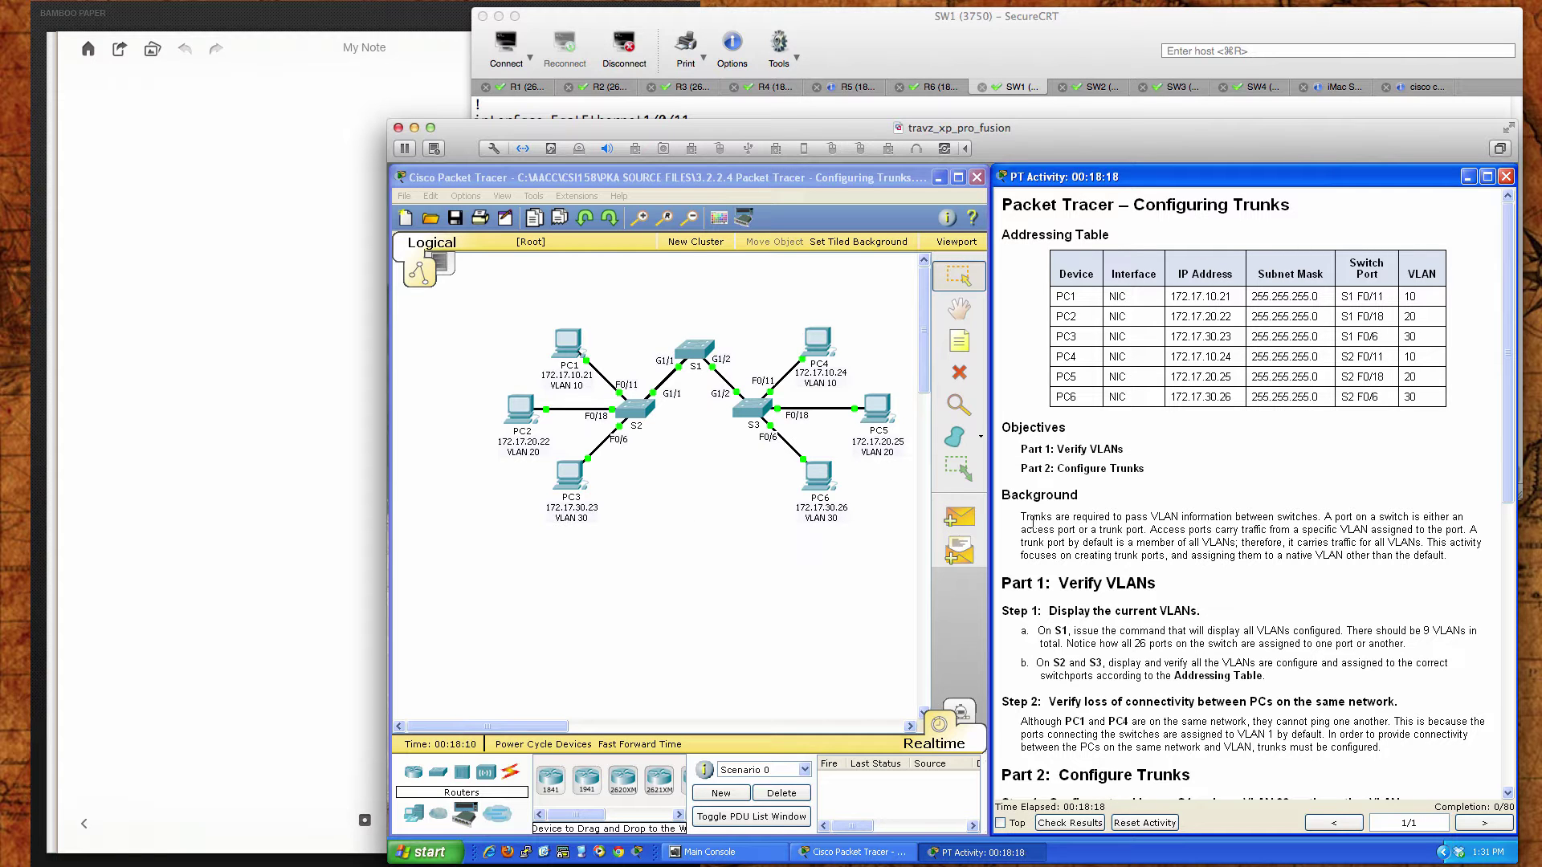
Run 'sh vlan' on S1's command line to list VLANs 10, 20, 30 and 99
scroll(1202, 544, "down", 3)
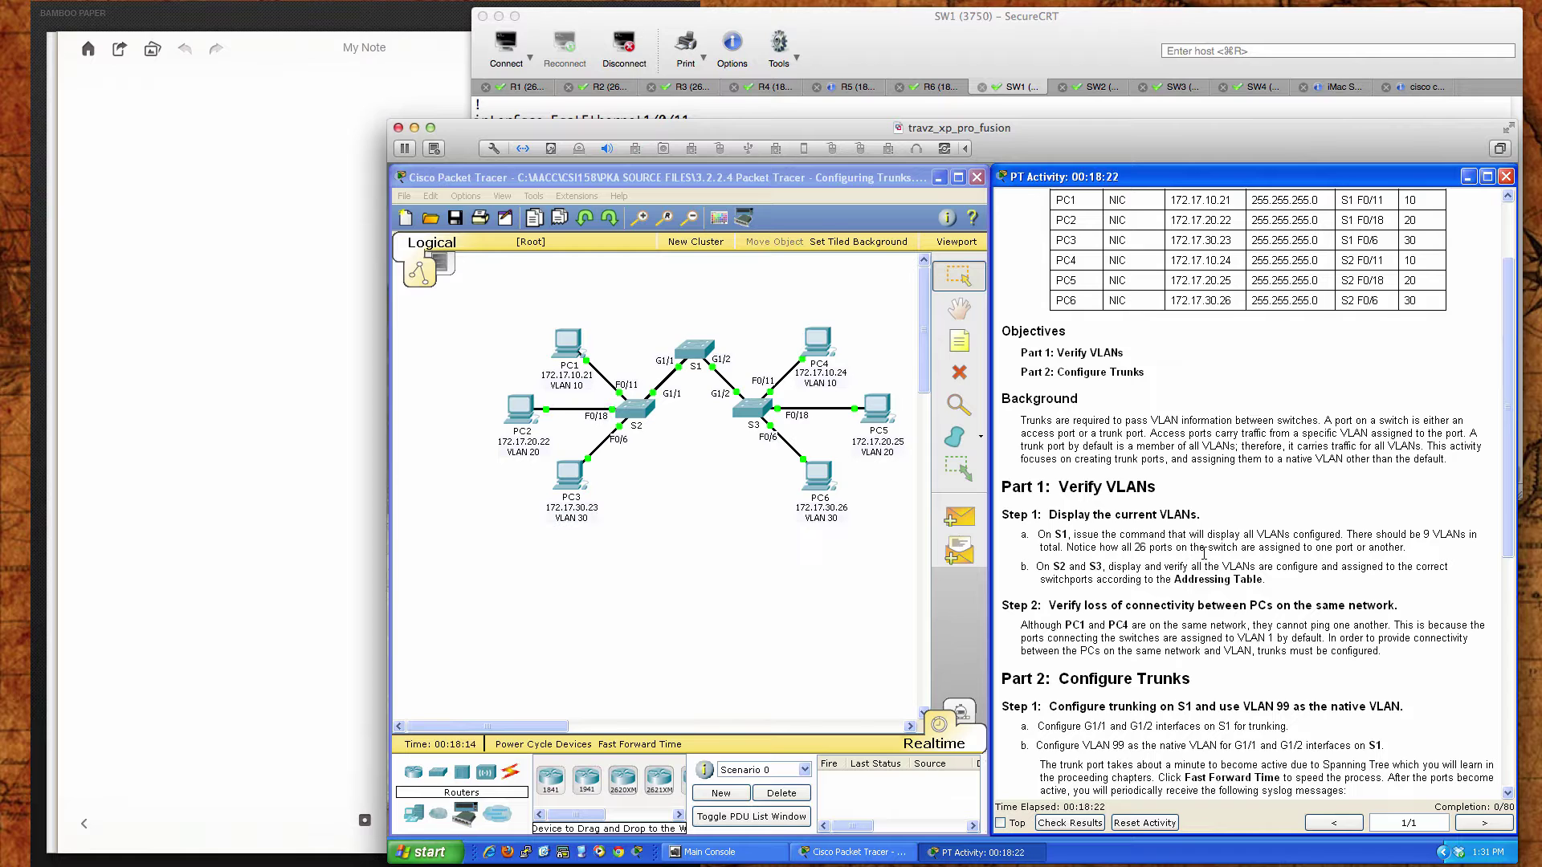
scroll(1203, 554, "up", 3)
scroll(1204, 553, "down", 5)
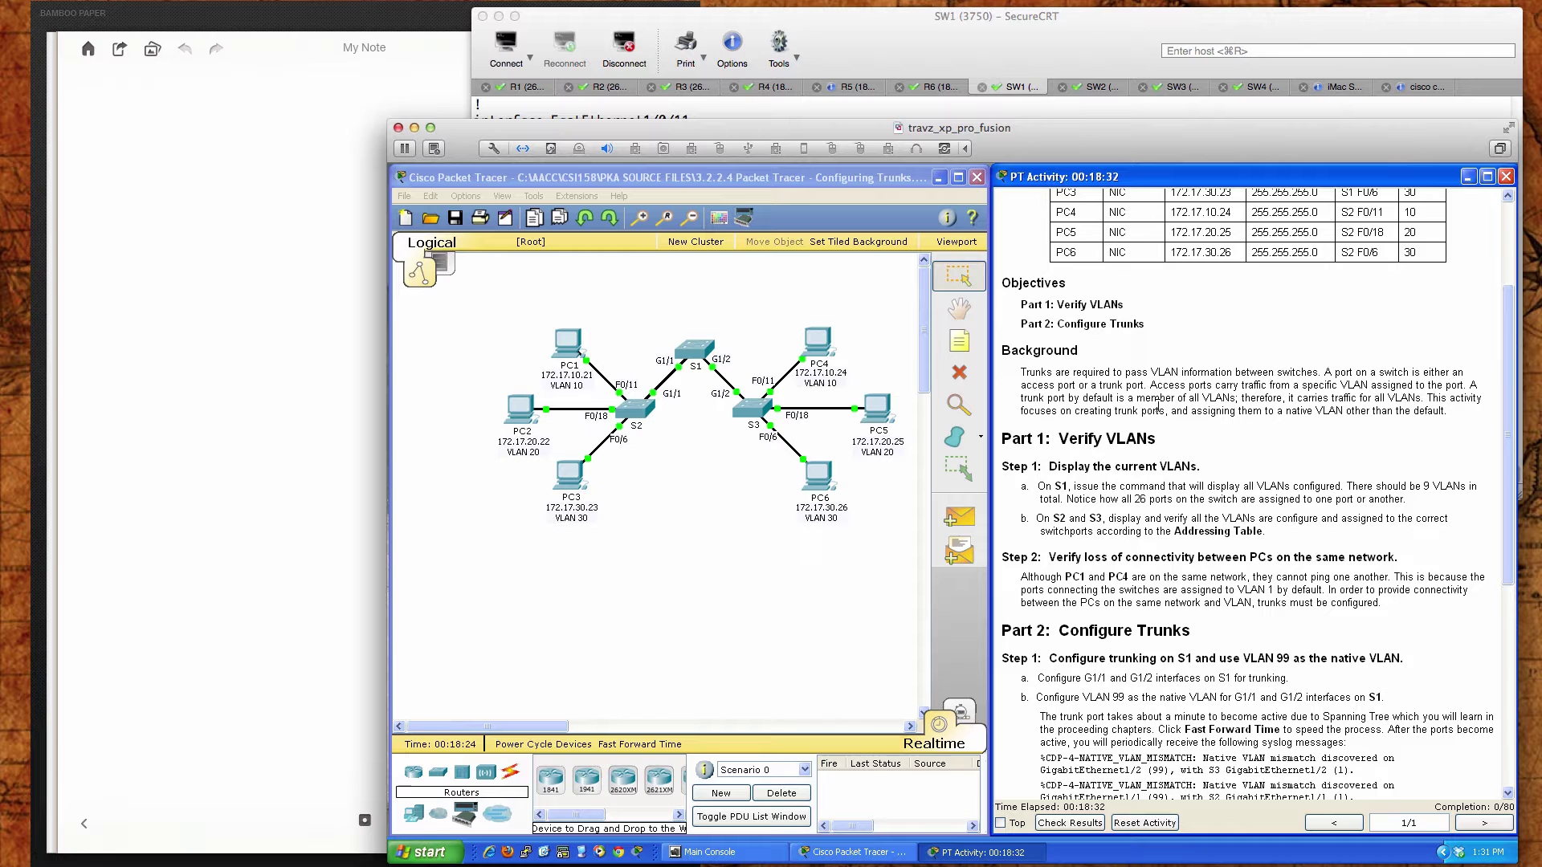
scroll(1183, 443, "down", 5)
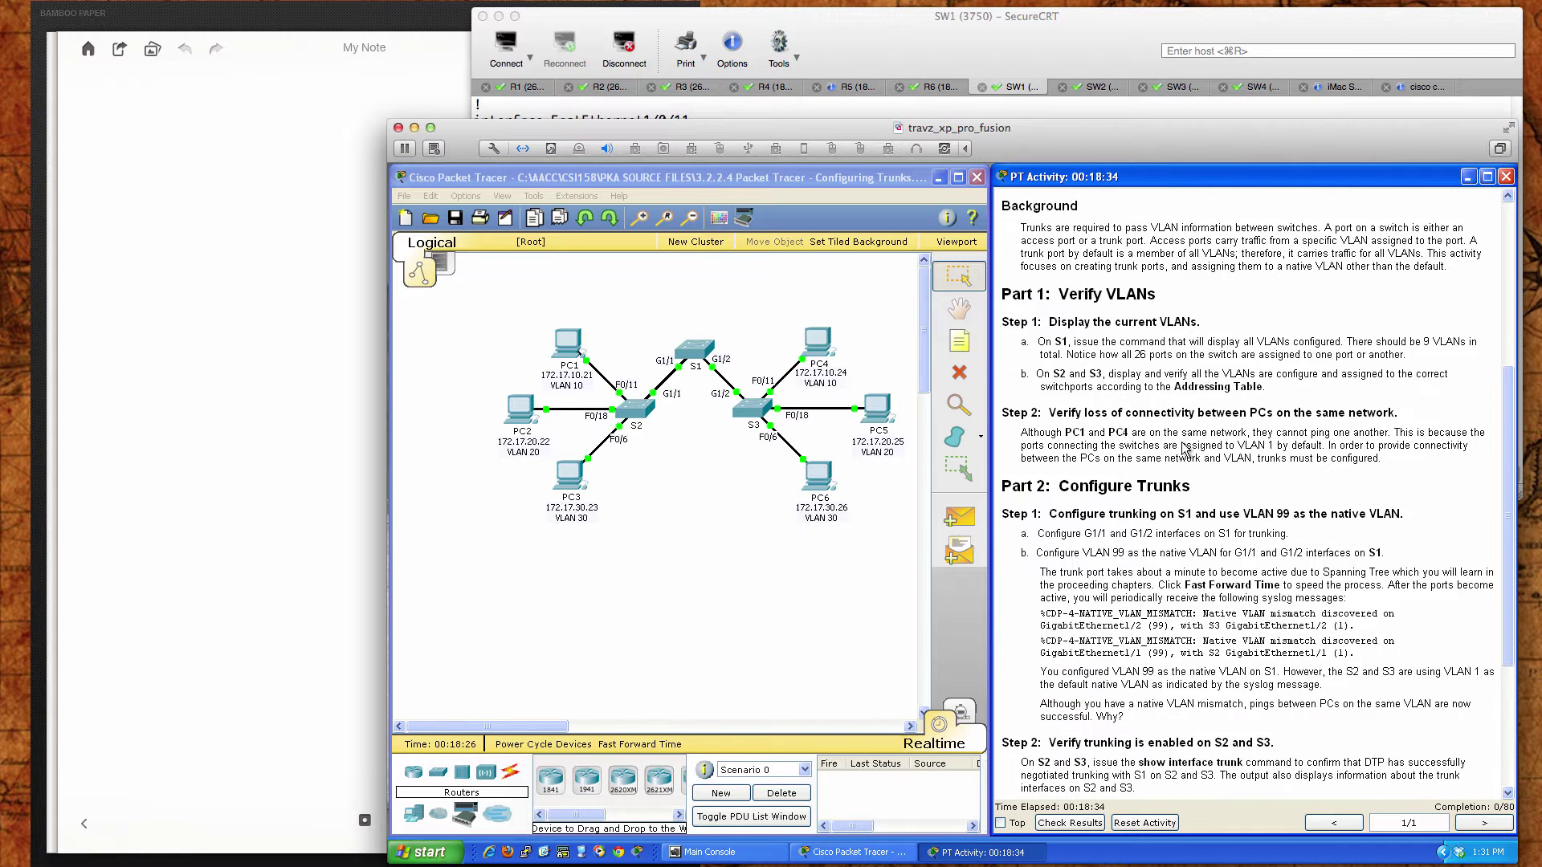
scroll(1183, 443, "down", 1)
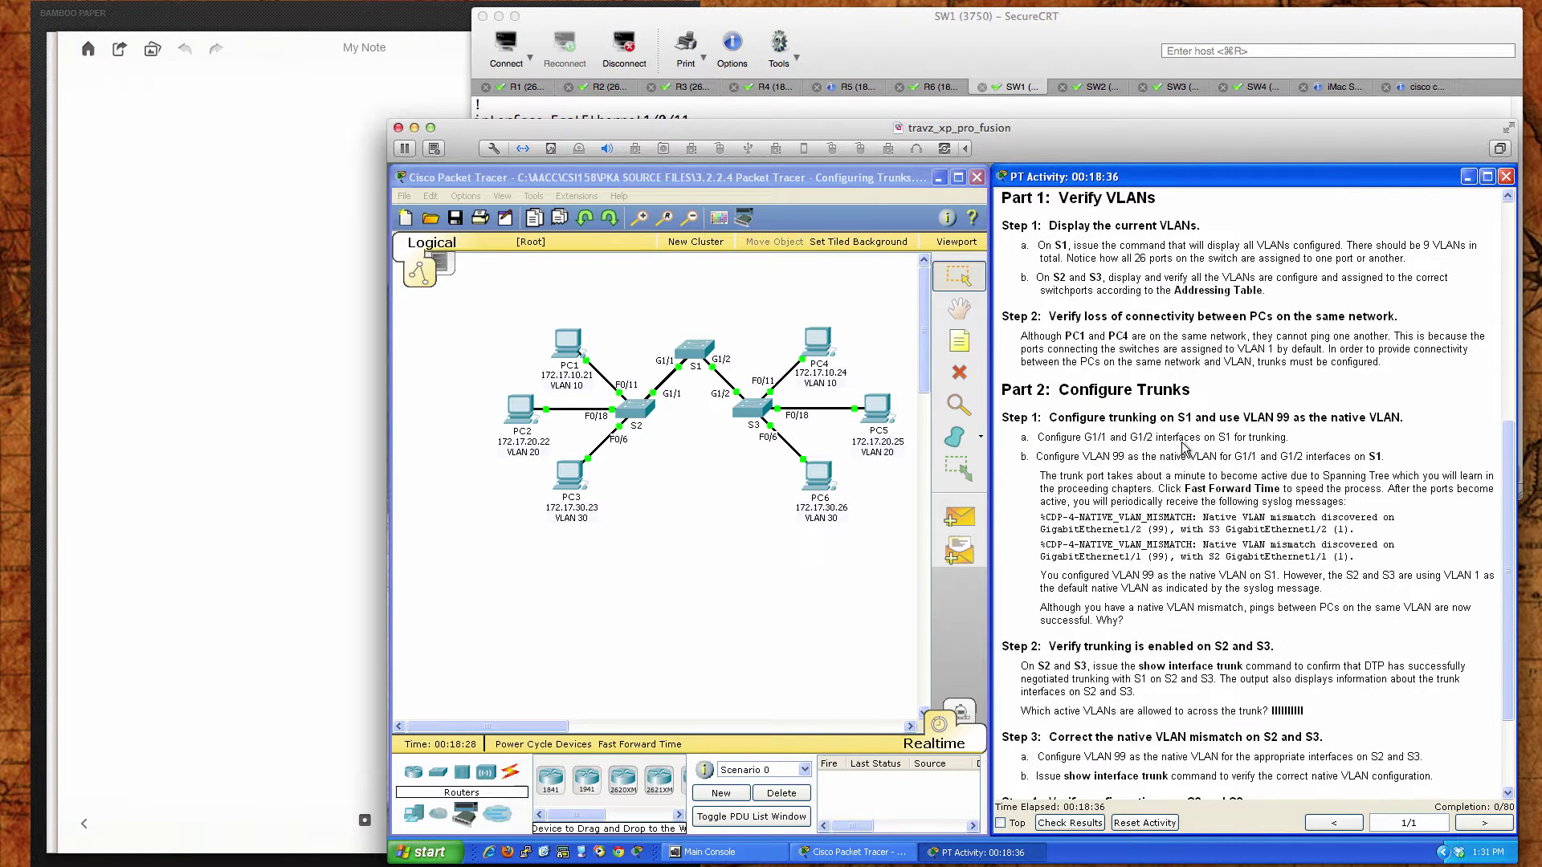
left_click(675, 365)
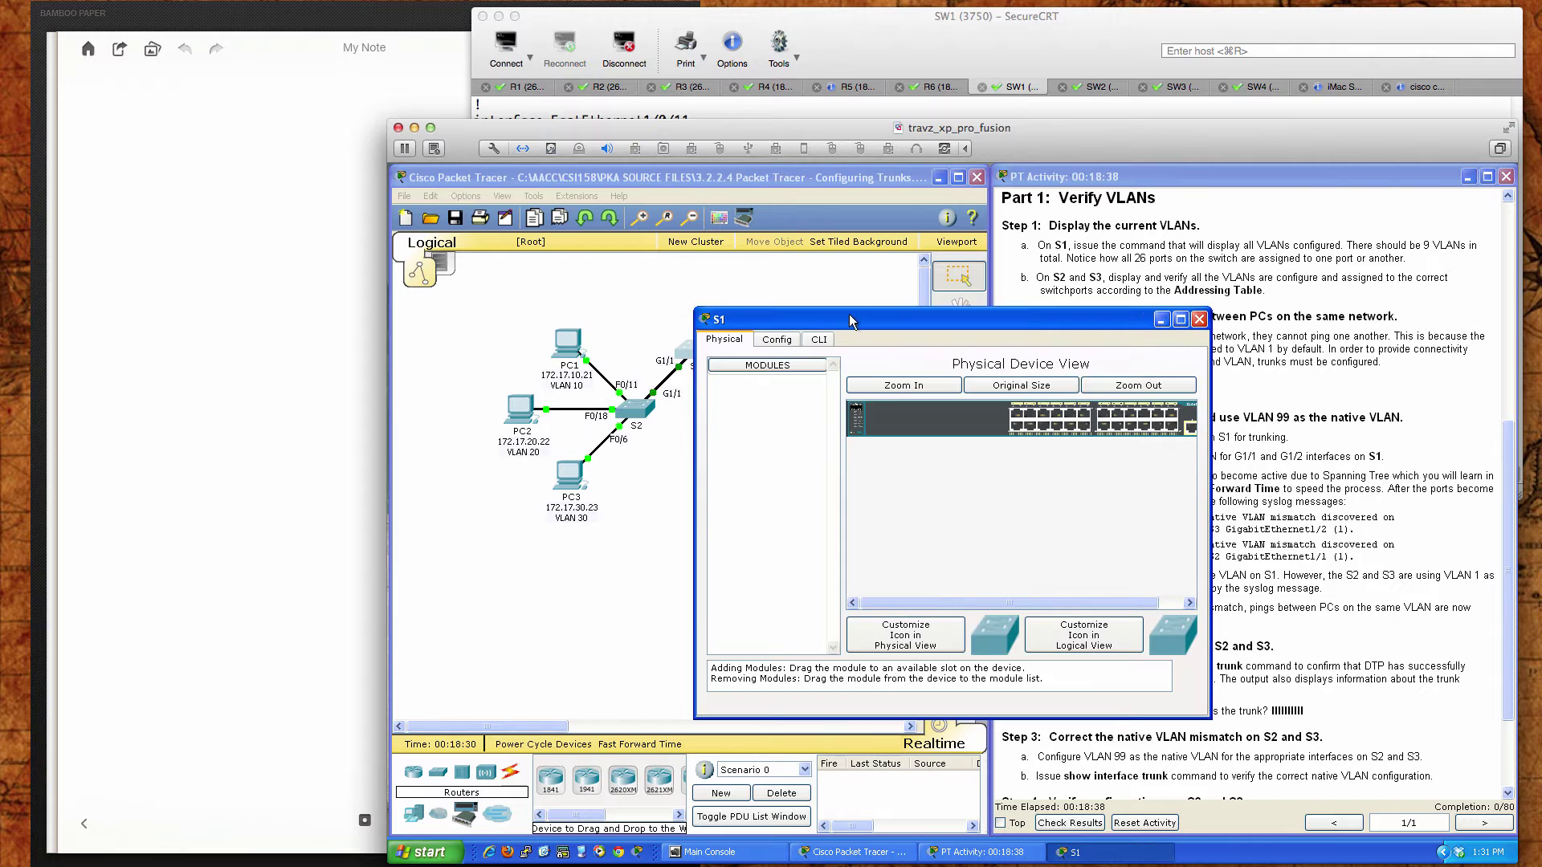
left_click_drag(830, 324, 605, 407)
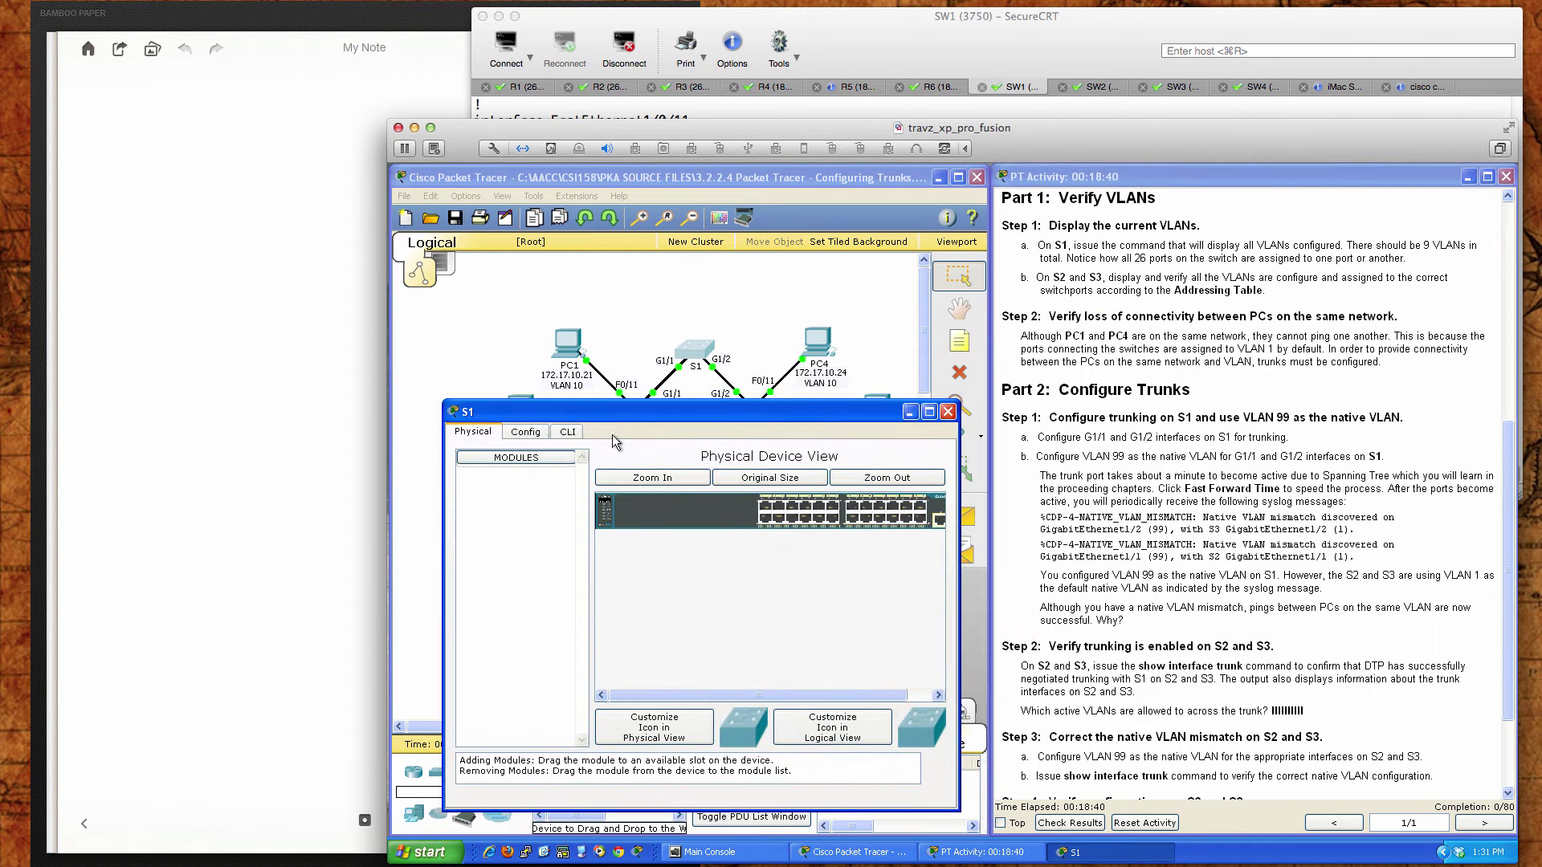
left_click(567, 433)
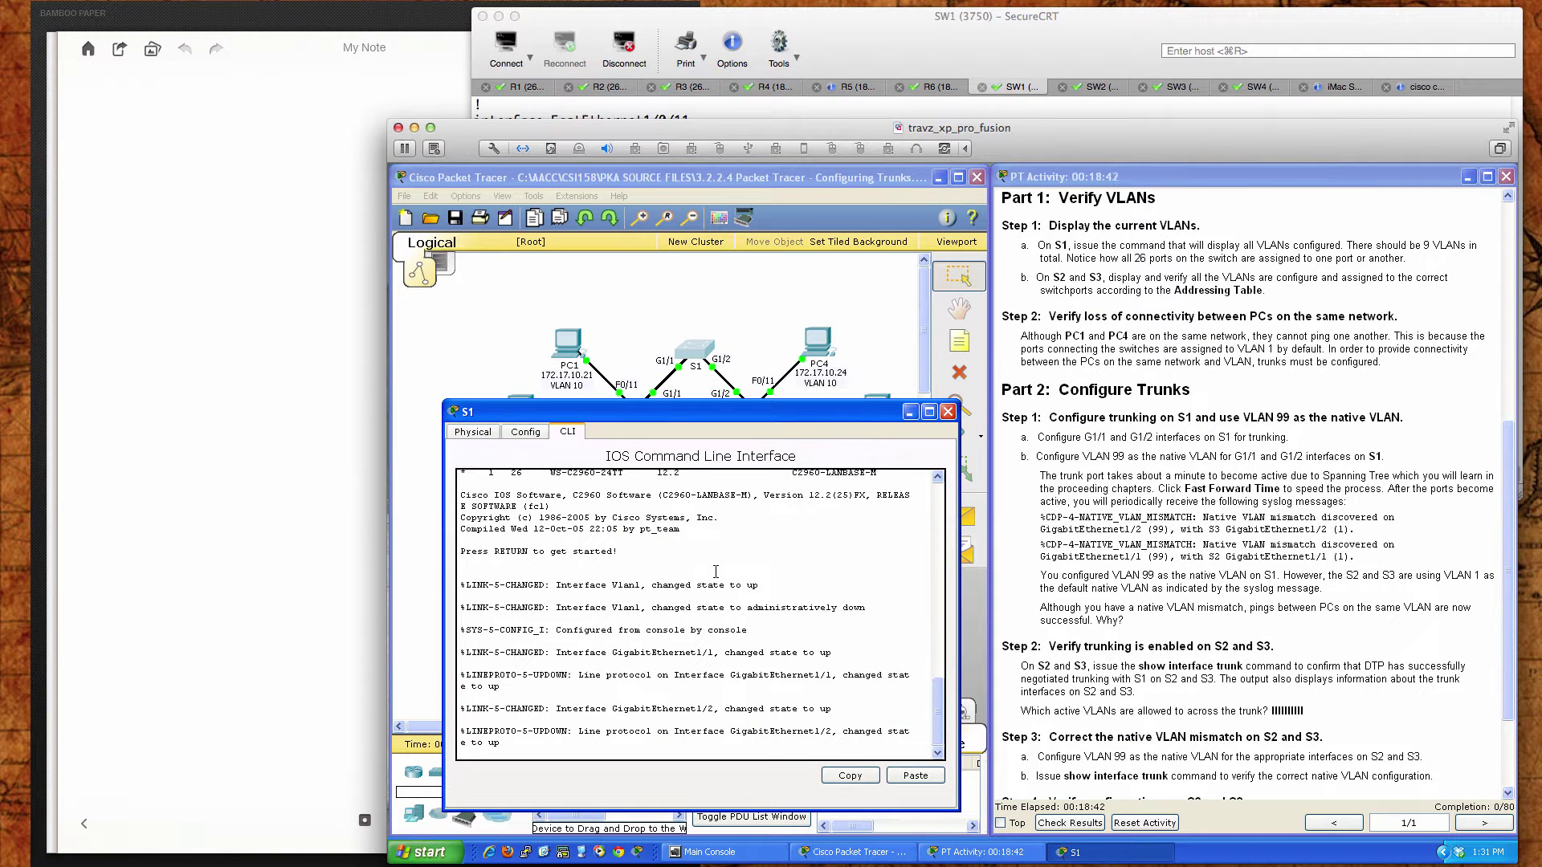
key("Return")
key("Return")
key("Return")
key("Return")
type("sh vlan")
key("Return")
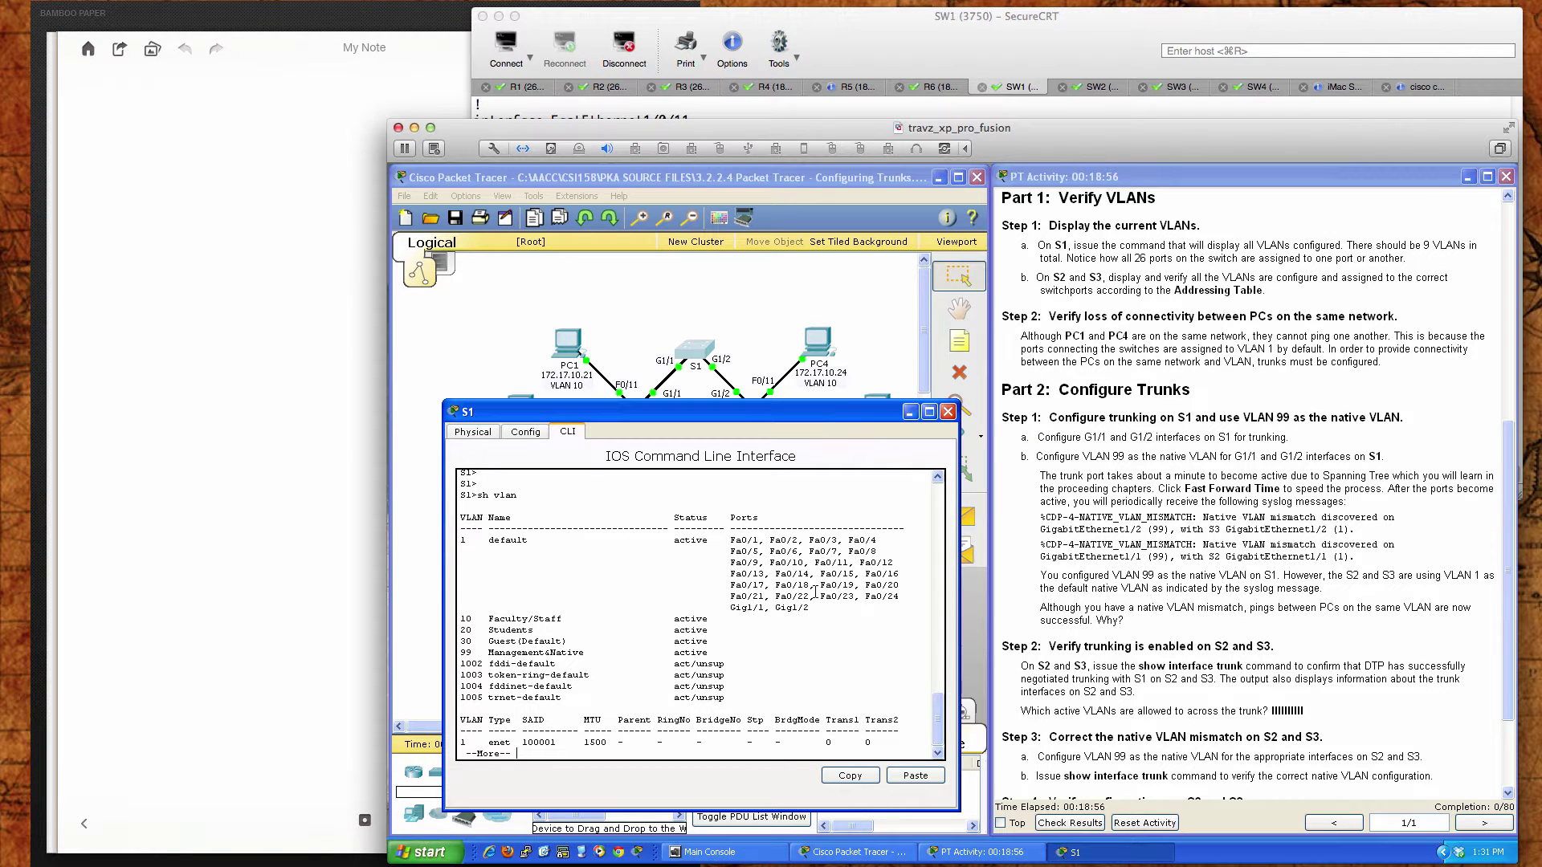
Close S1 and list switch S3's VLANs with 'sh vlan'
left_click(948, 412)
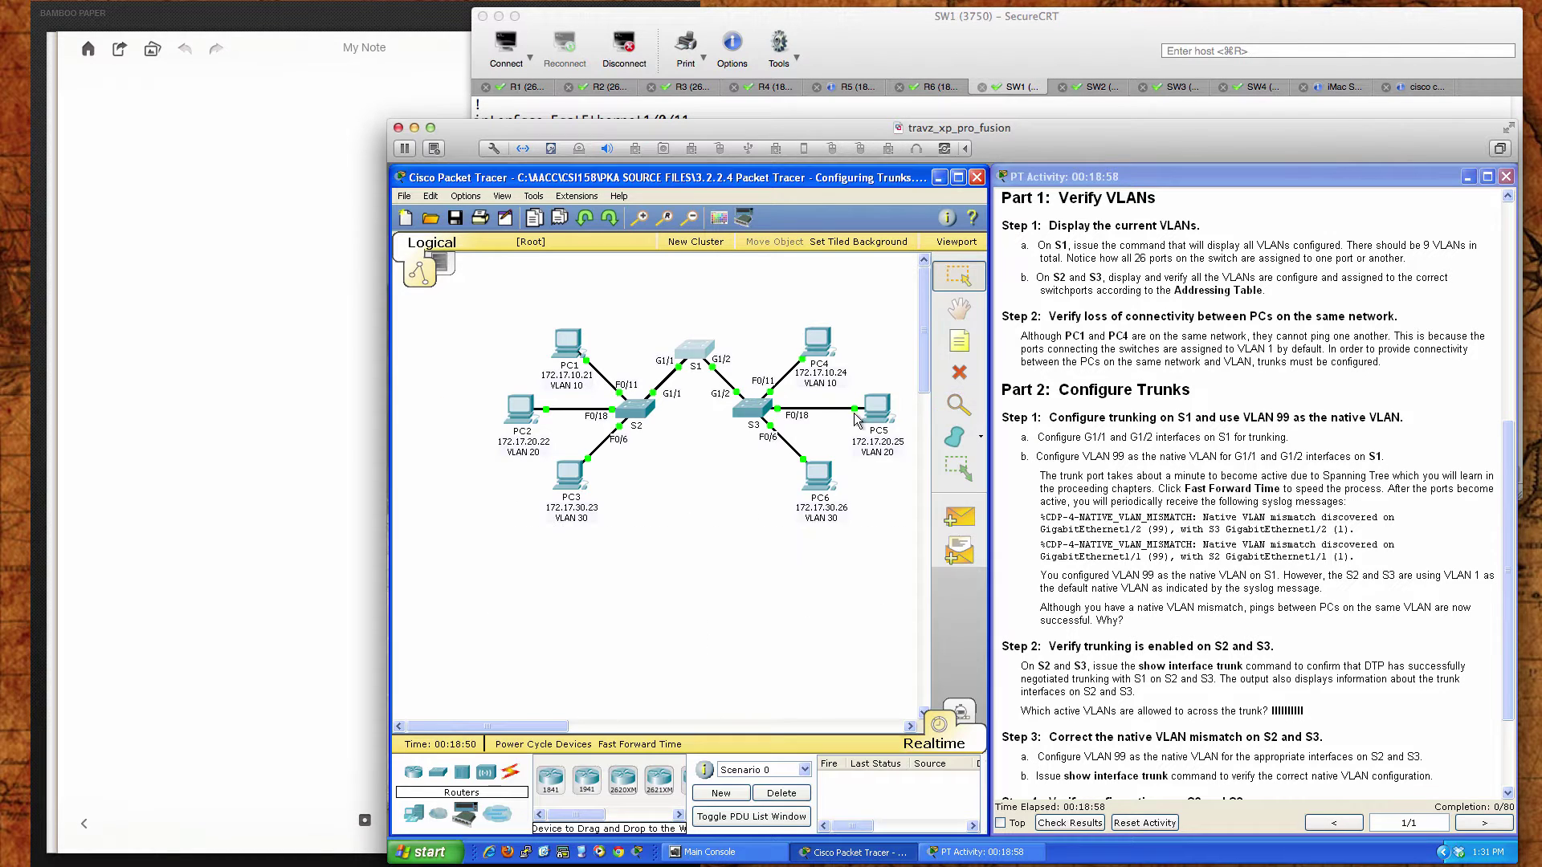
left_click(751, 410)
left_click(815, 343)
left_click_drag(858, 328, 783, 393)
key("Return")
key("Return")
key("Return")
type("sh vlan")
key("Return")
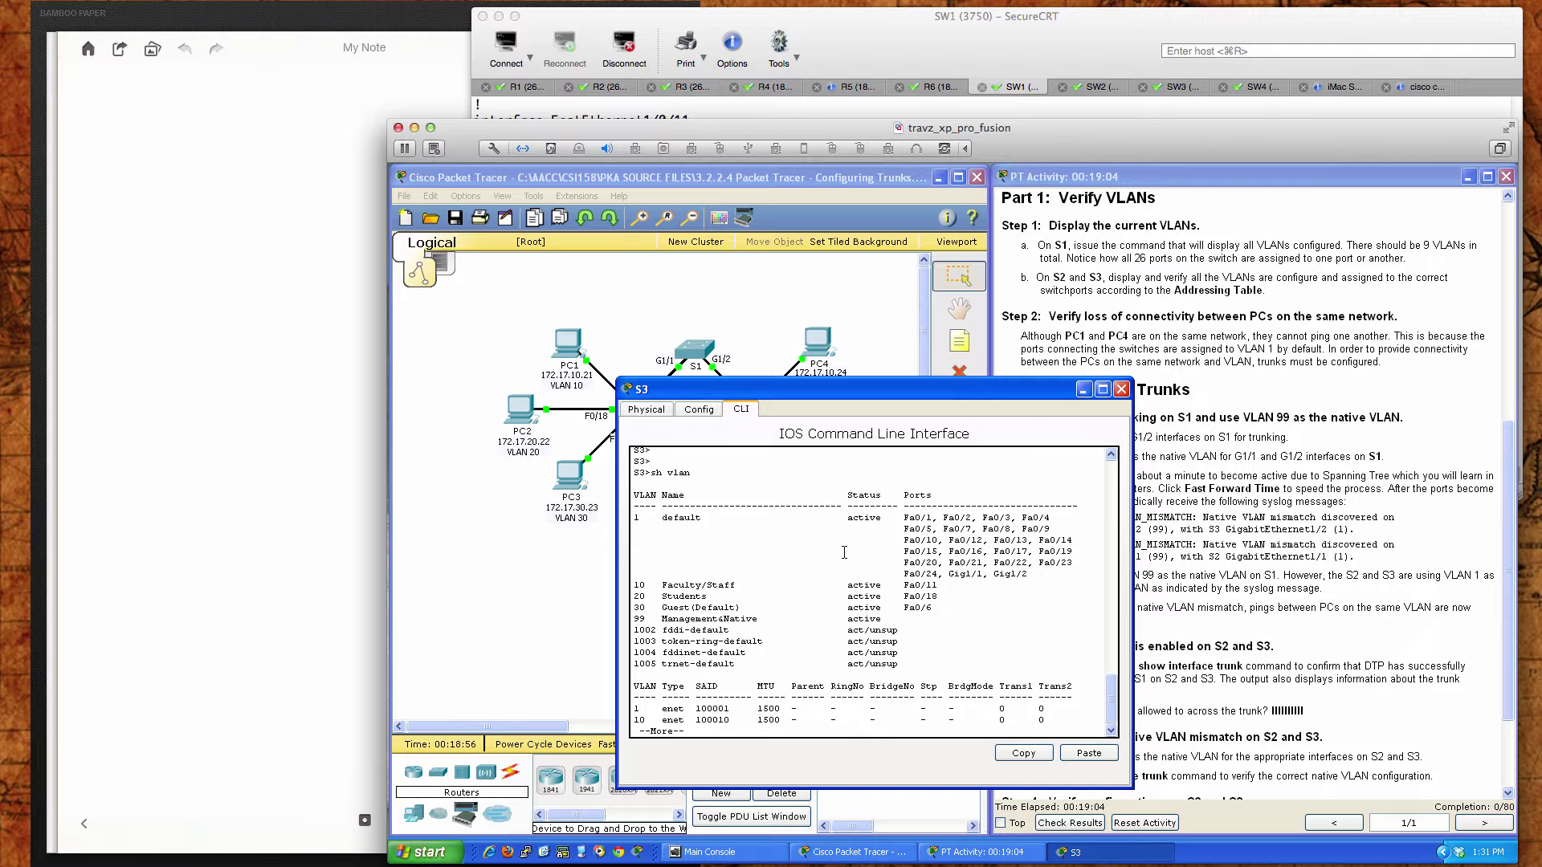
Close S3, list switch S2's VLANs with 'sh vlan', then close S2's window
left_click(1121, 389)
left_click(637, 413)
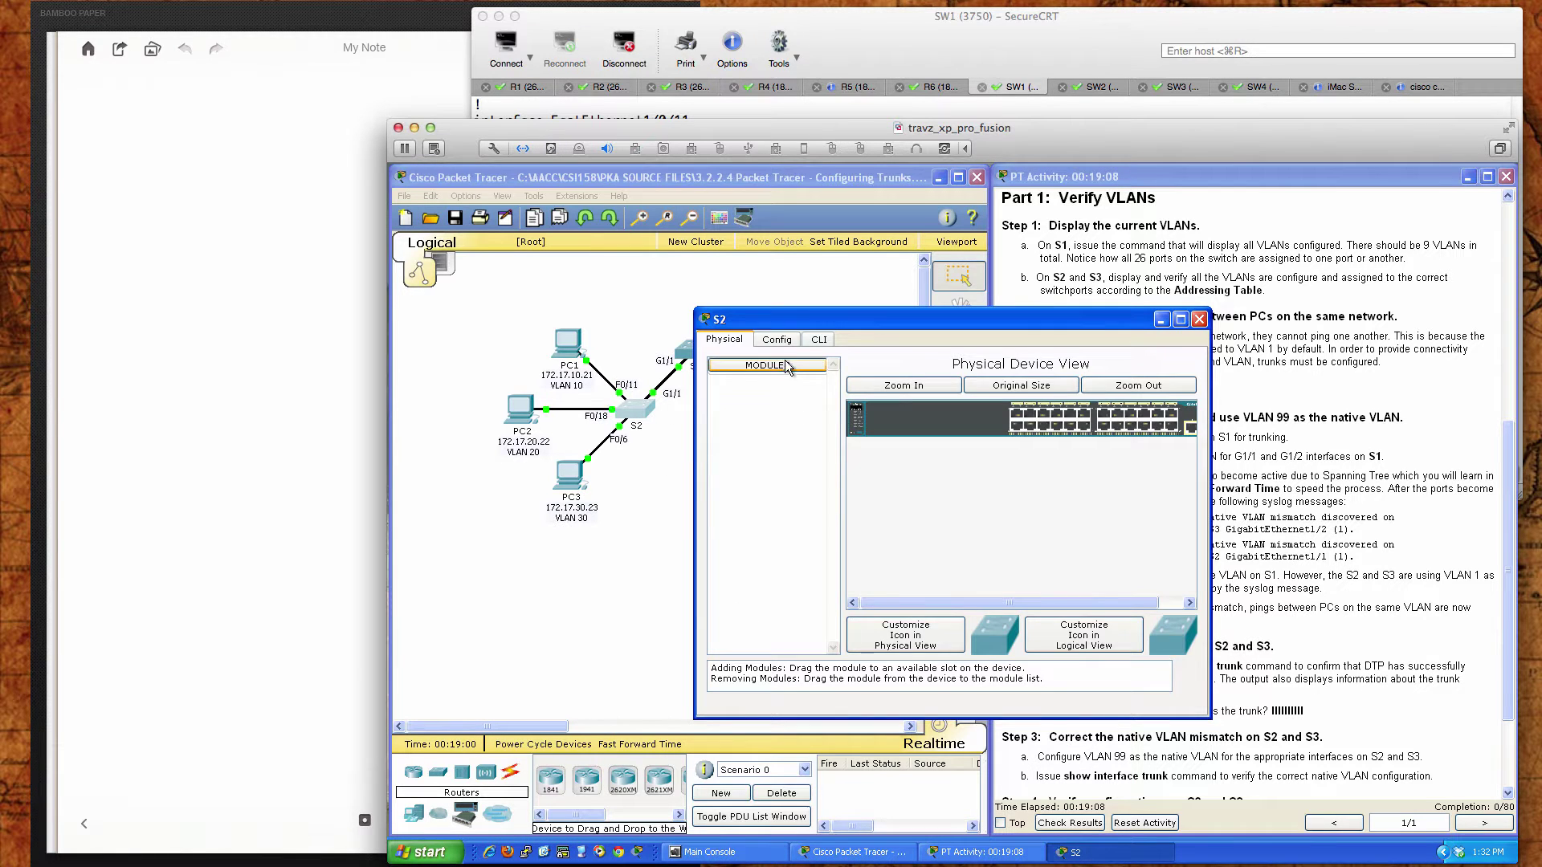
left_click(817, 341)
left_click_drag(826, 323, 657, 413)
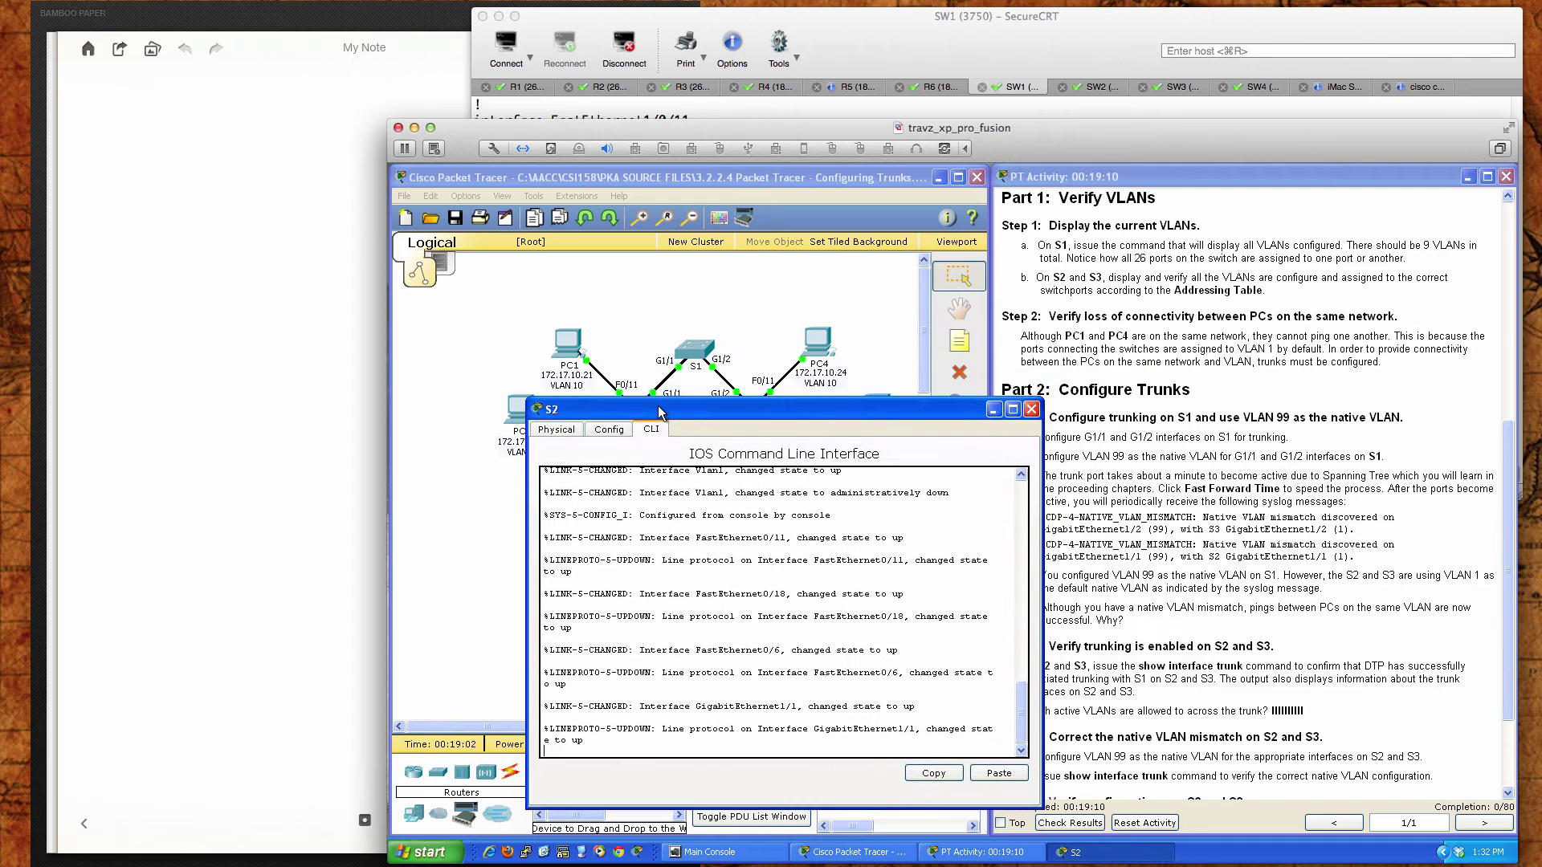
key("Return")
key("Return")
key("Return")
key("Return")
type("sh vlan")
key("Return")
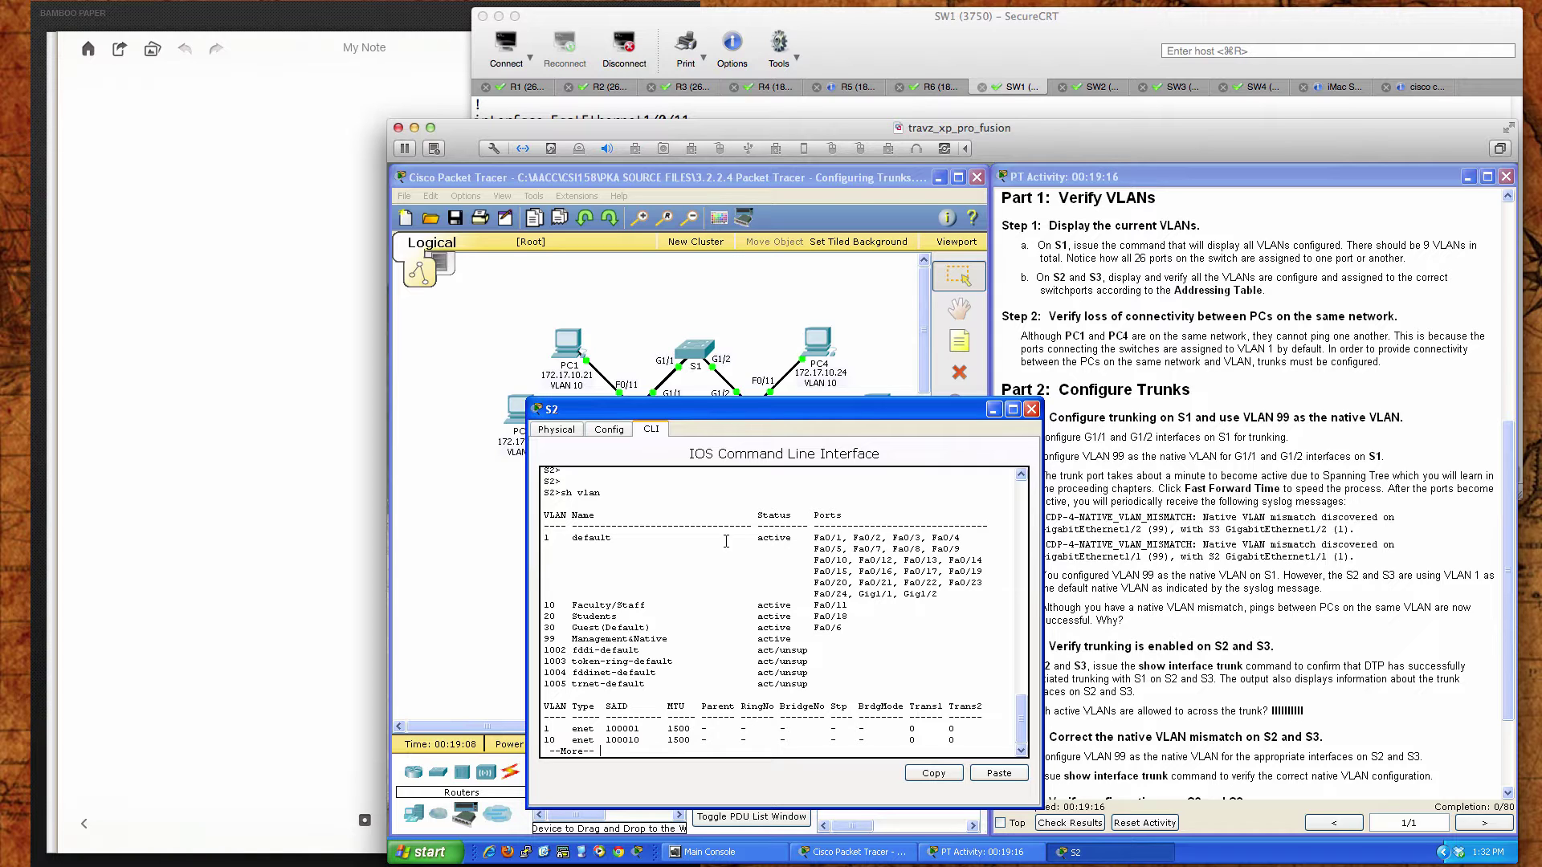
left_click(1031, 410)
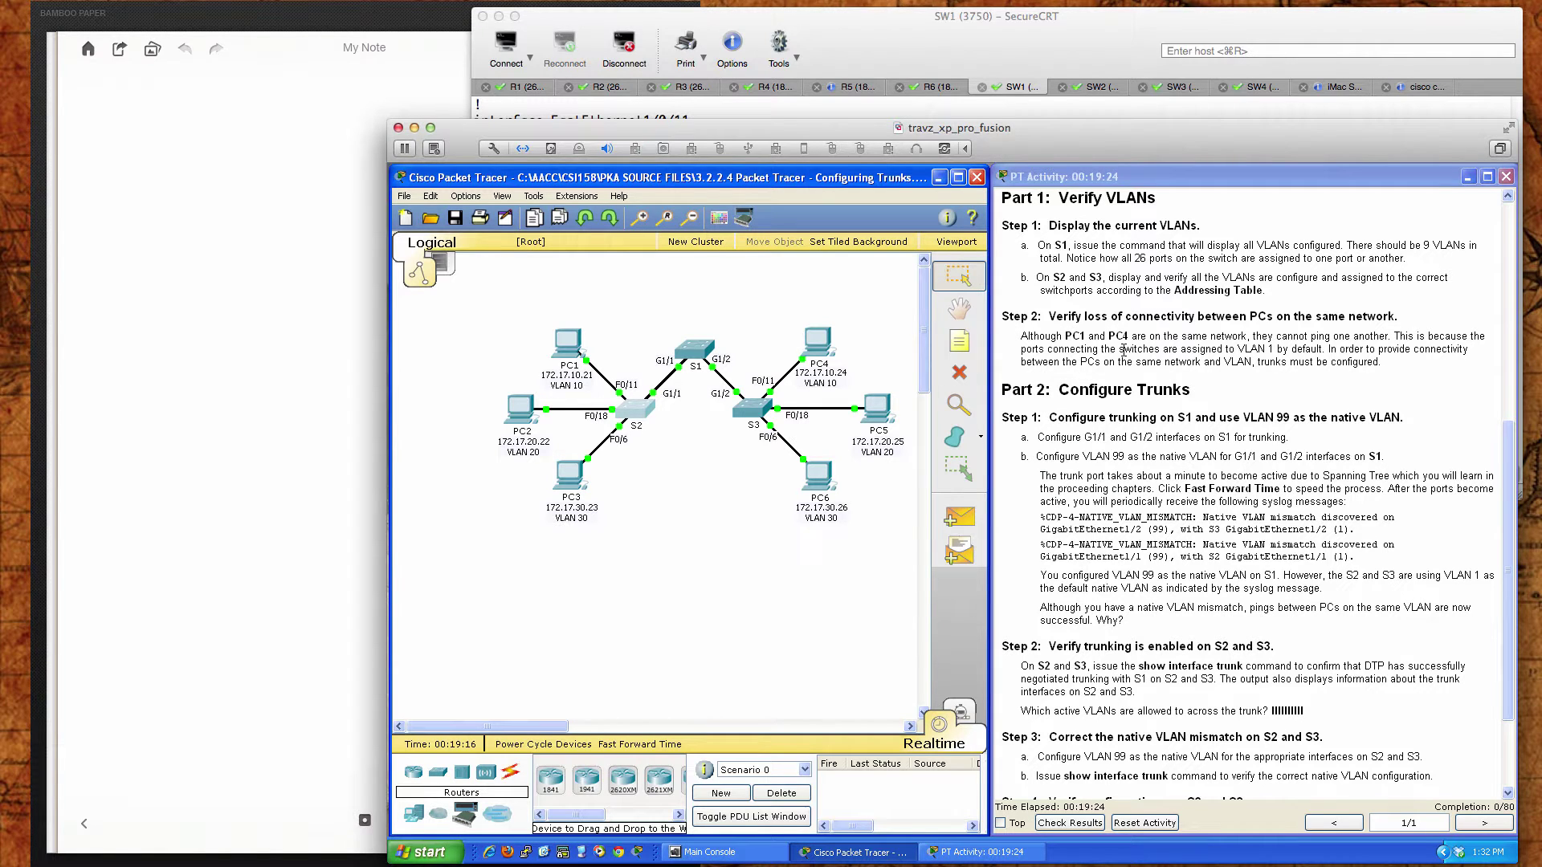
From PC1's command prompt, ping 172.17.10.24, watch it time out, and close PC1
left_click(565, 354)
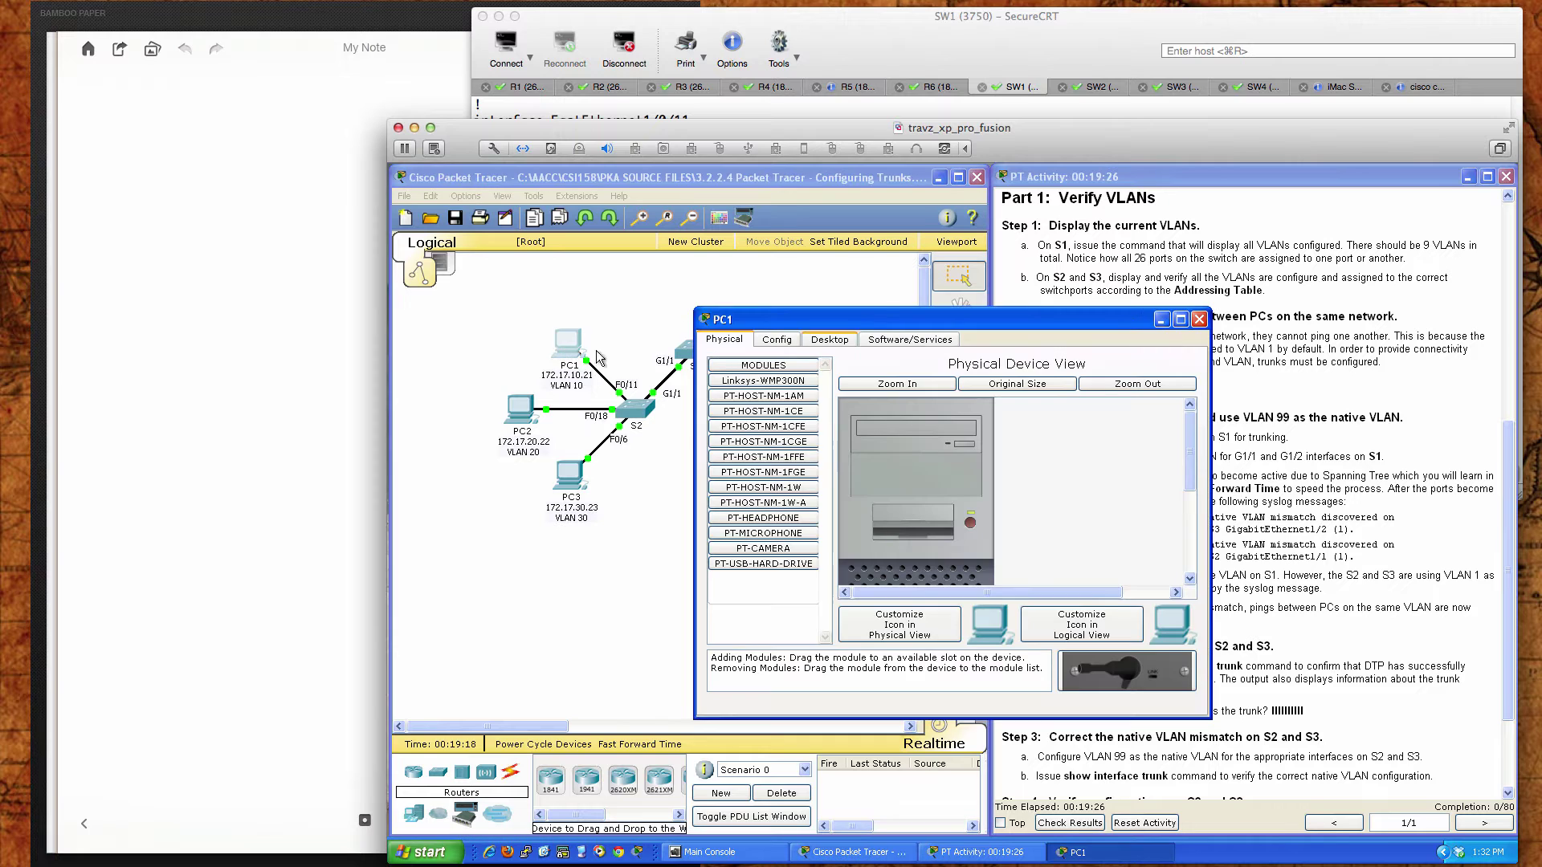
left_click_drag(878, 326, 681, 435)
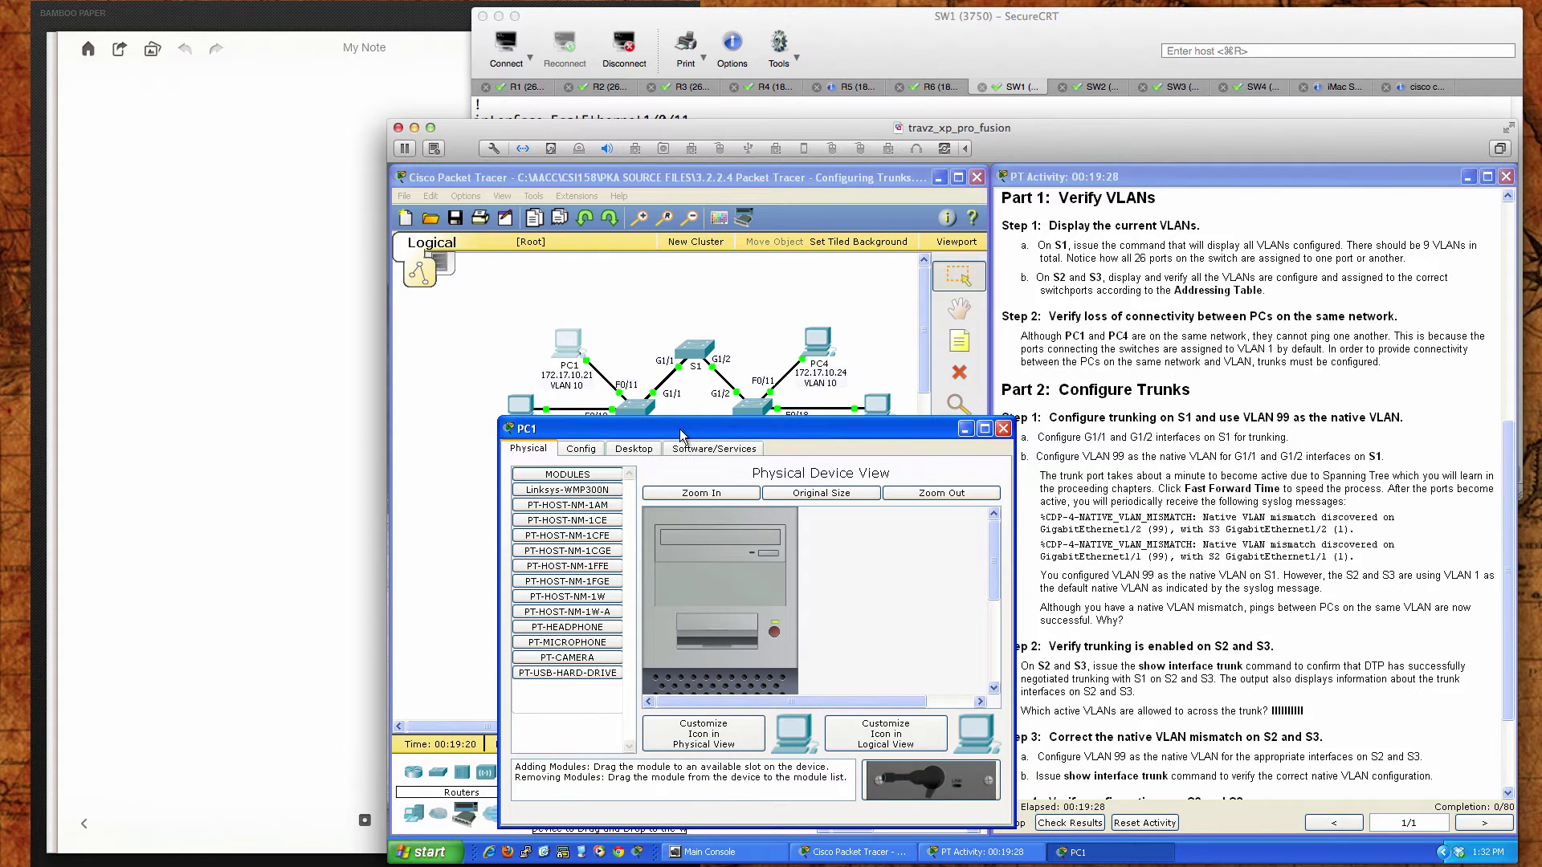
left_click(635, 451)
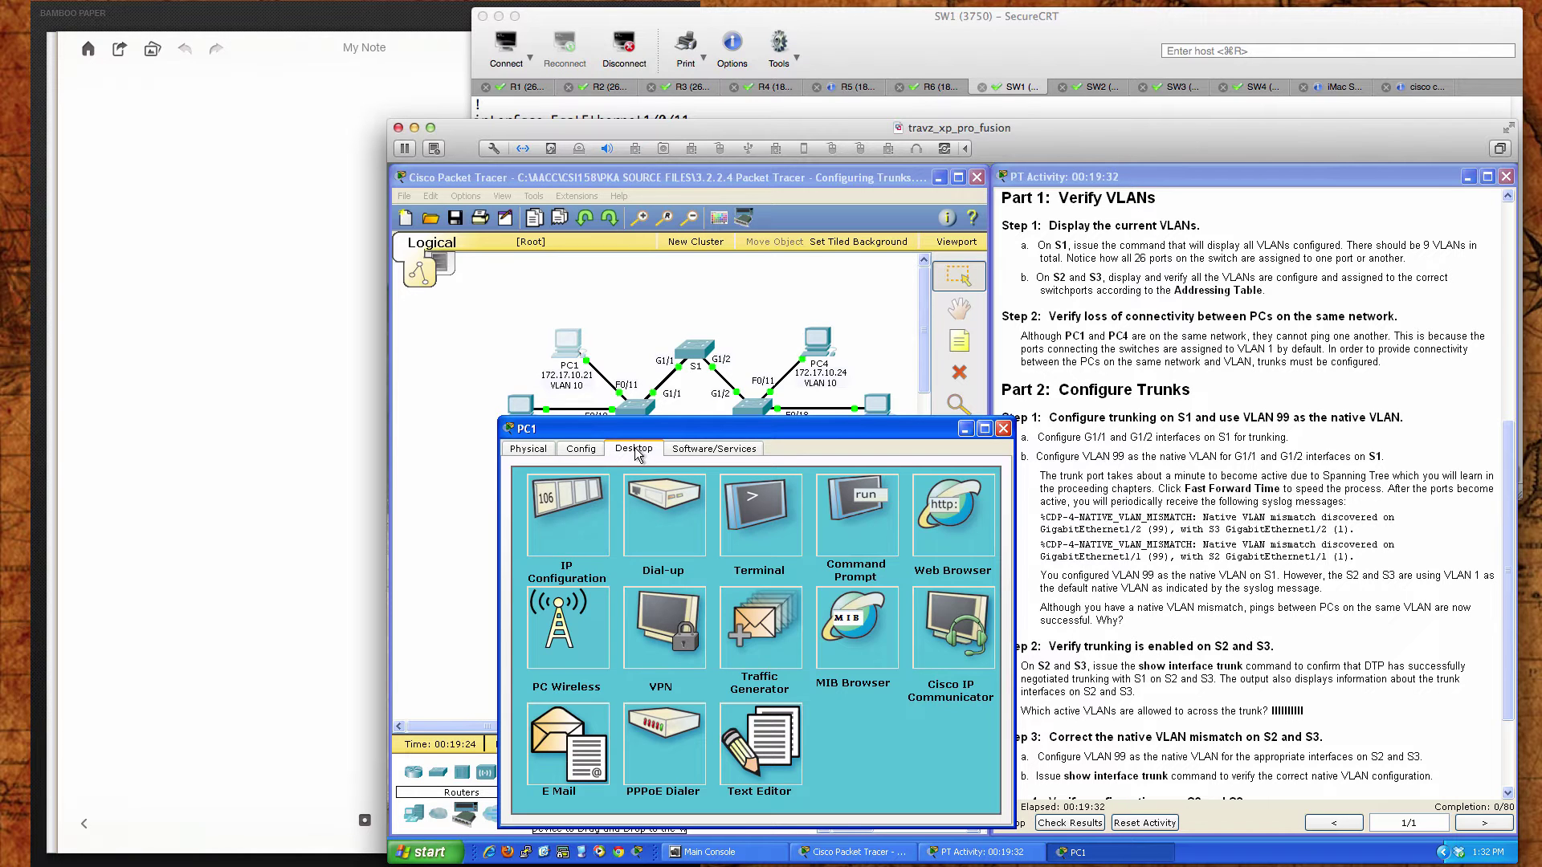
left_click(824, 499)
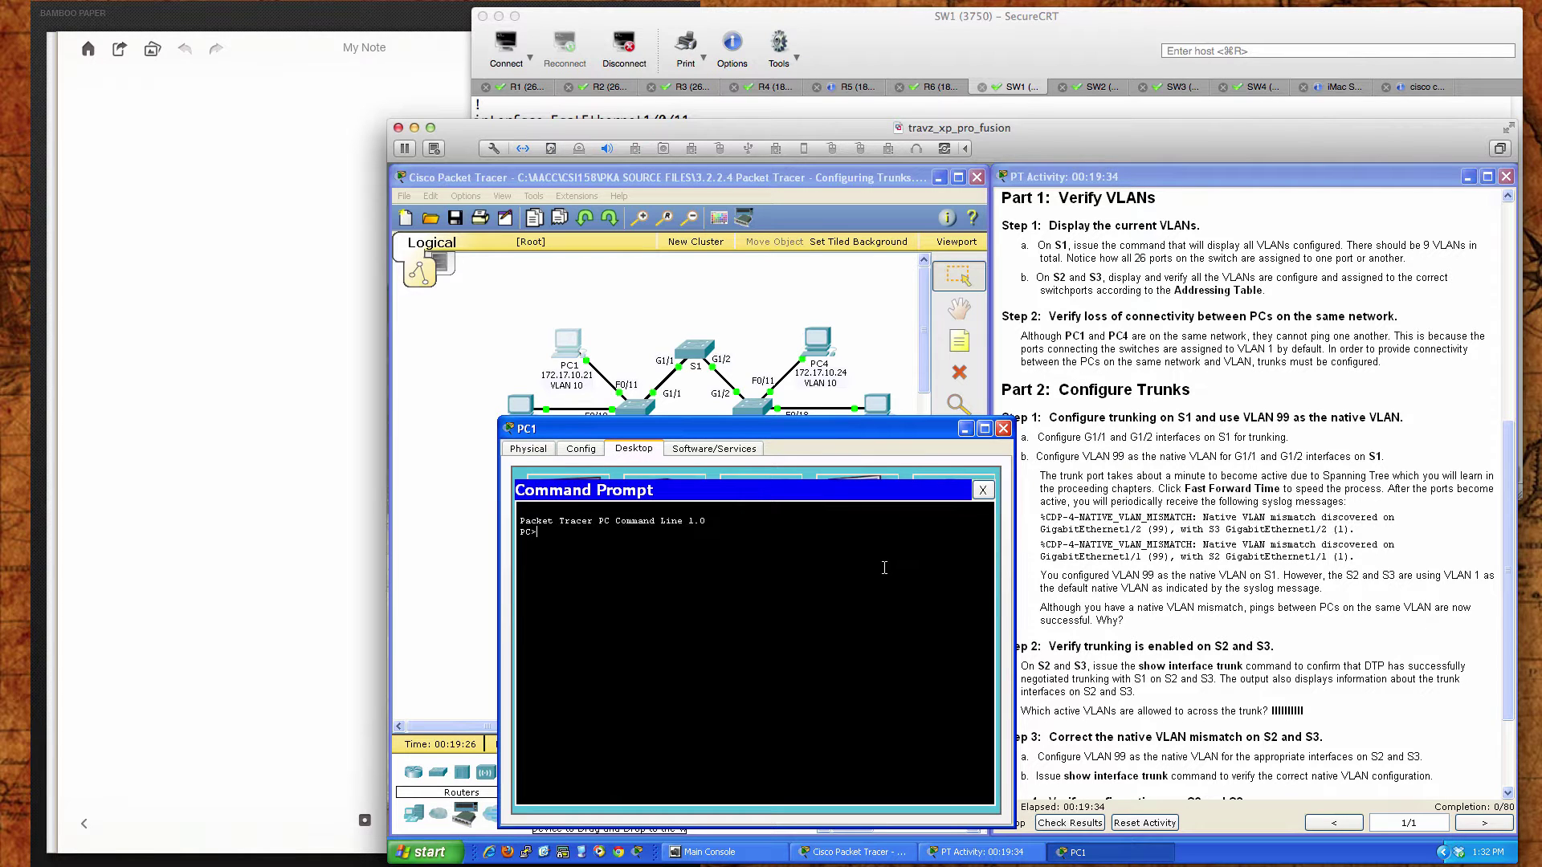
type("ping 172")
type(".17.10.24")
key("Return")
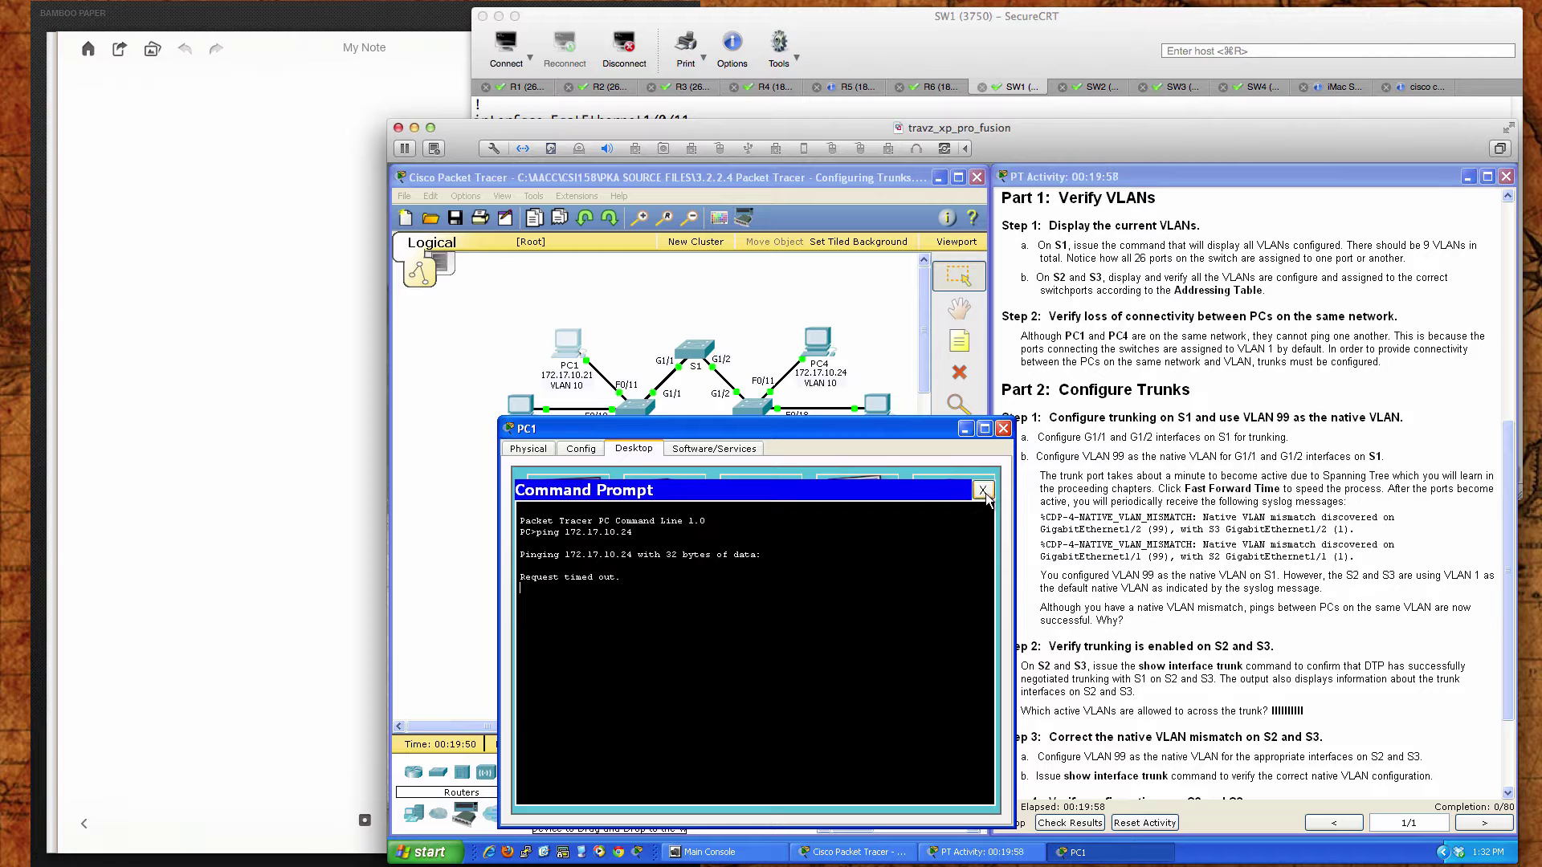
left_click(1003, 429)
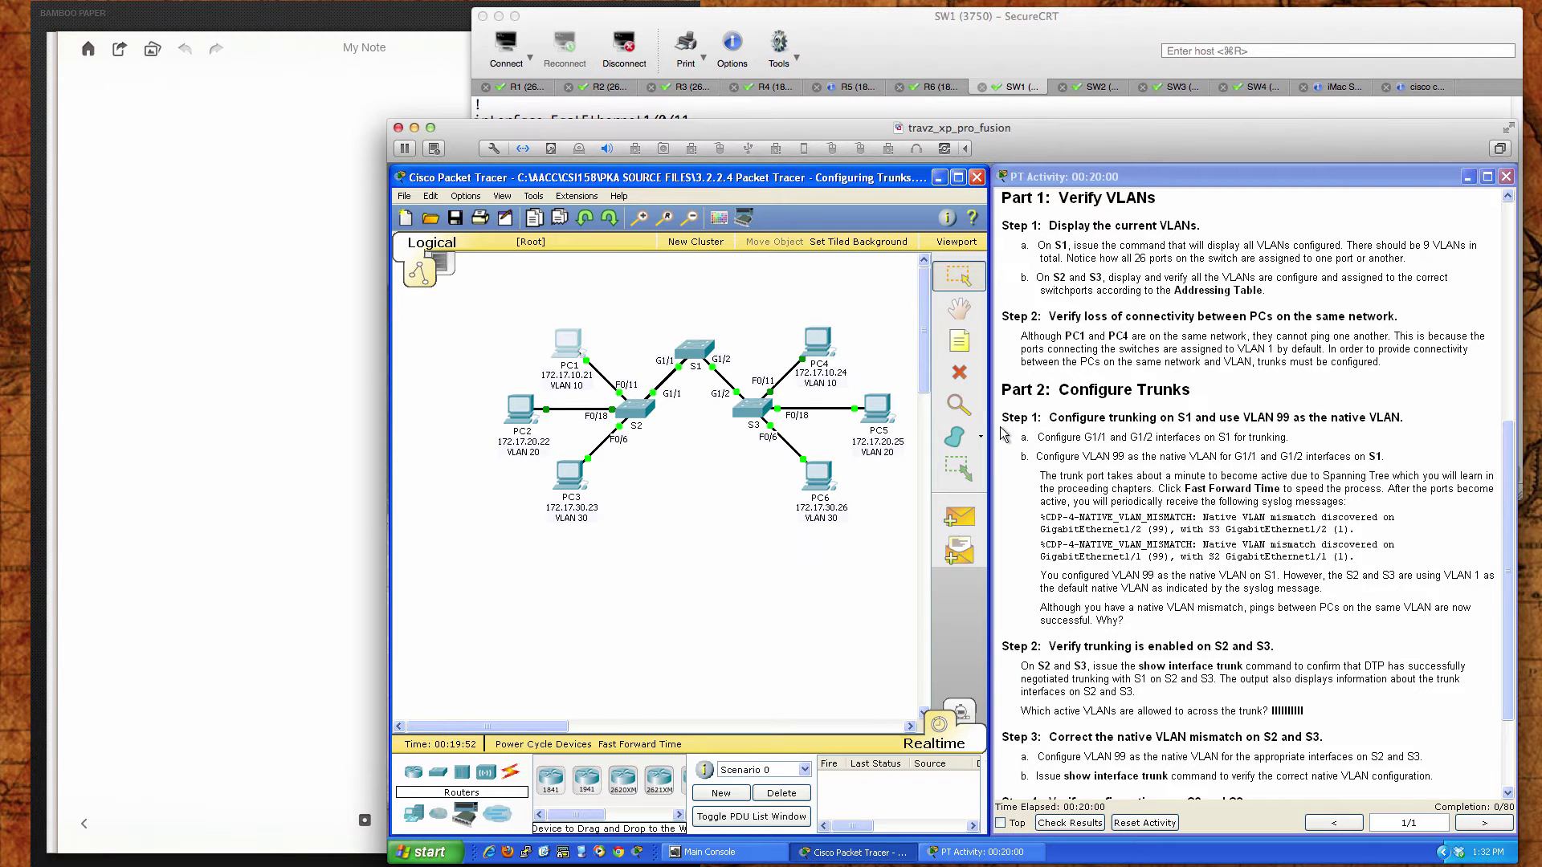
On S1, enter privileged and global configuration mode and select interface range Gi1/1–2
scroll(1046, 454, "down", 3)
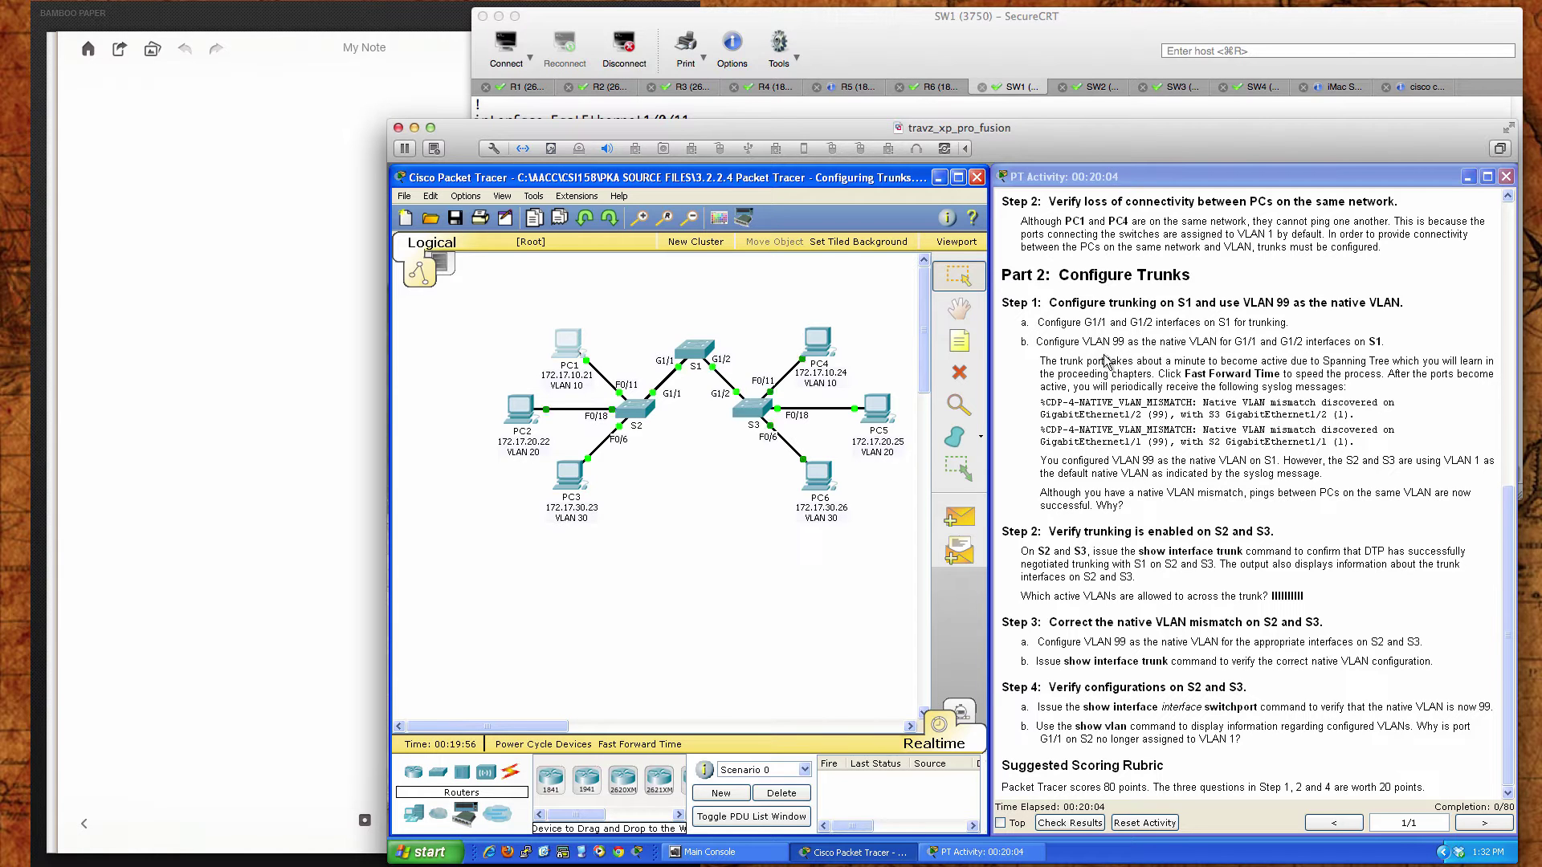
left_click(695, 350)
left_click_drag(755, 326, 522, 424)
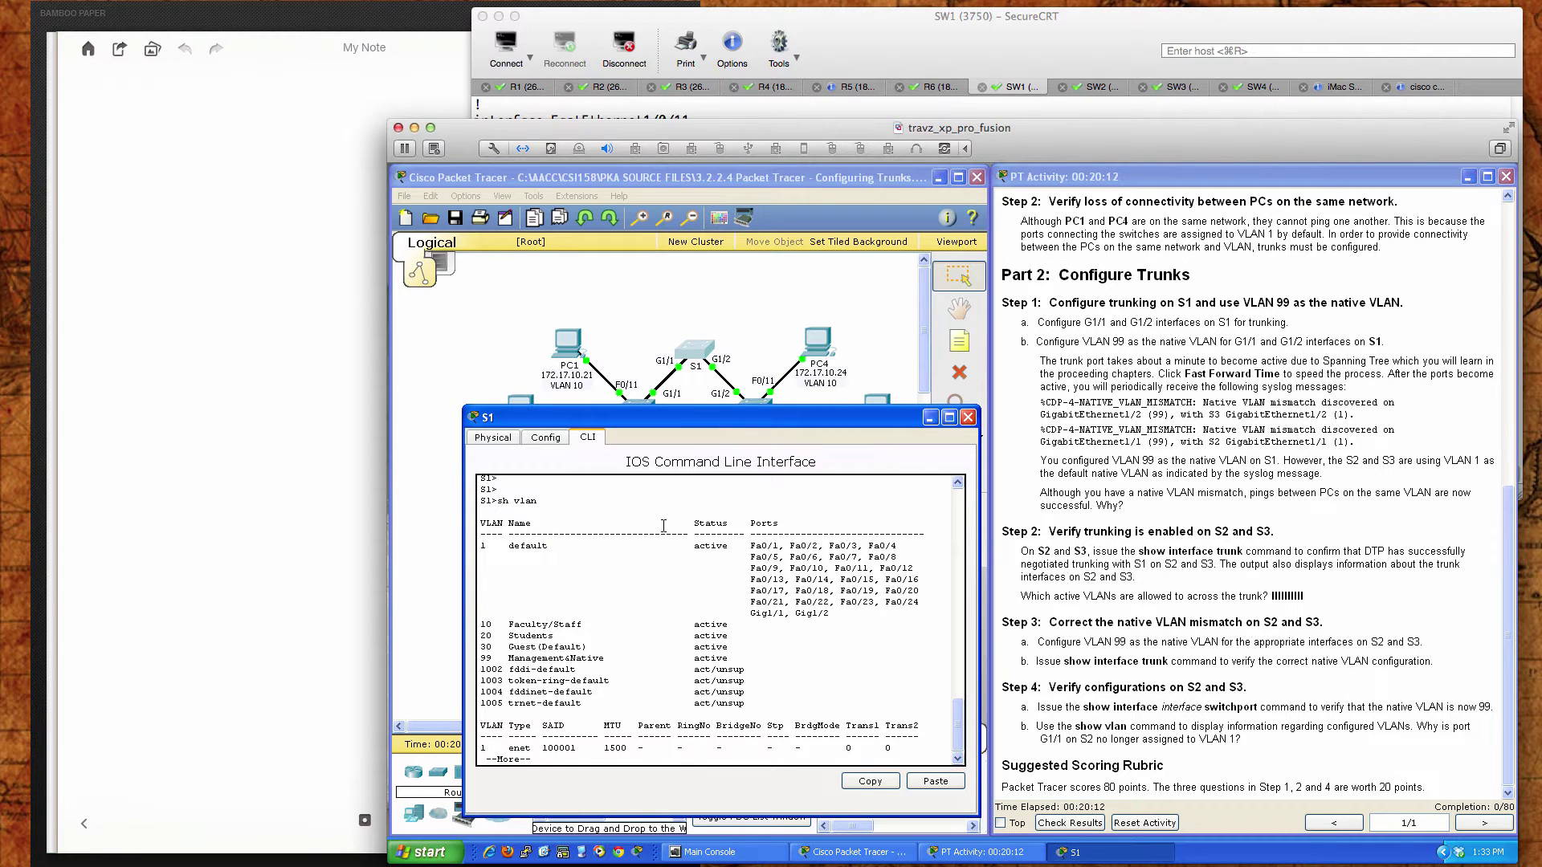
key("Return")
key("Return")
key("Return")
key("Return")
key("Return")
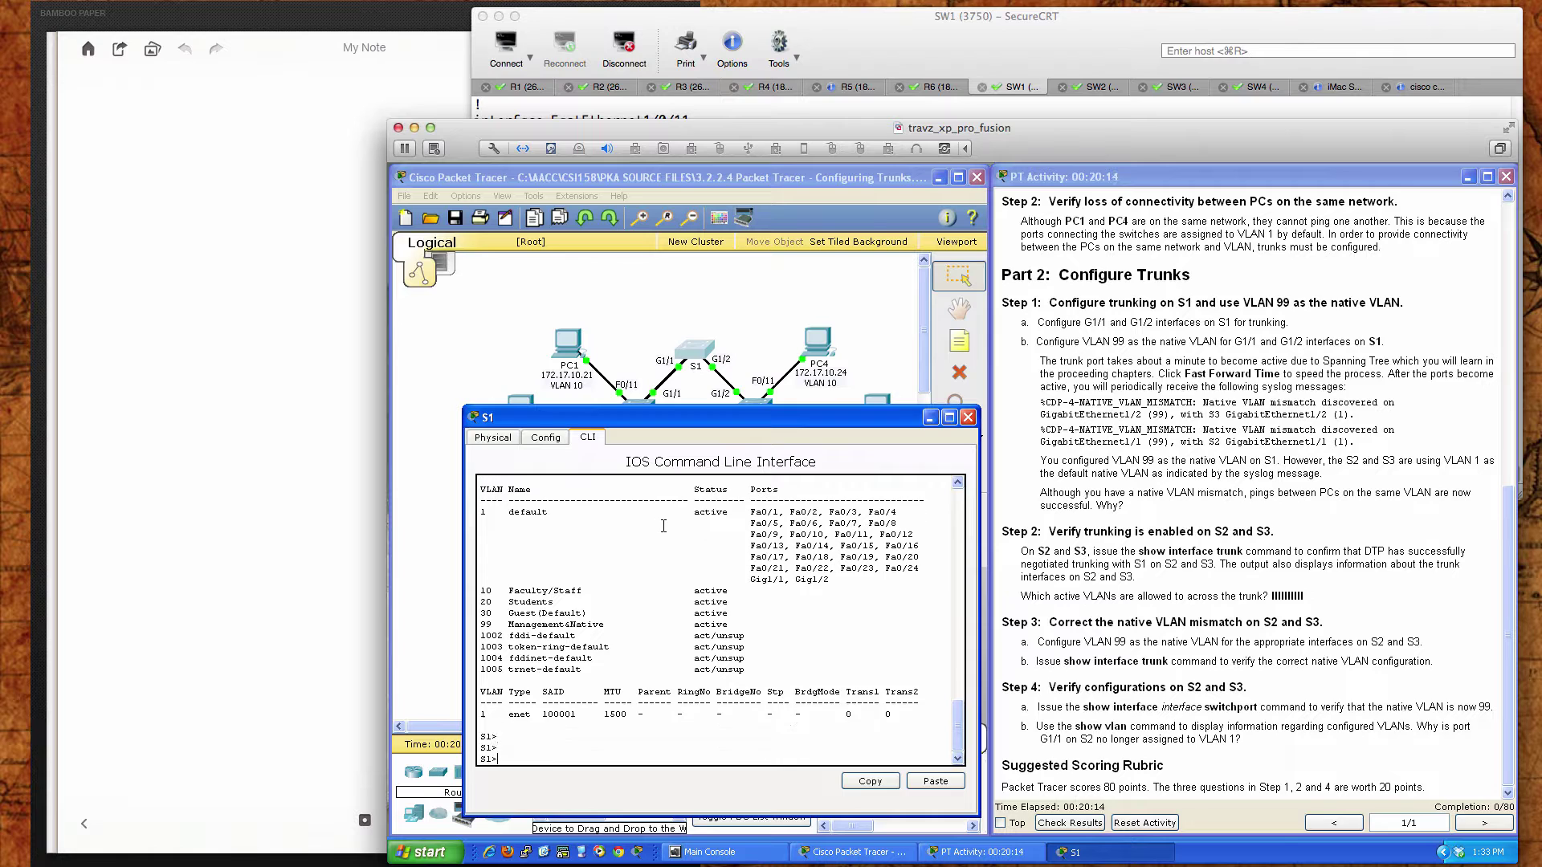
type("en")
key("Return")
key("Return")
key("Return")
key("Return")
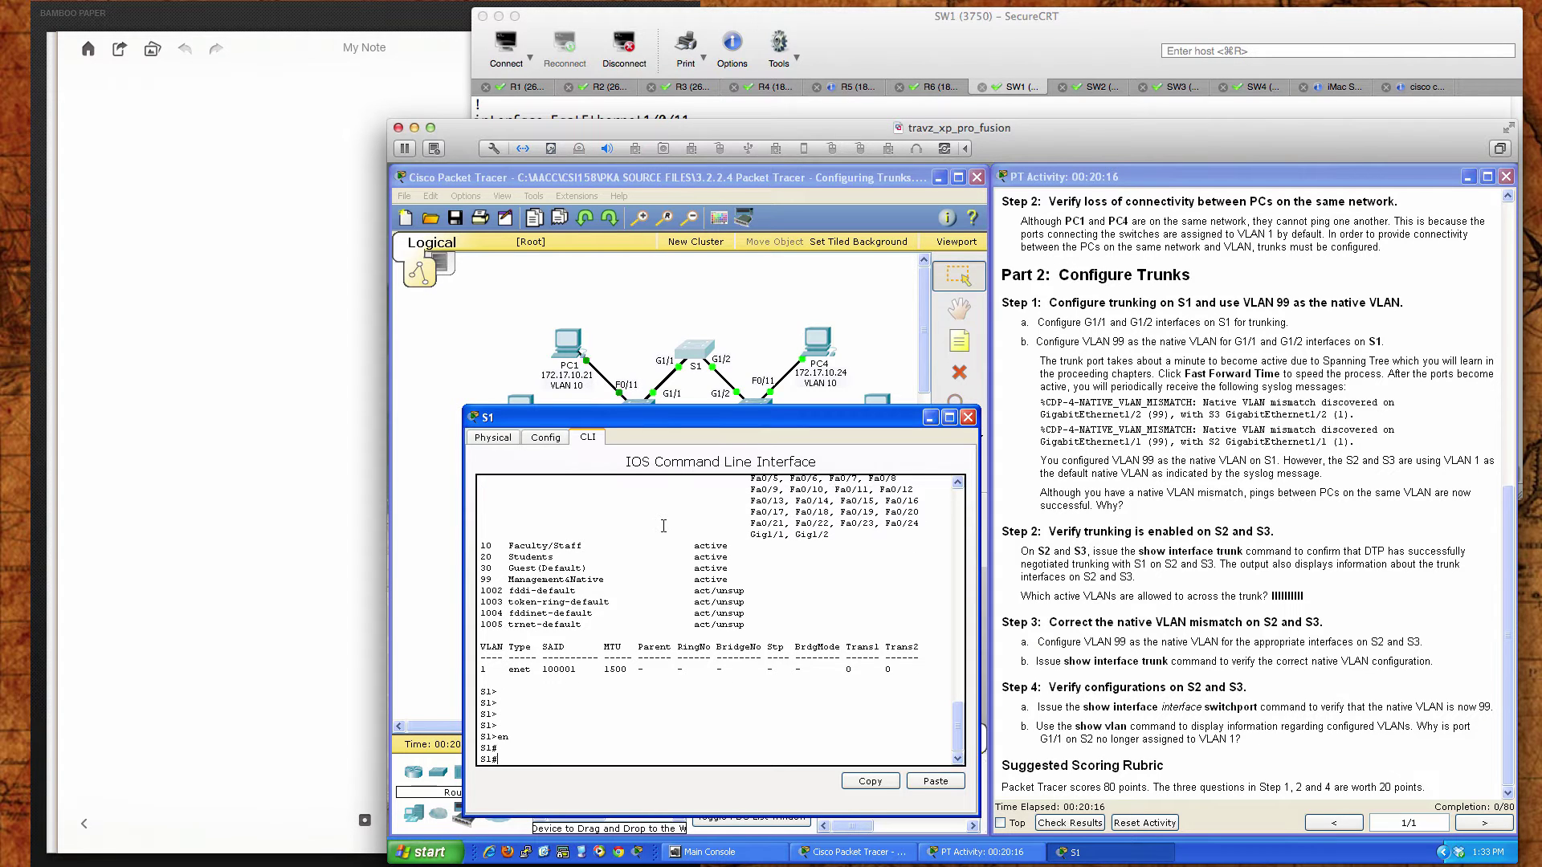
type("conf t")
key("Return")
type("int ")
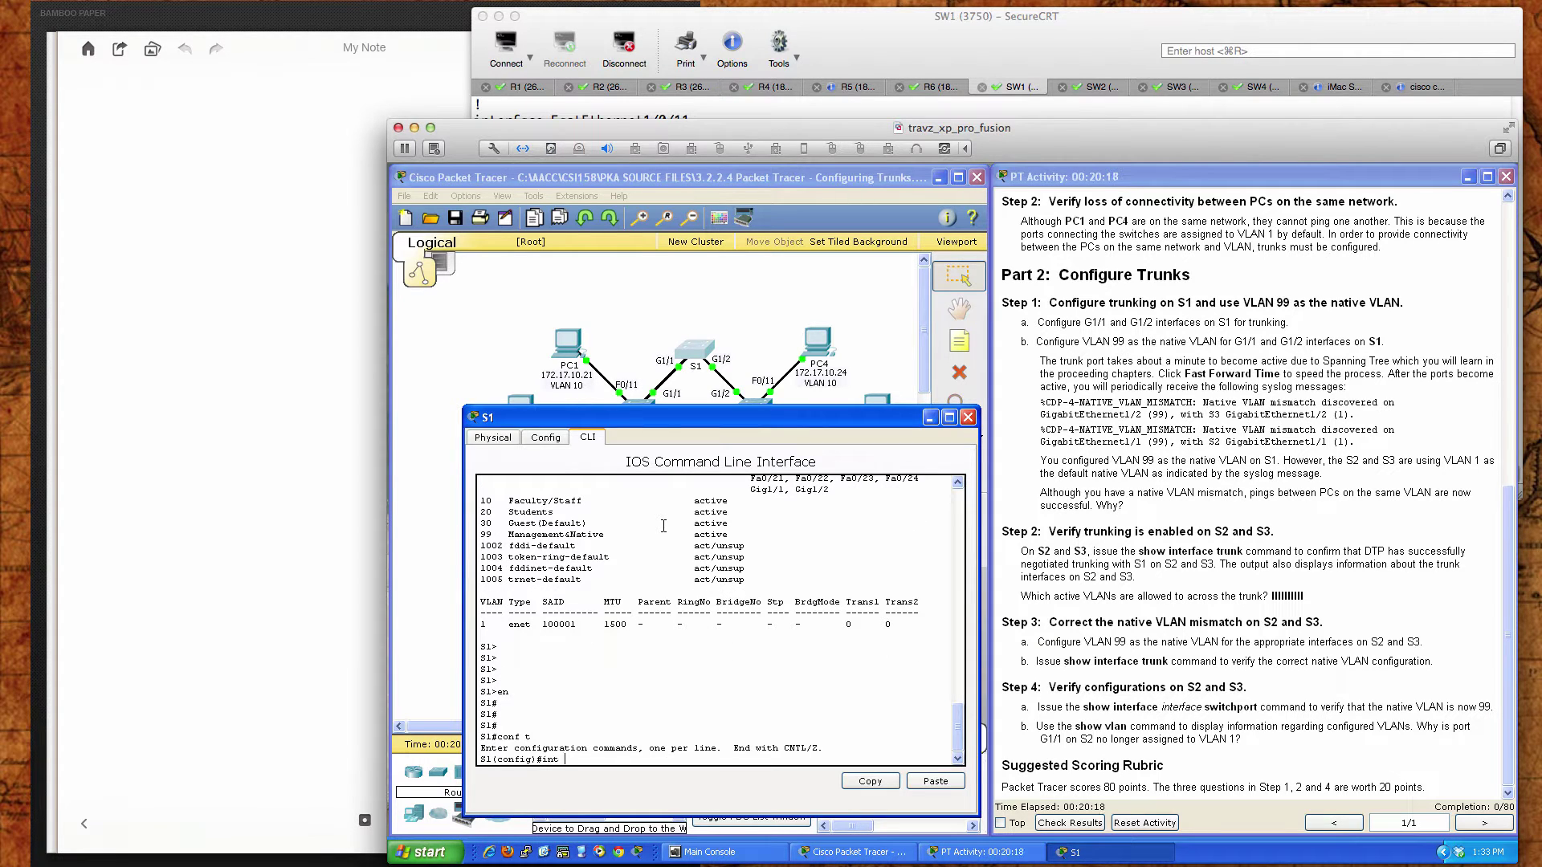
type("ra")
key("Tab")
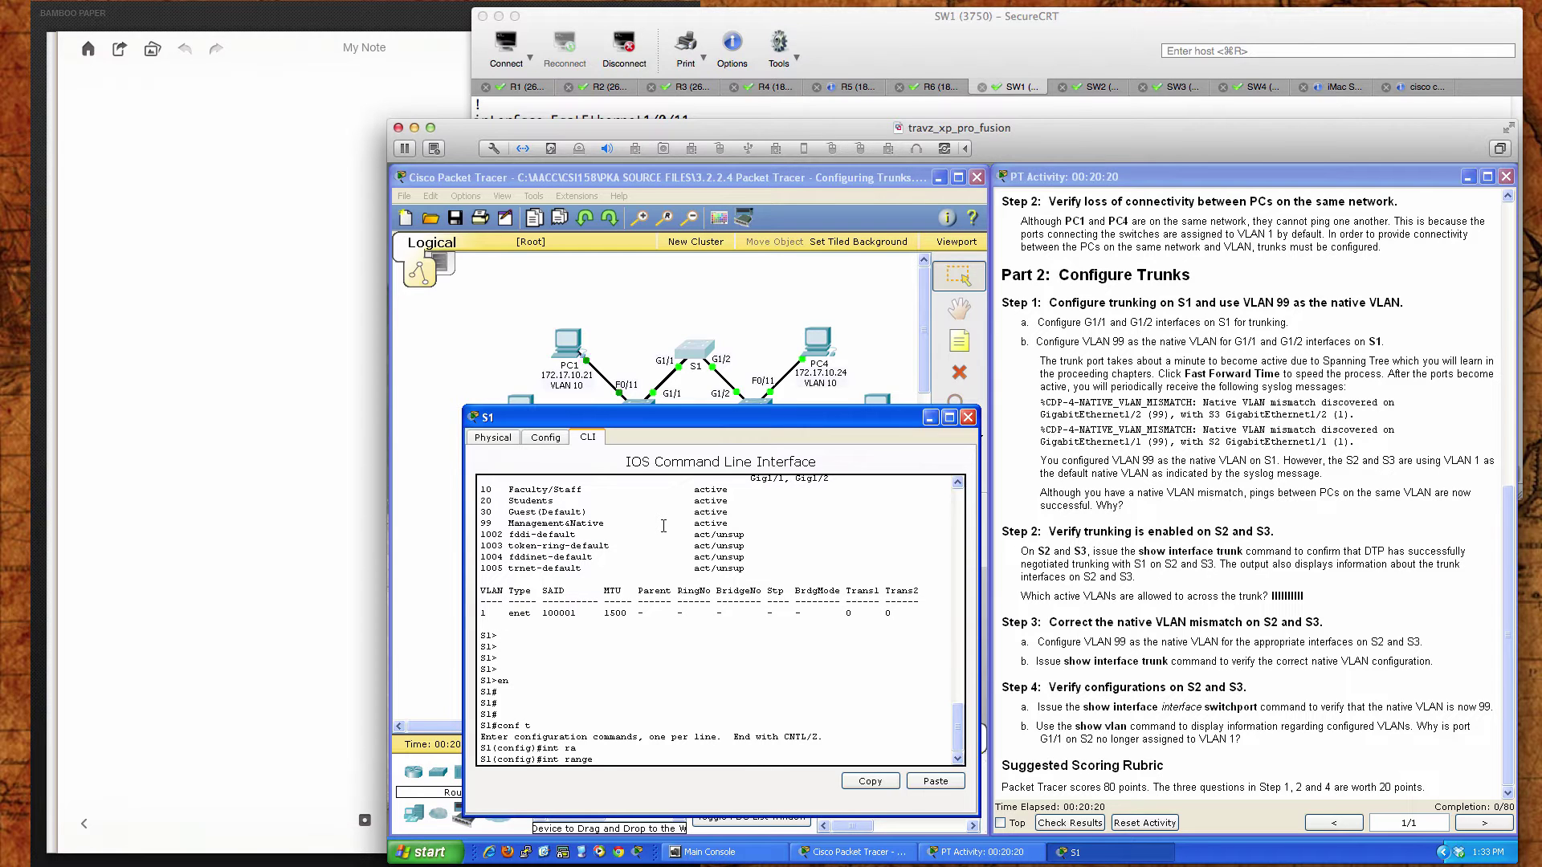
type("gi1/1 - 2")
key("Return")
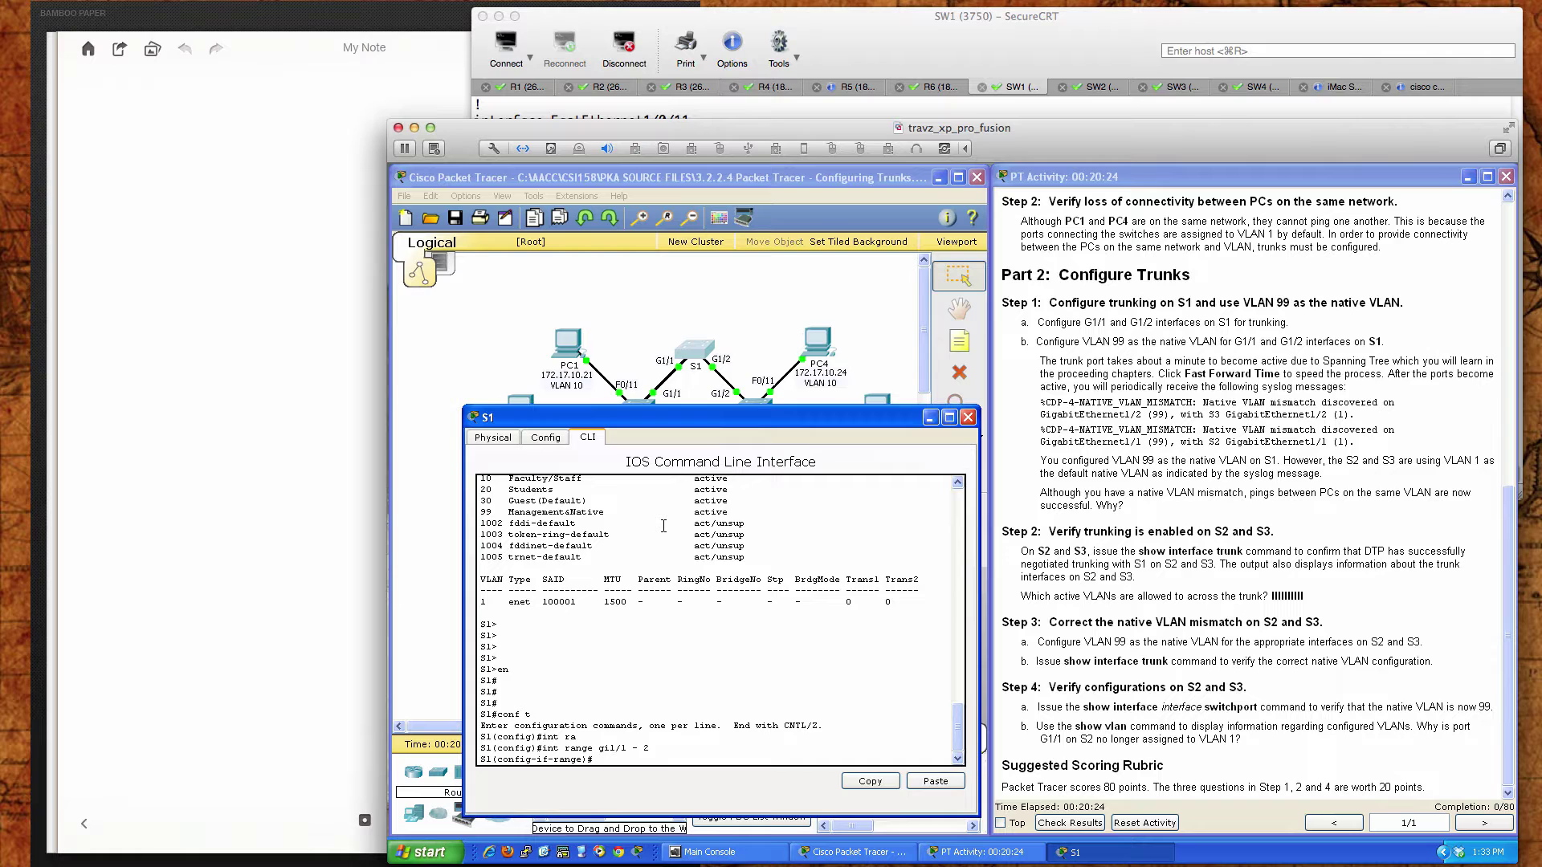
Set the selected interfaces to 'switchport mode trunk'
key("Return")
key("Return")
key("Return")
key("Return")
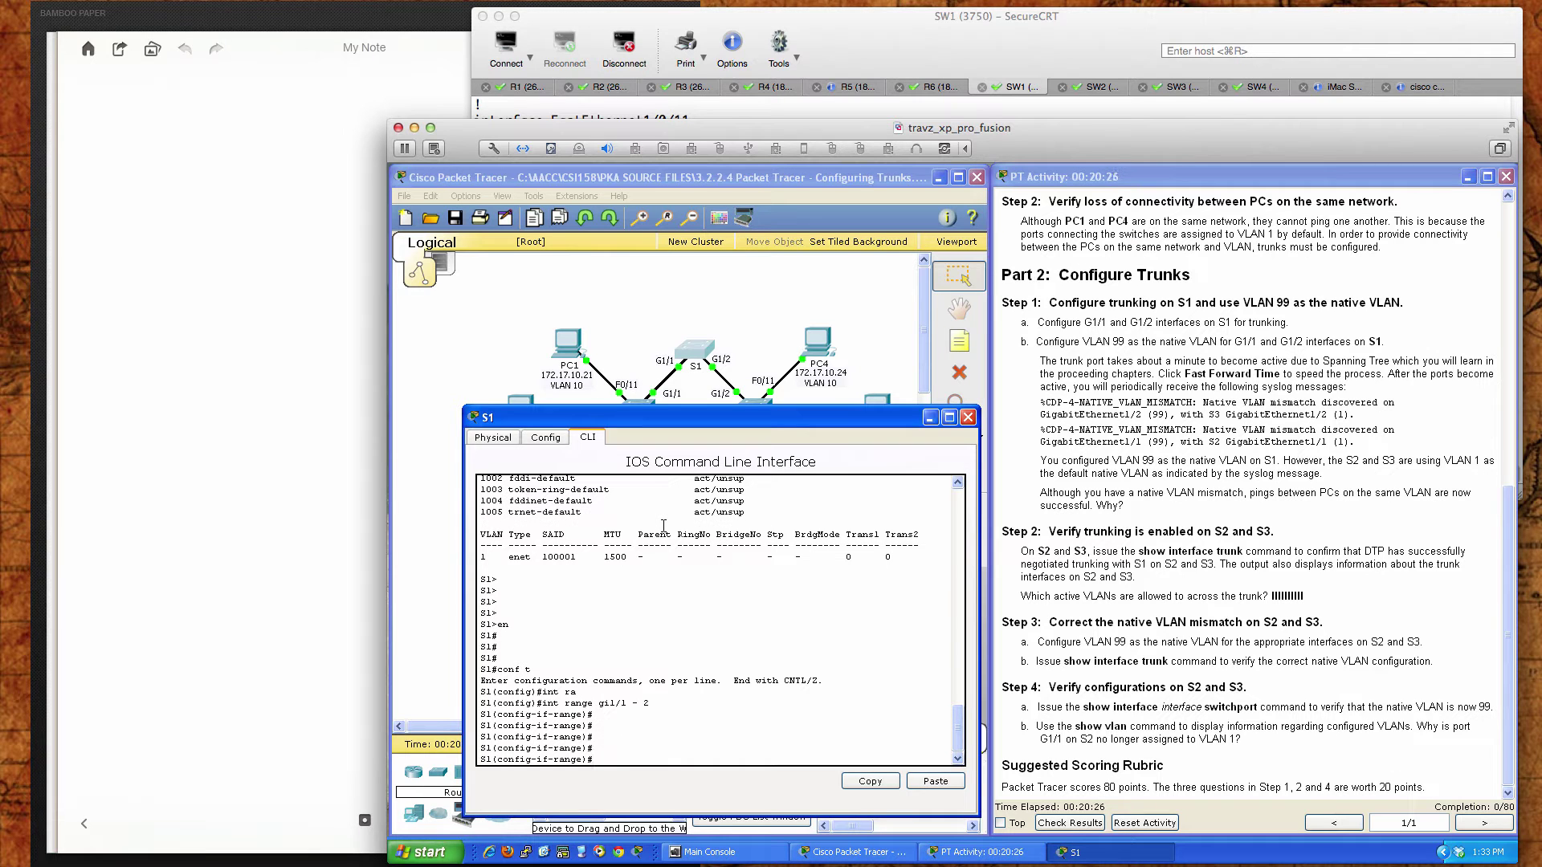
type("swi")
key("Tab")
type("mode trunk")
key("Return")
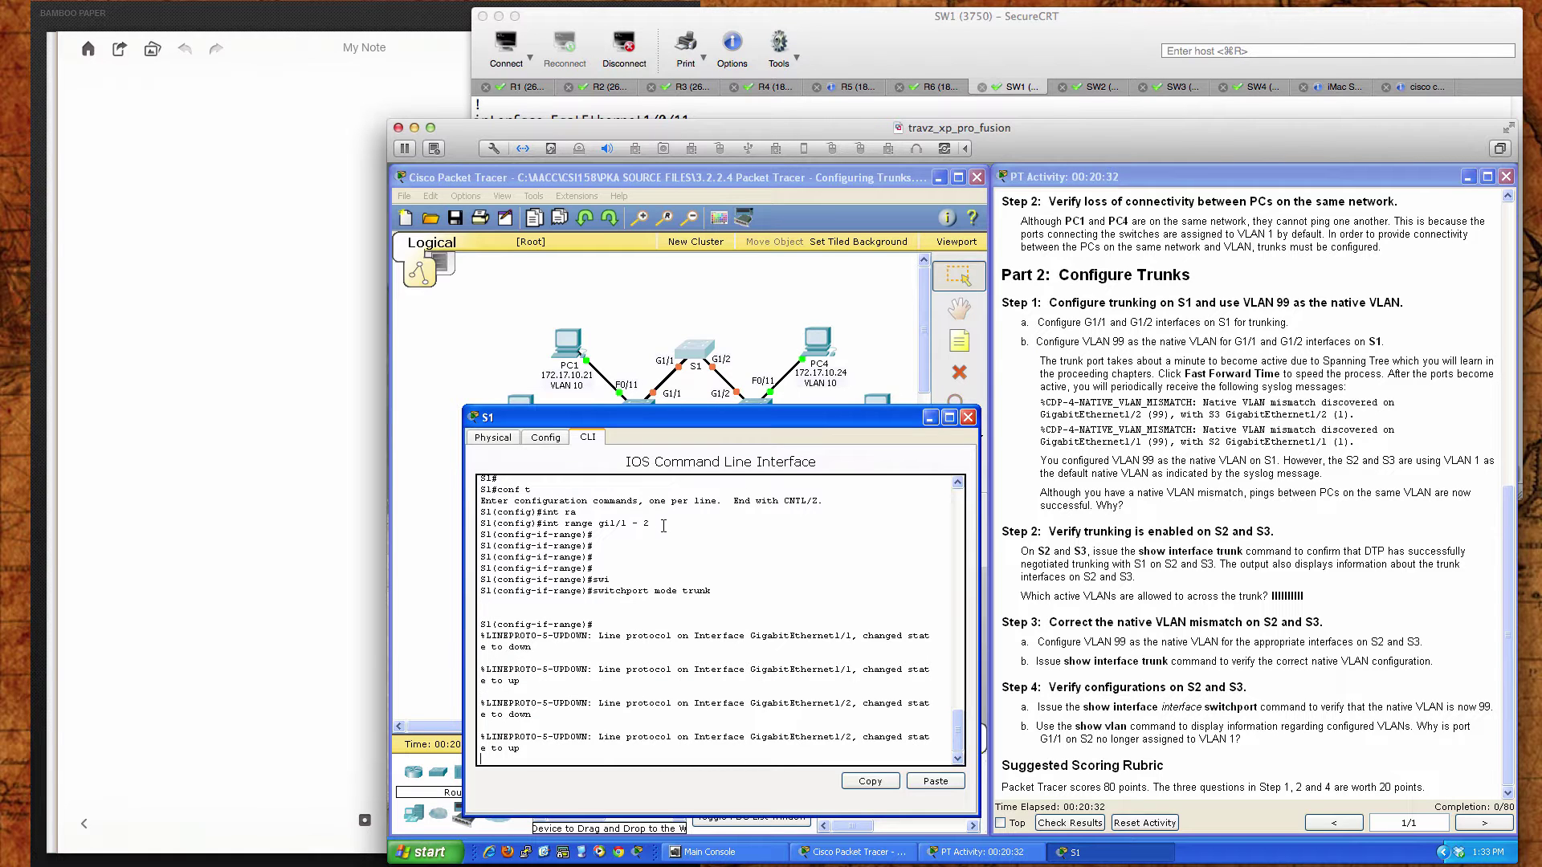
key("Return")
key("Return")
key("Return")
key("Return")
key("Return")
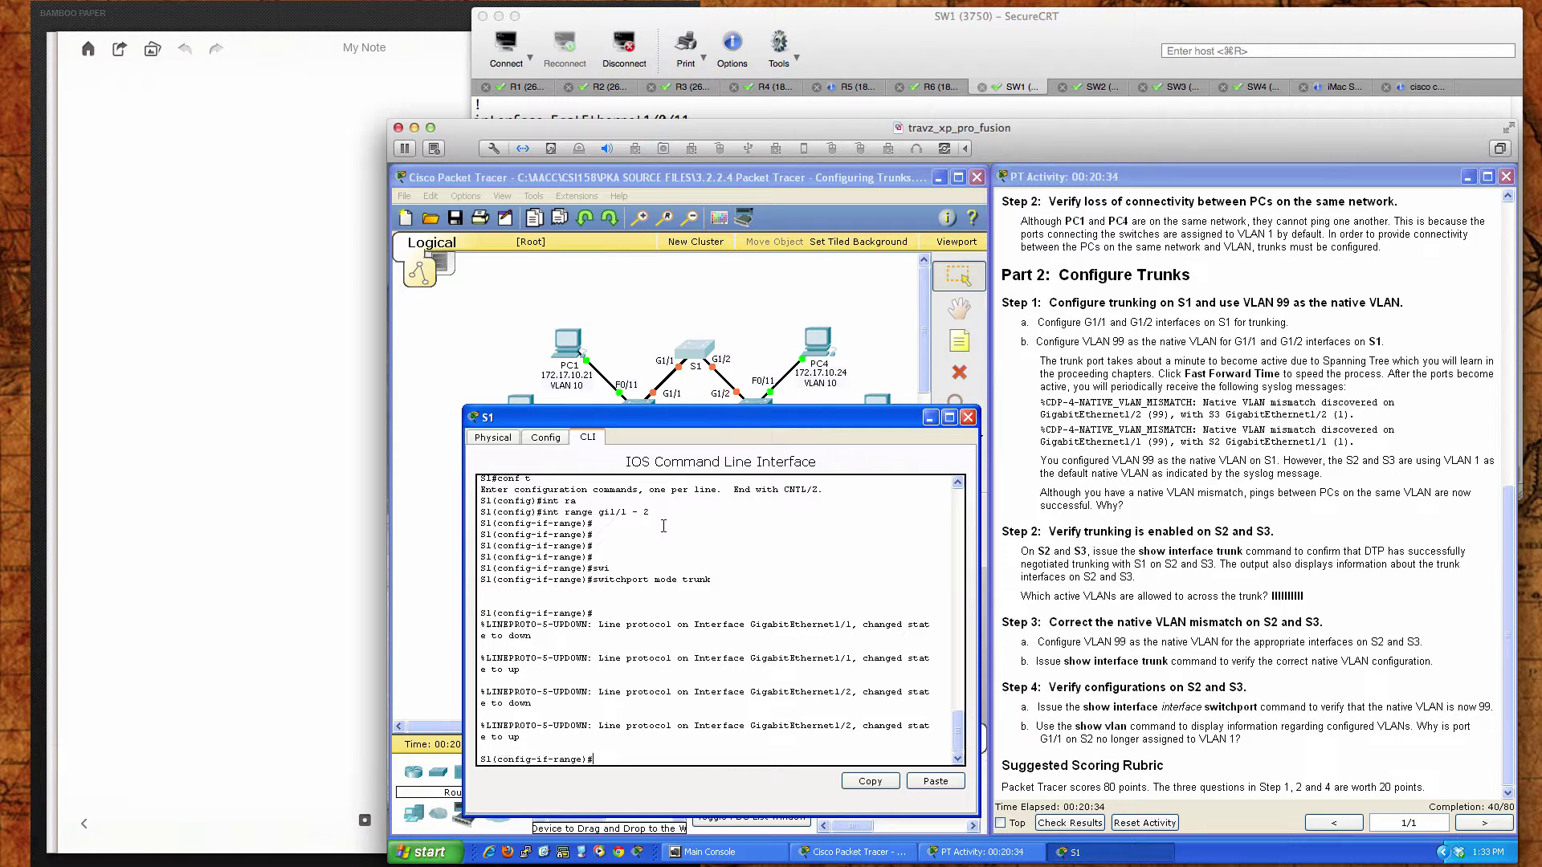
Apply 'switchport trunk native vlan 99' to S1's Gi1/1–2 range and watch the mismatch messages
type("swi")
key("Tab")
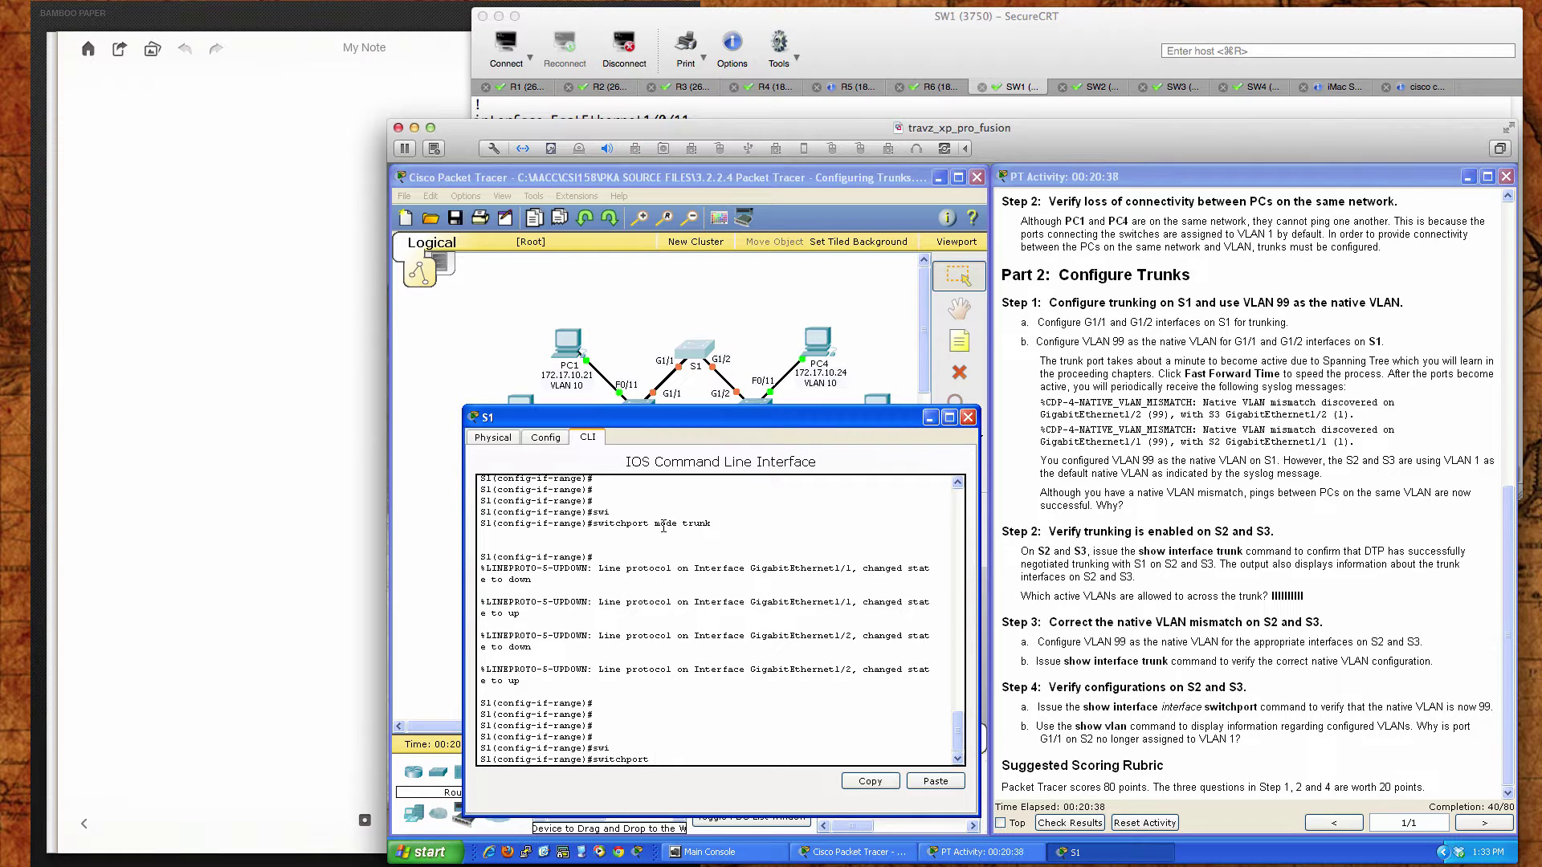
type("tru")
key("Tab")
type("na")
key("Tab")
type("vl")
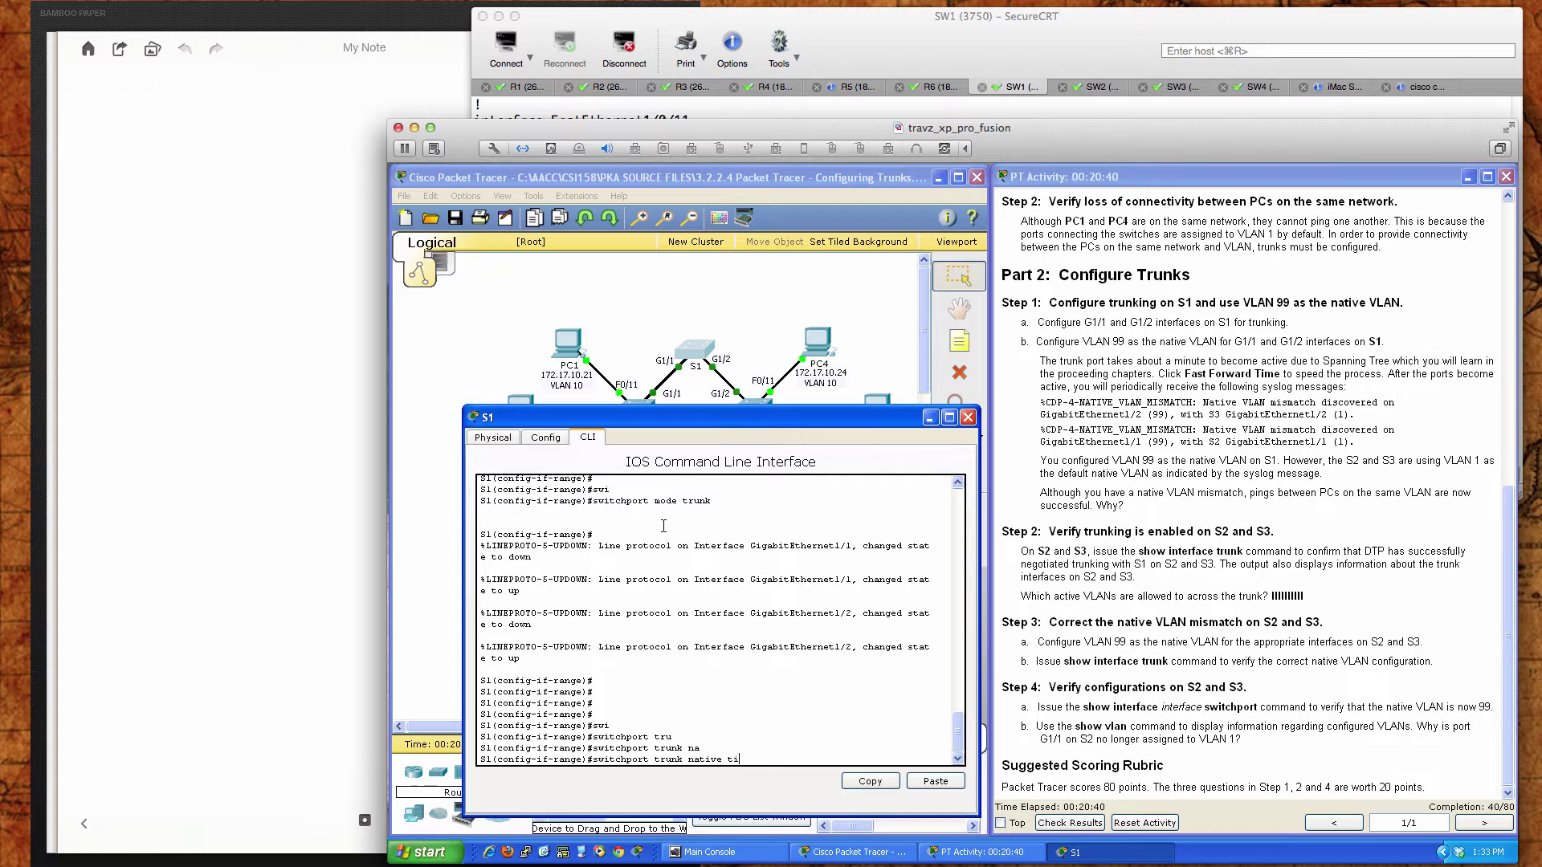
key("Tab")
type("99")
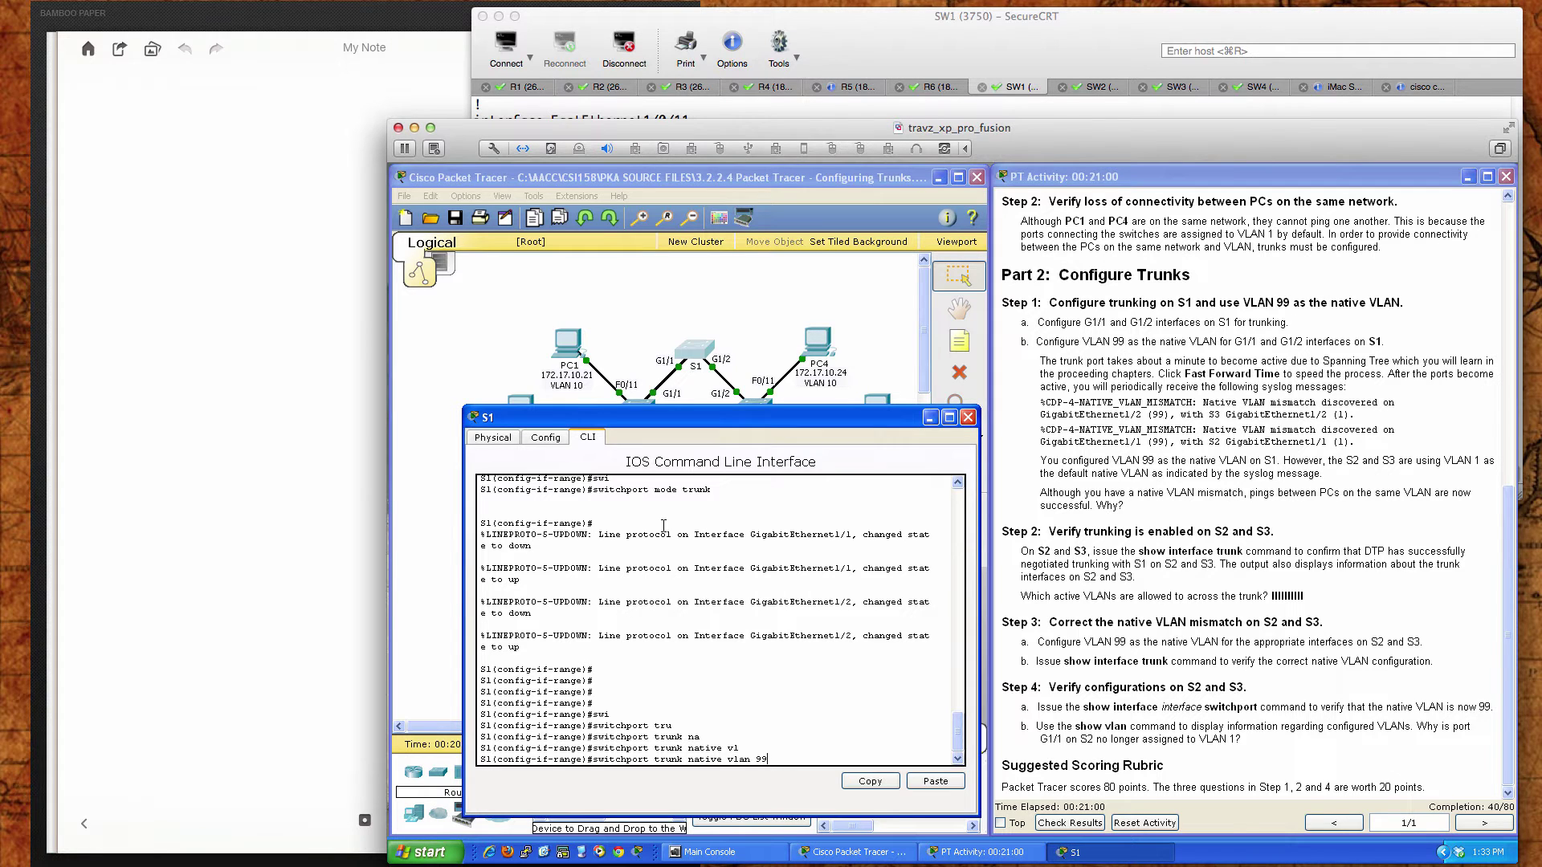
key("Return")
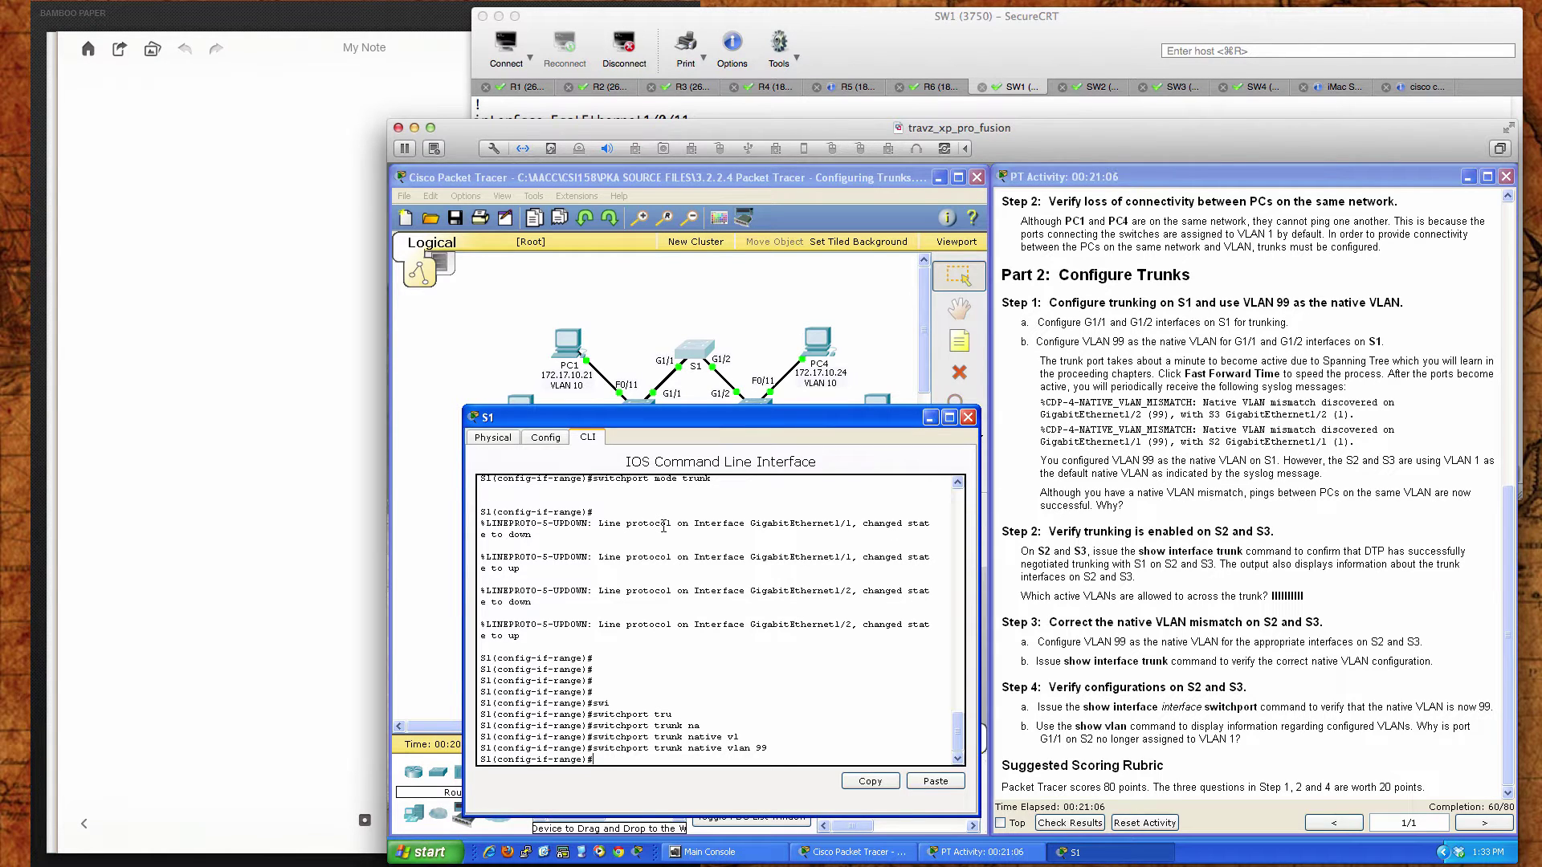
key("Return")
key("Return")
key("Return")
key("Return")
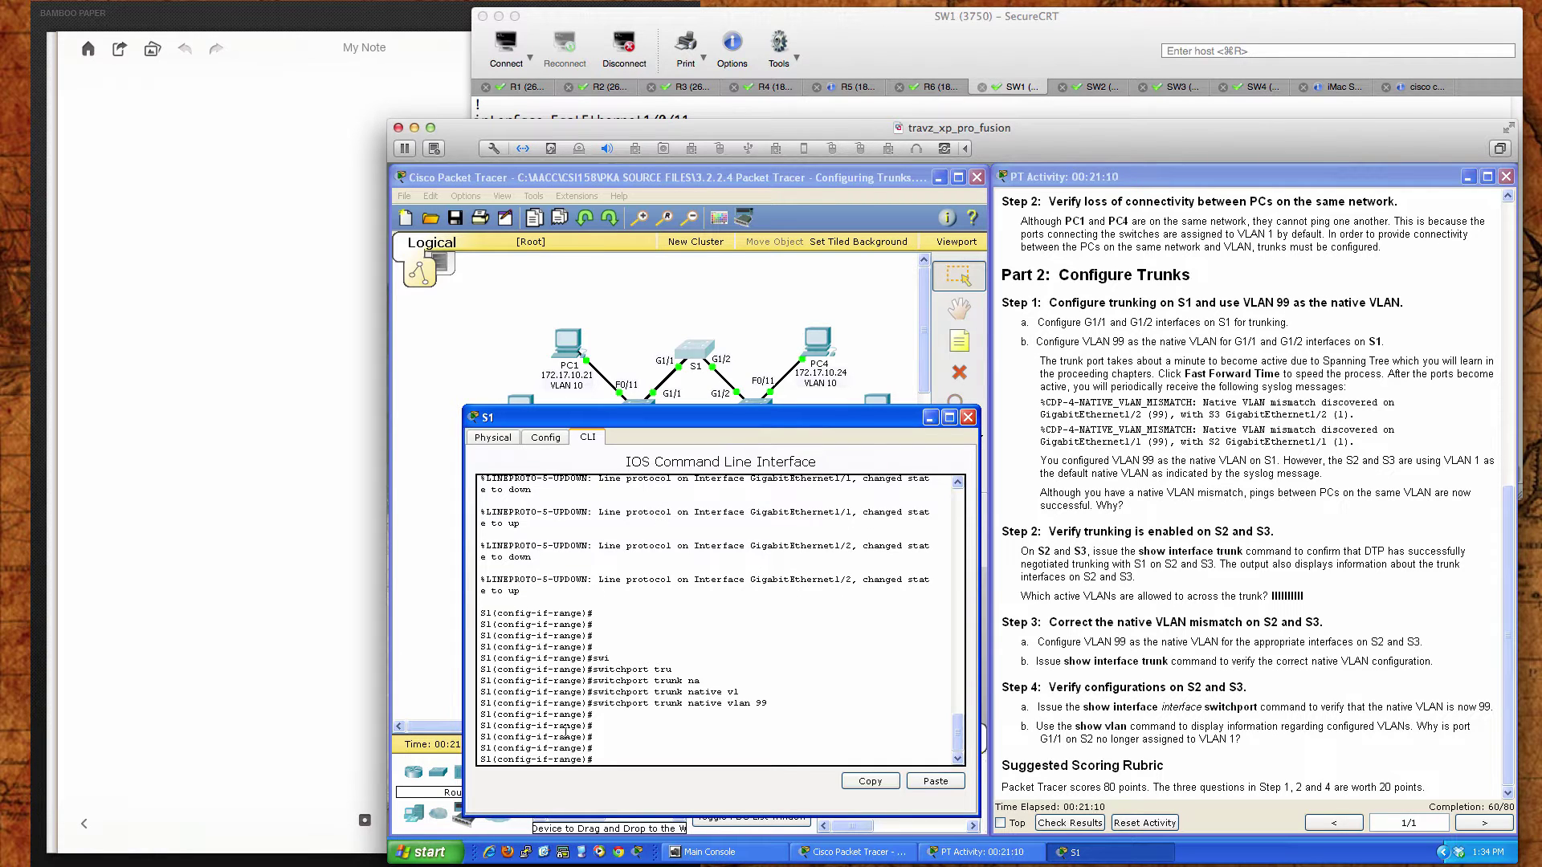
left_click_drag(594, 704, 775, 705)
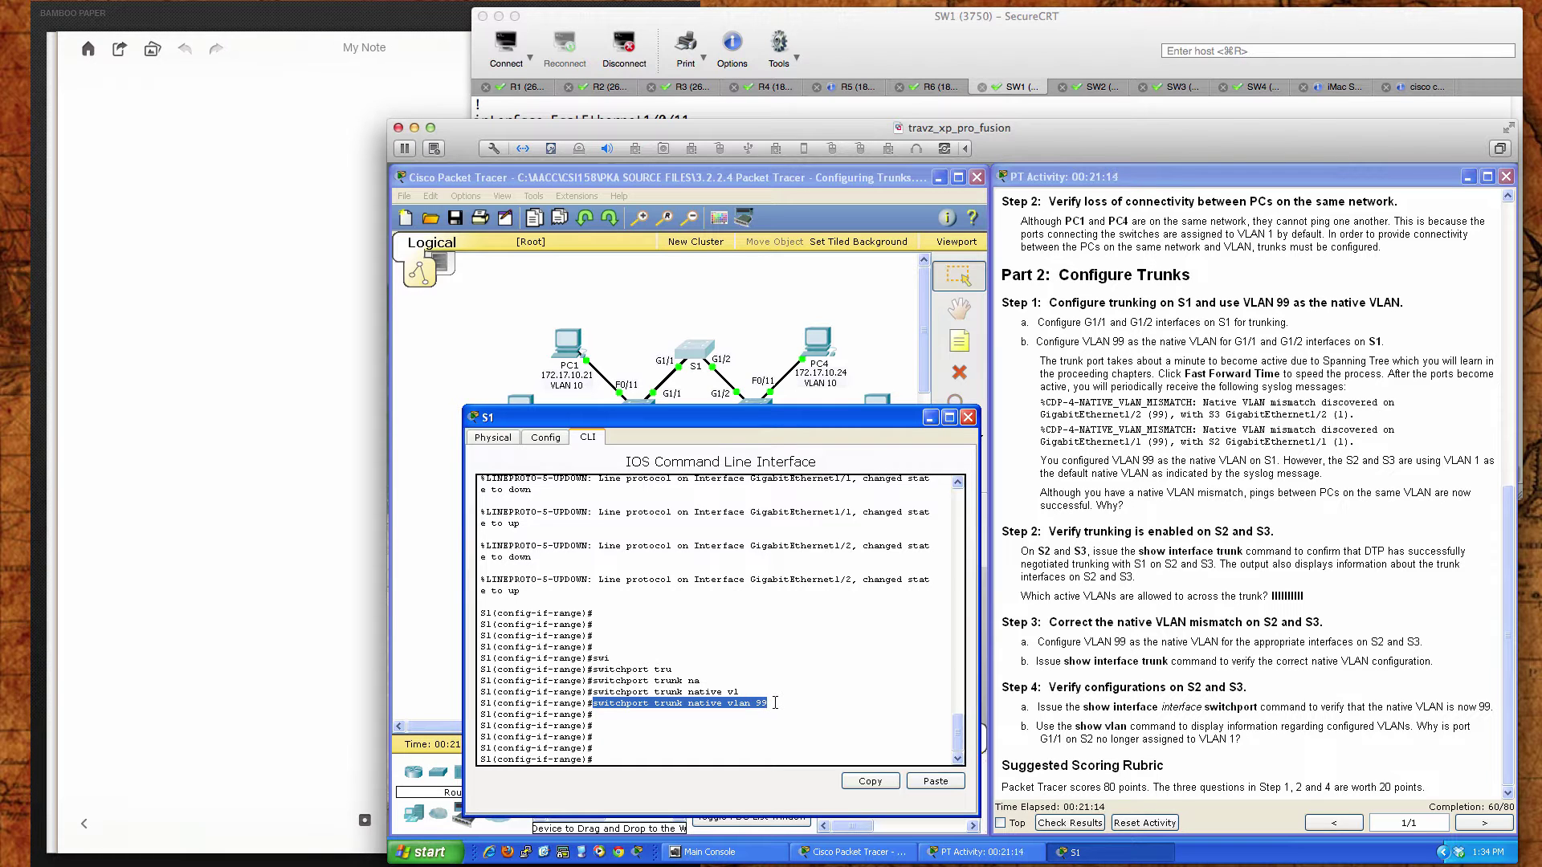
left_click(775, 703)
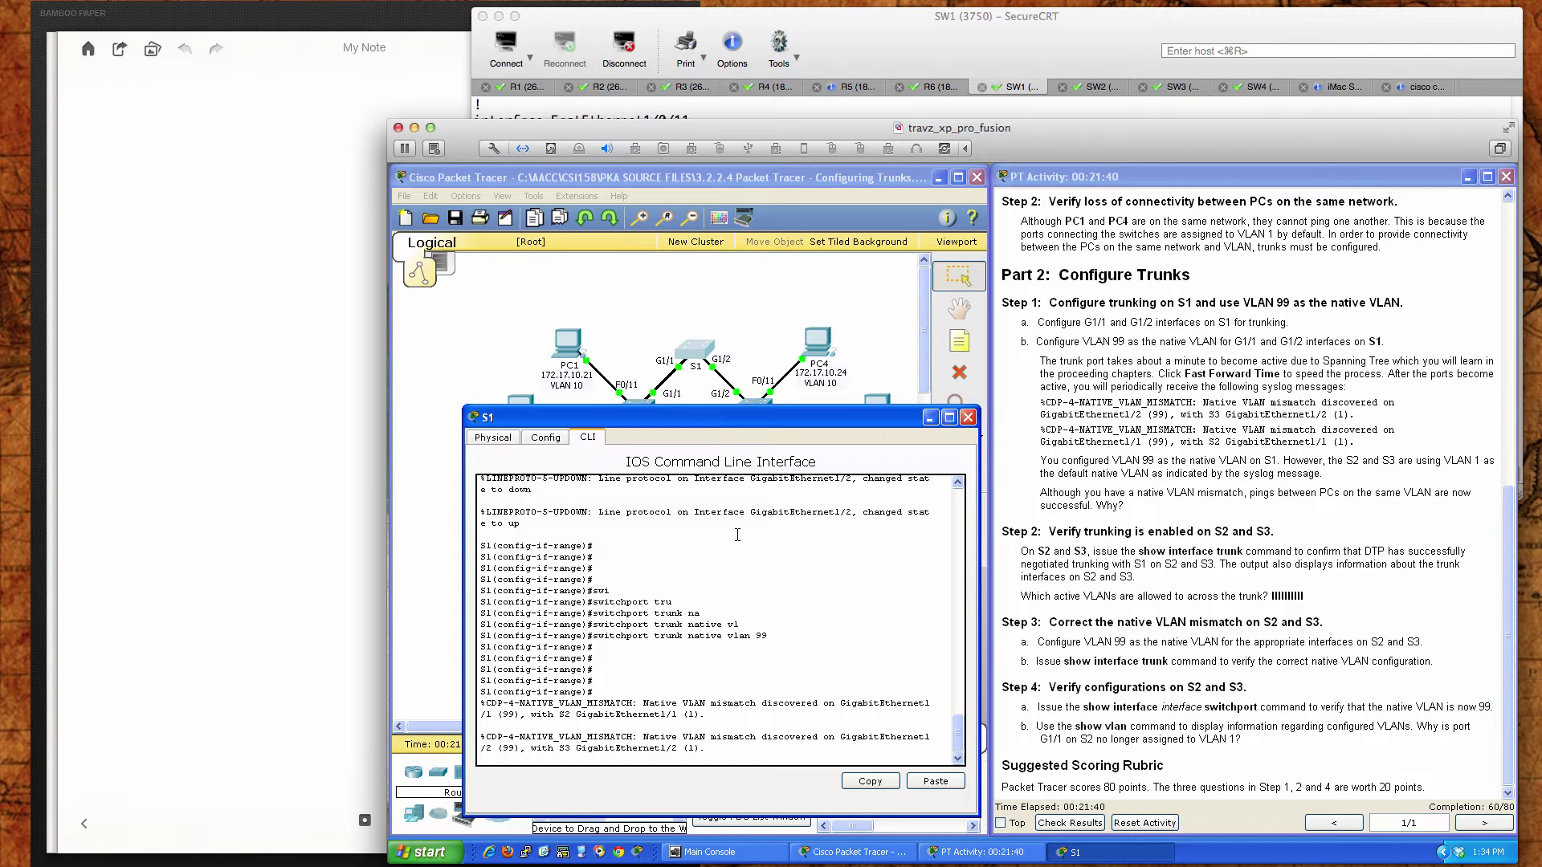
left_click_drag(721, 419, 701, 432)
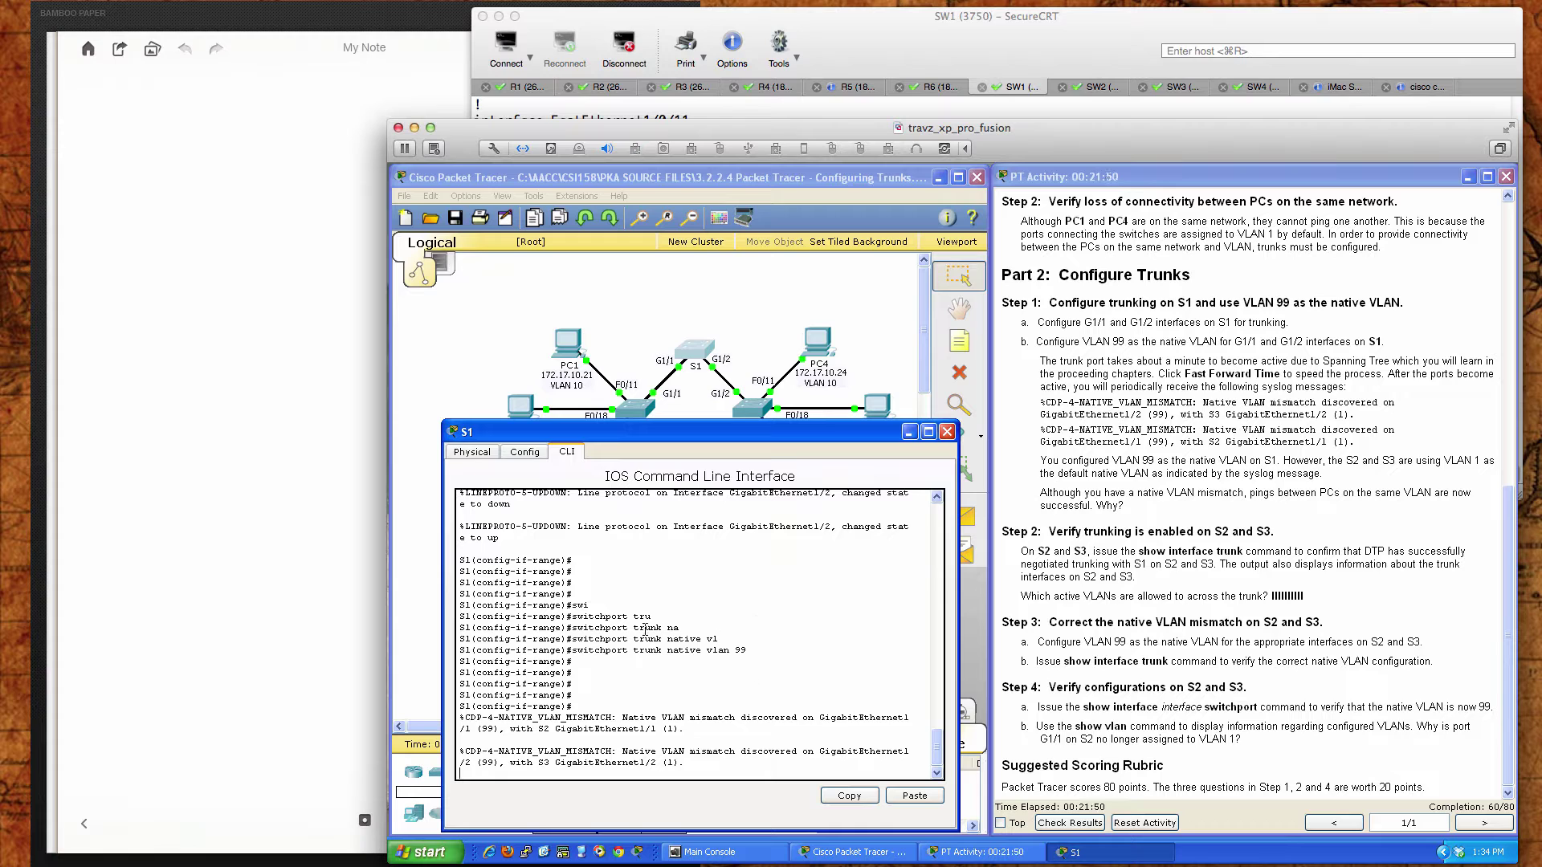
Exit configuration mode and save S1's configuration with 'wri mem'
key("Return")
key("Return")
key("Return")
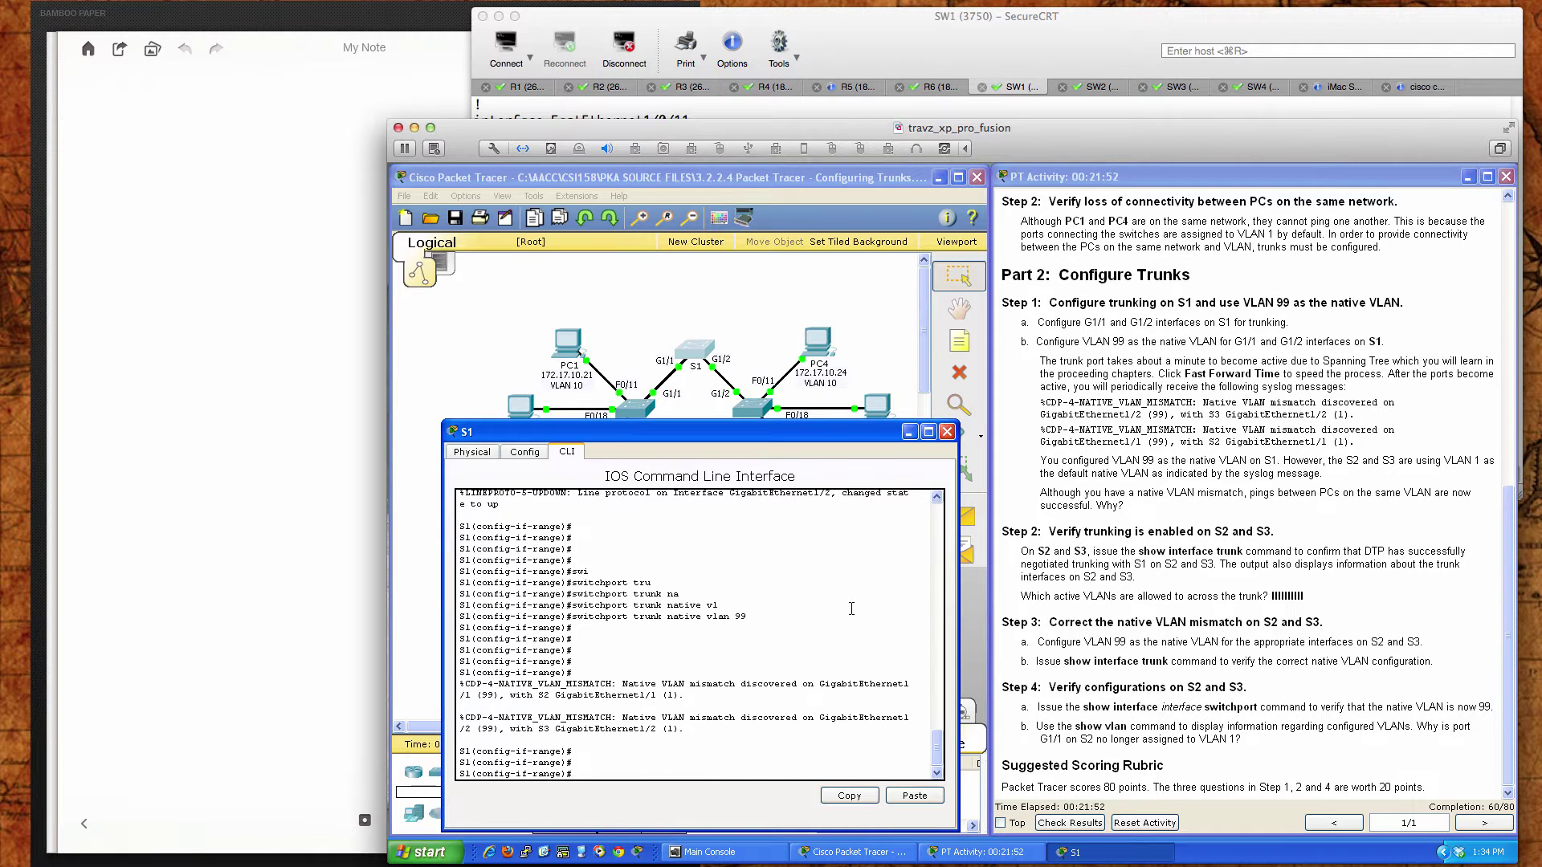
type("end")
key("Return")
key("Return")
key("Return")
key("Return")
type("wri mem")
key("Return")
key("Return")
key("Return")
key("Return")
key("Return")
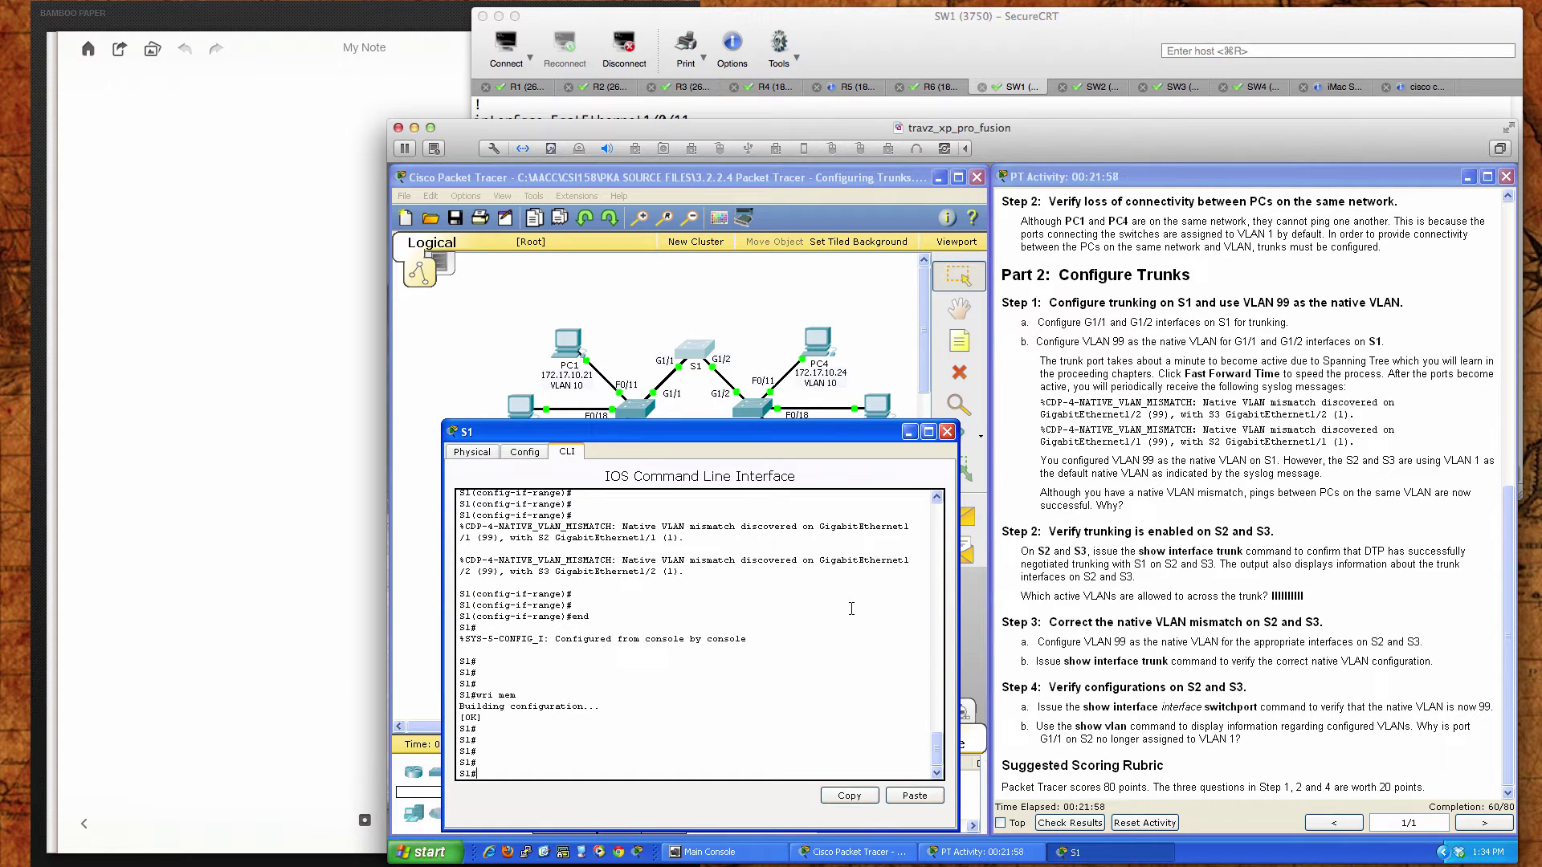
key("Return")
key("Return")
Run 'sh int trunk' and highlight the Gi1/1–Gi1/2 rows showing native VLAN 99
type("sh int trunk")
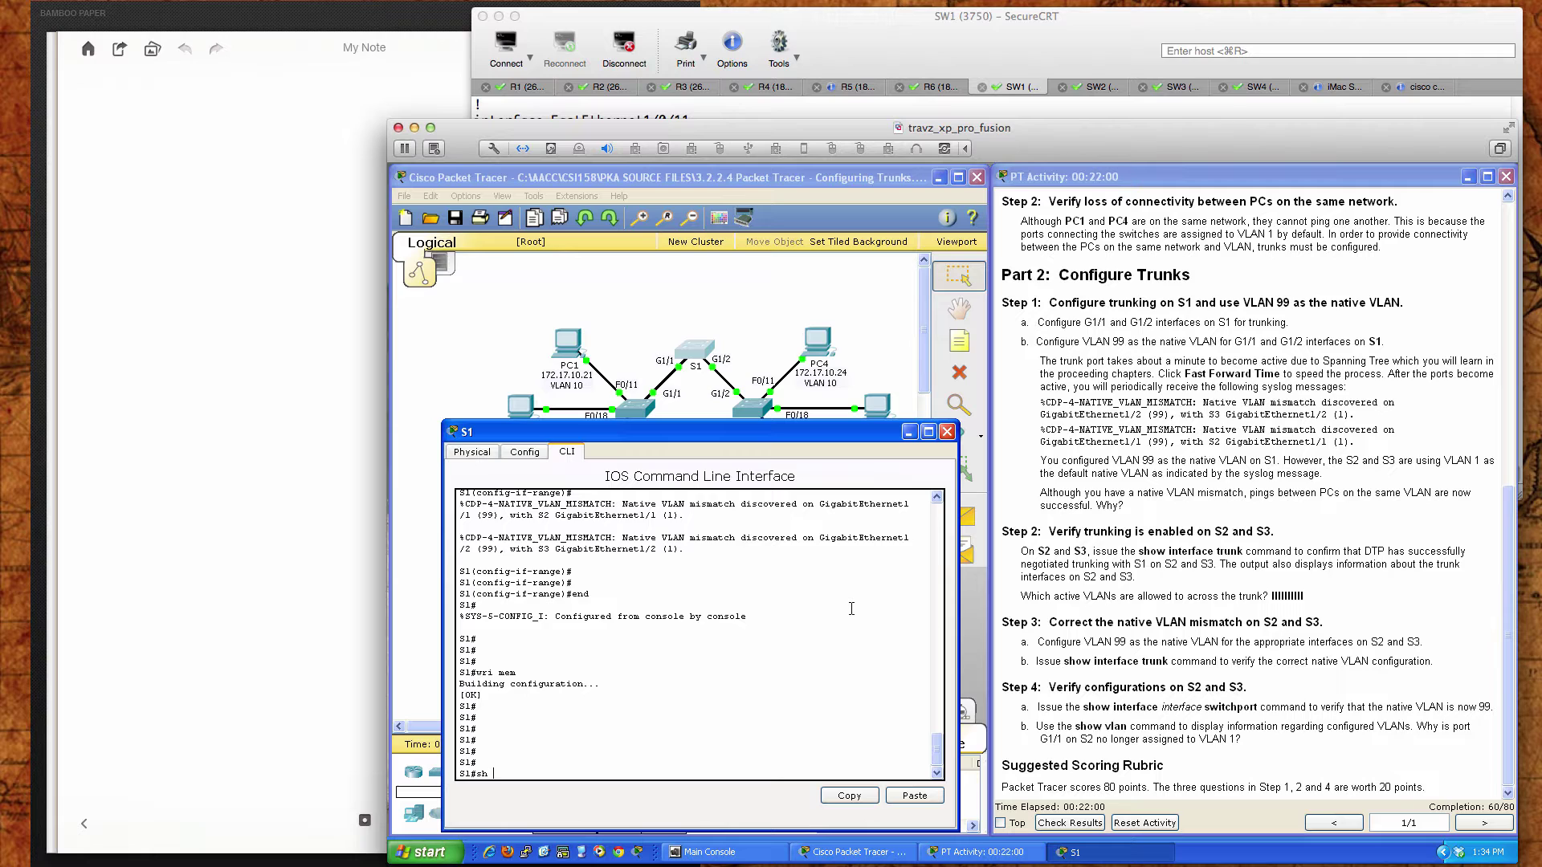
key("Return")
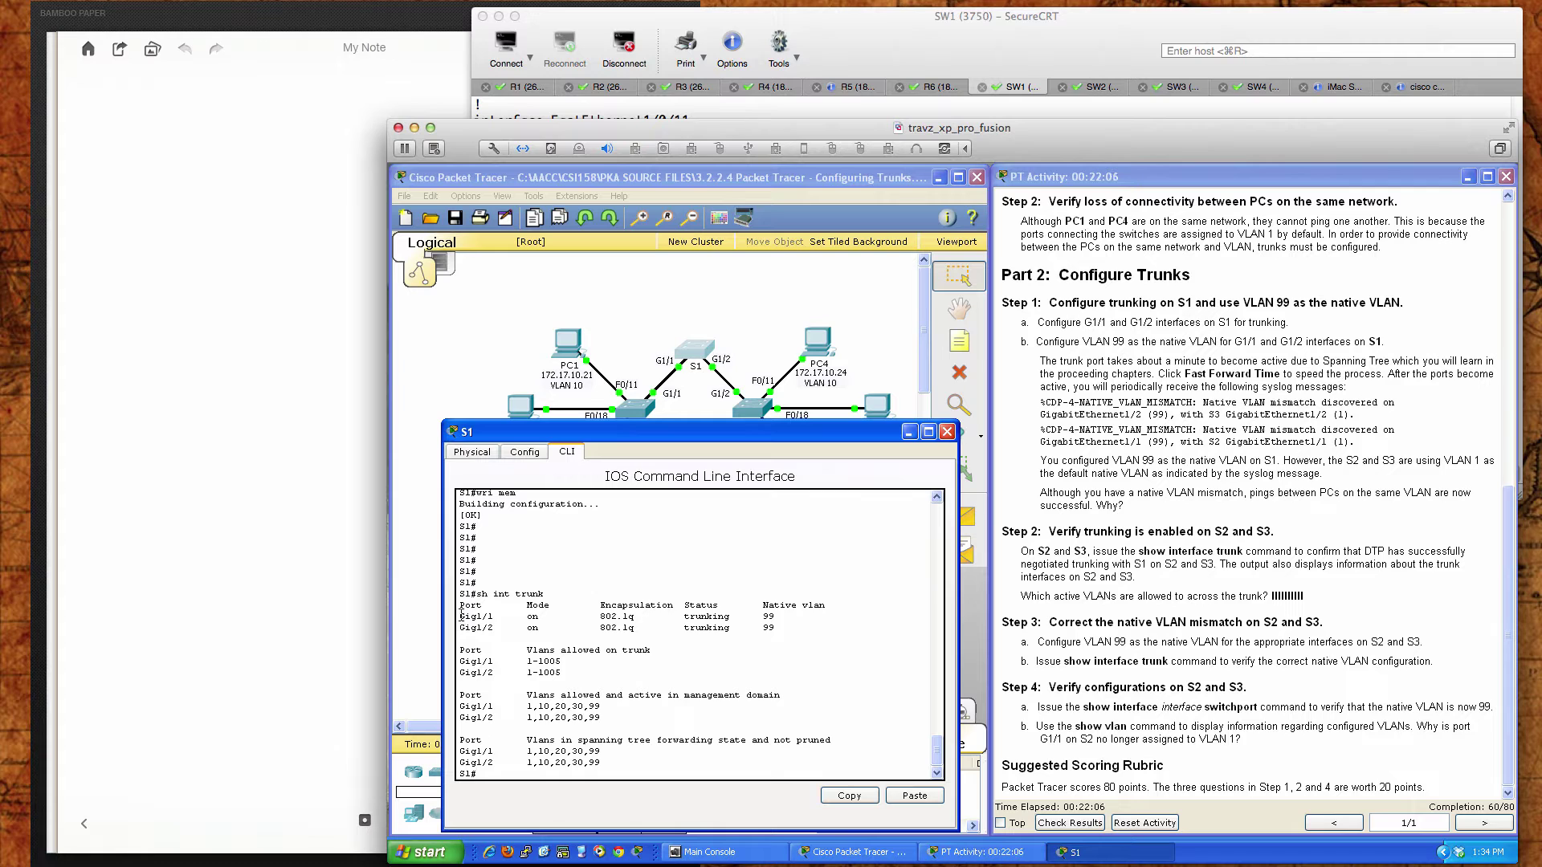
left_click_drag(461, 616, 778, 627)
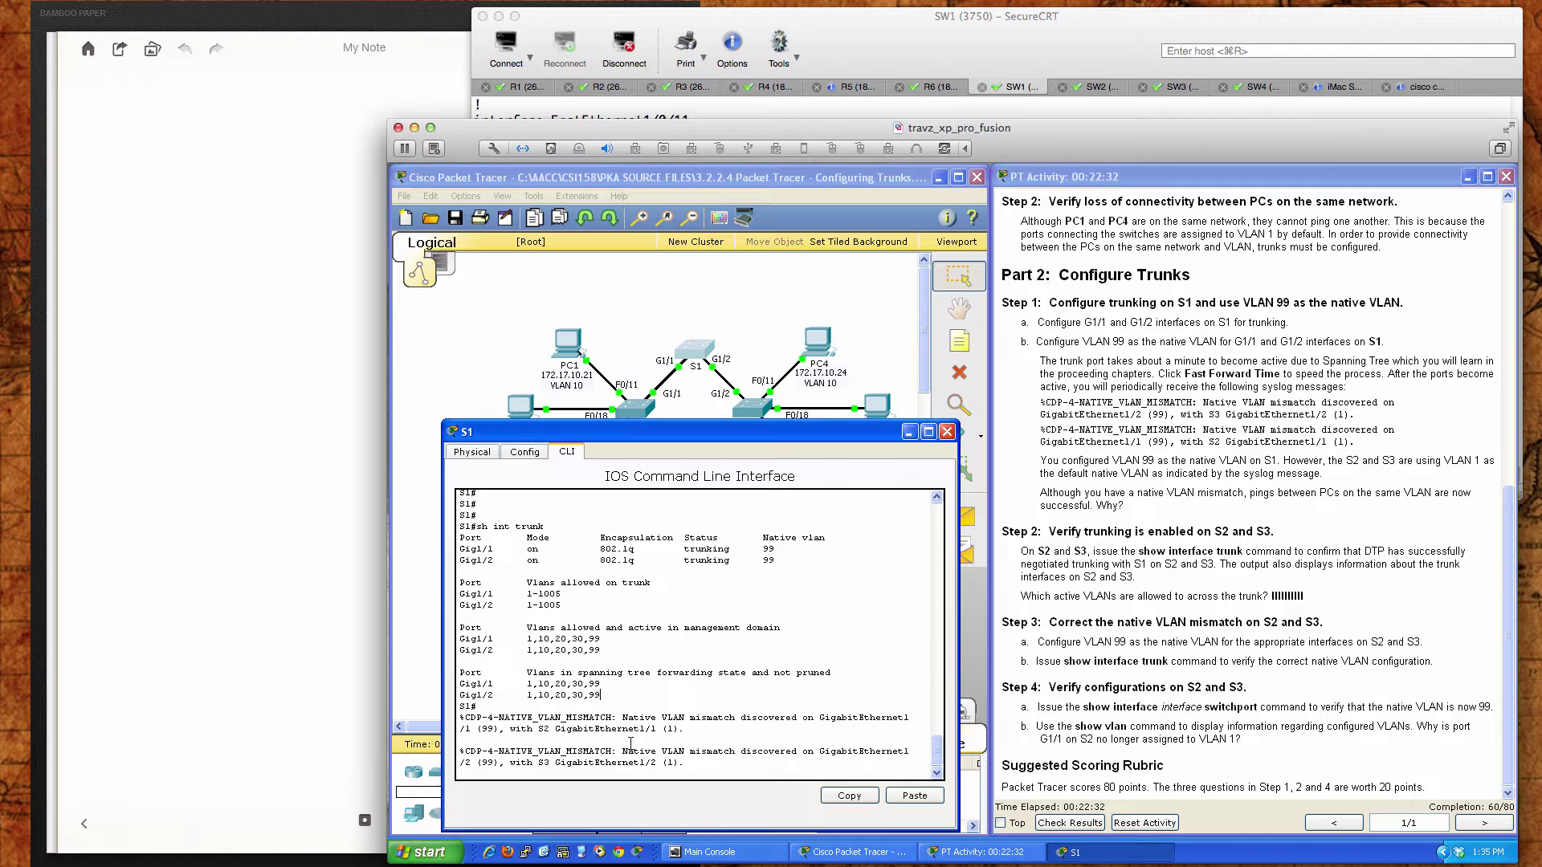
Ping 172.17.10.21 from PC1's command prompt, get replies, then close the prompt and PC1
left_click(564, 345)
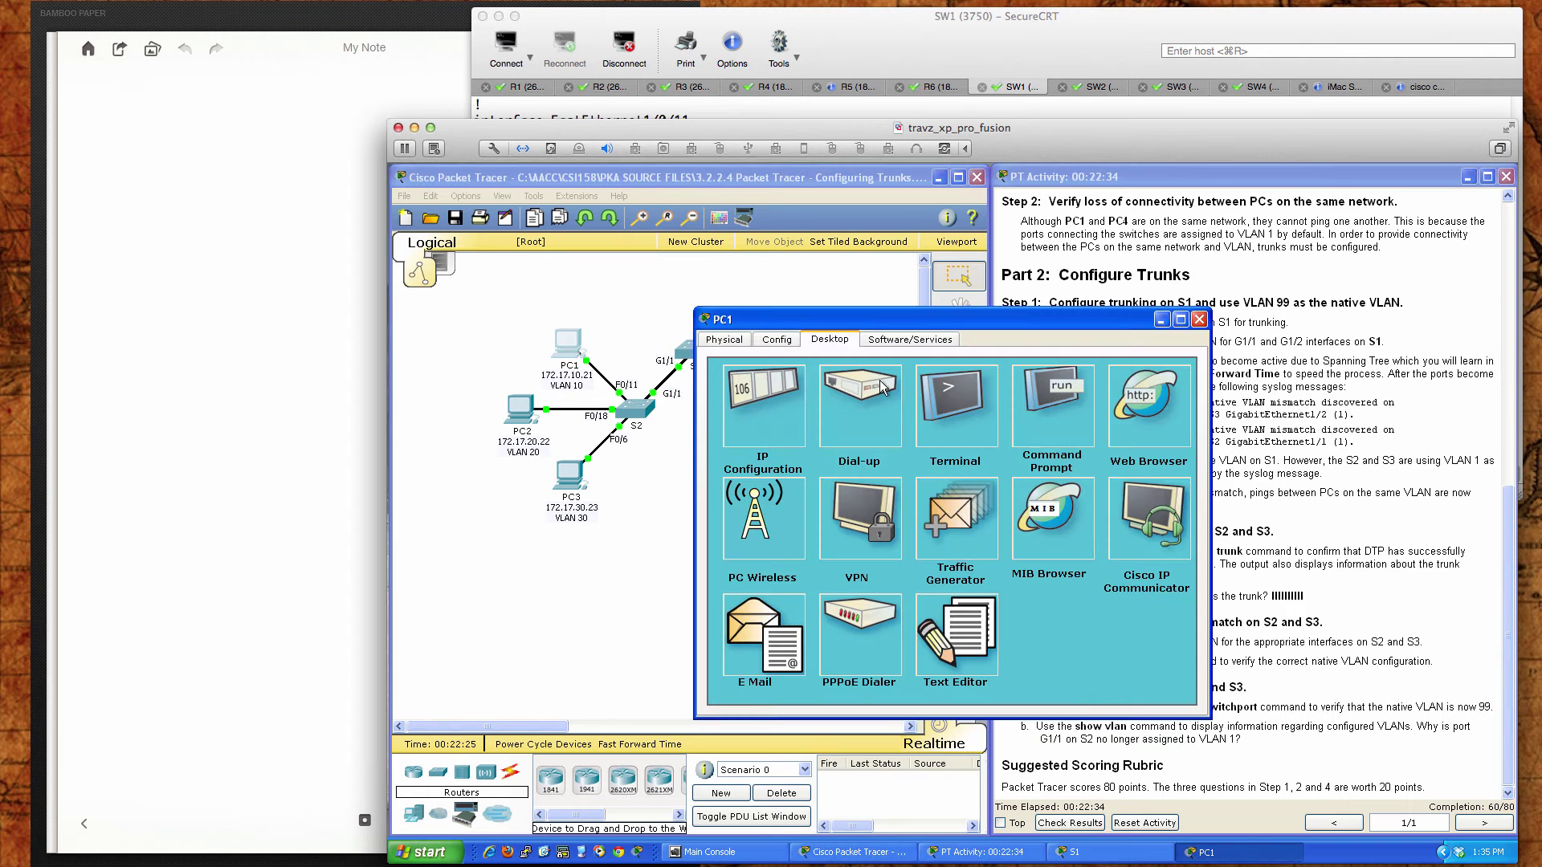
left_click(1080, 398)
type("ping 1")
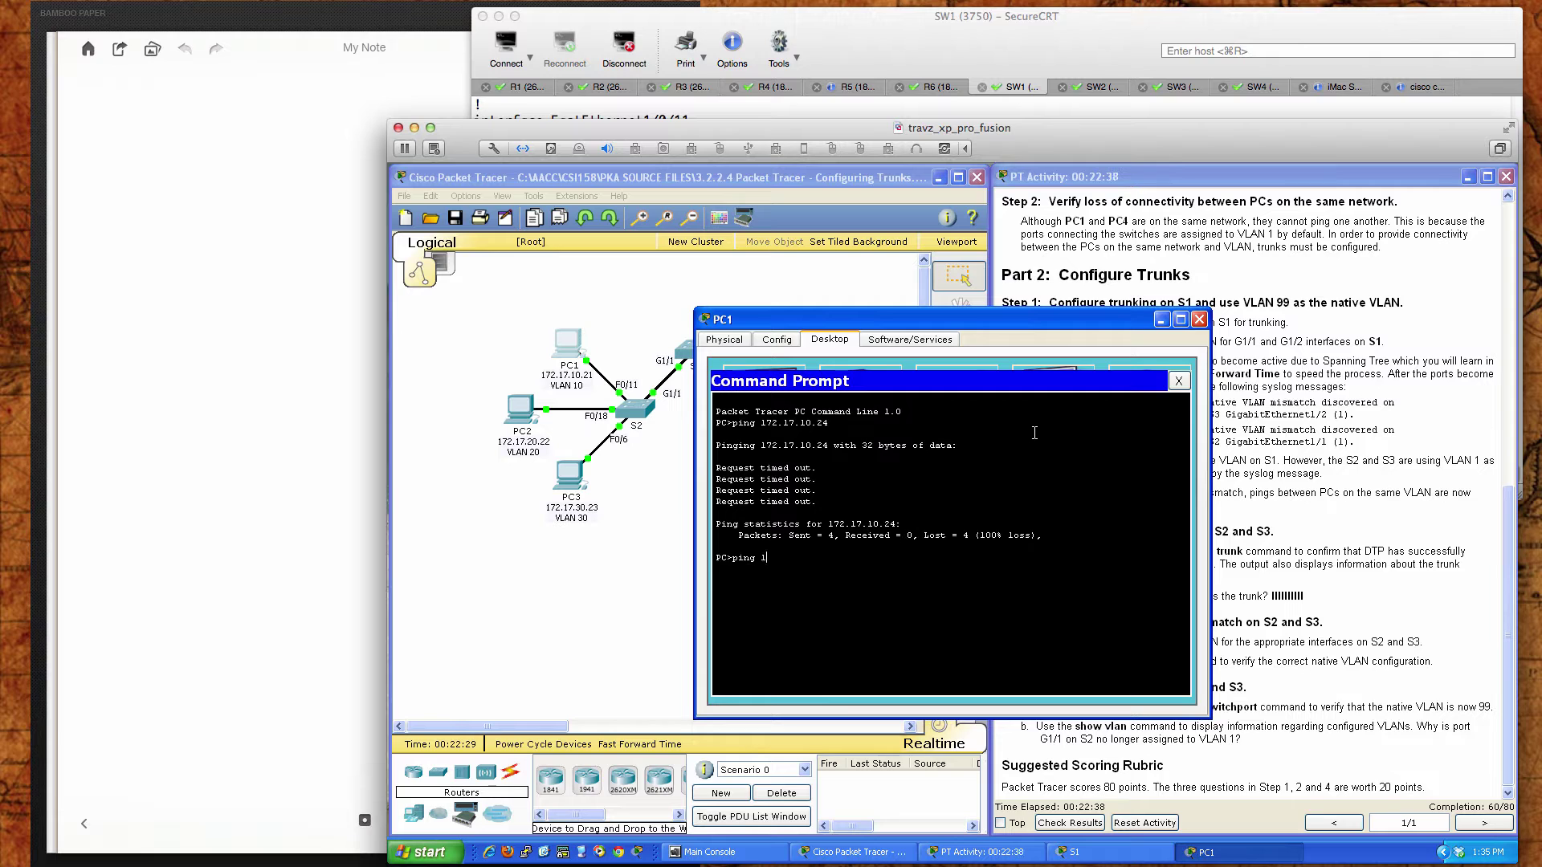
type("72.17.10.21")
key("Return")
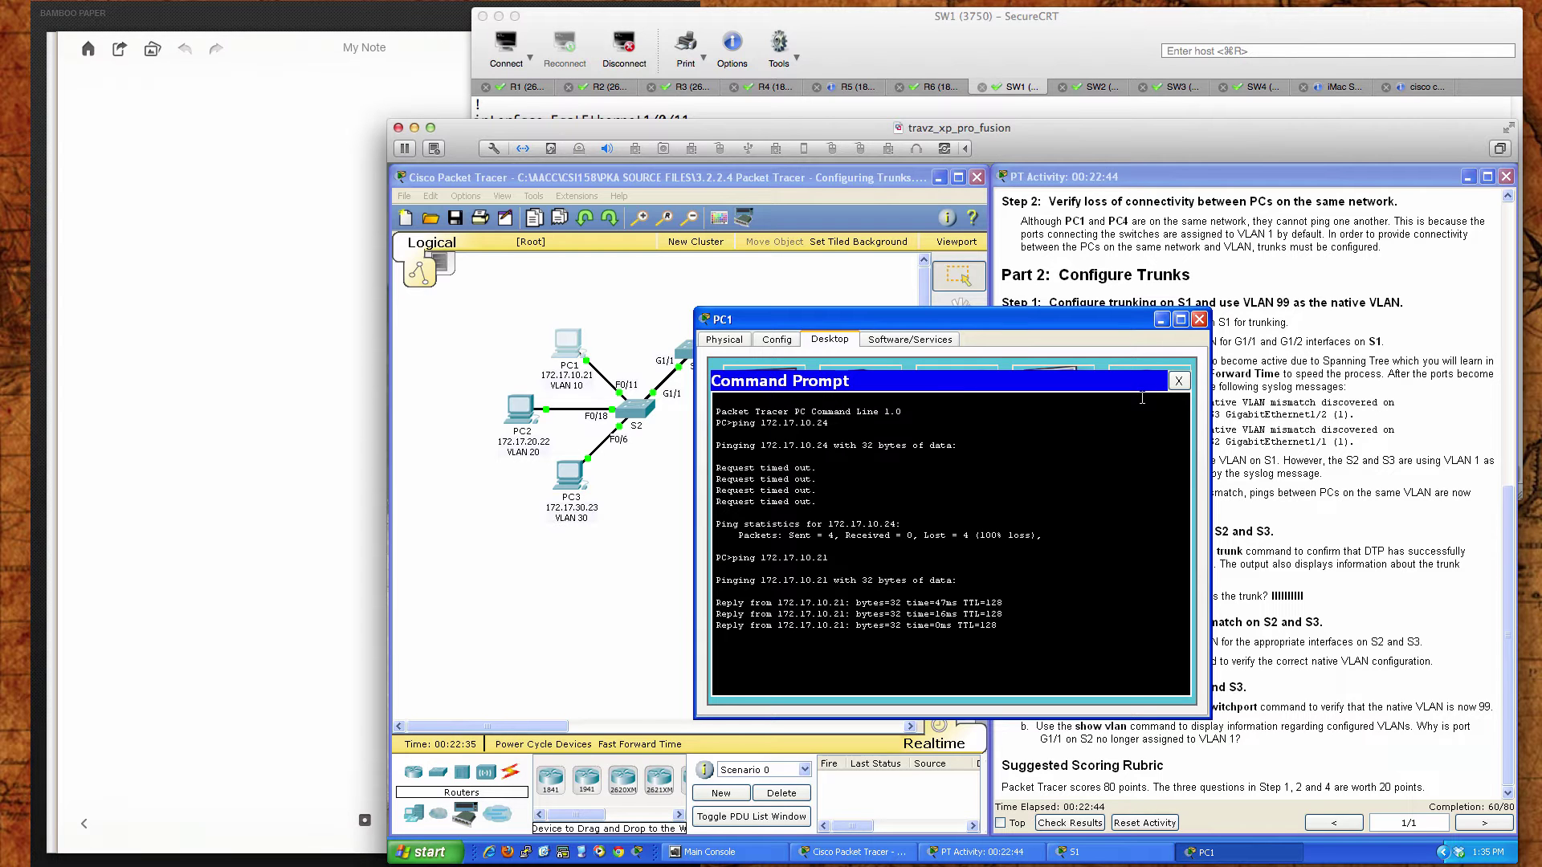
left_click(1178, 381)
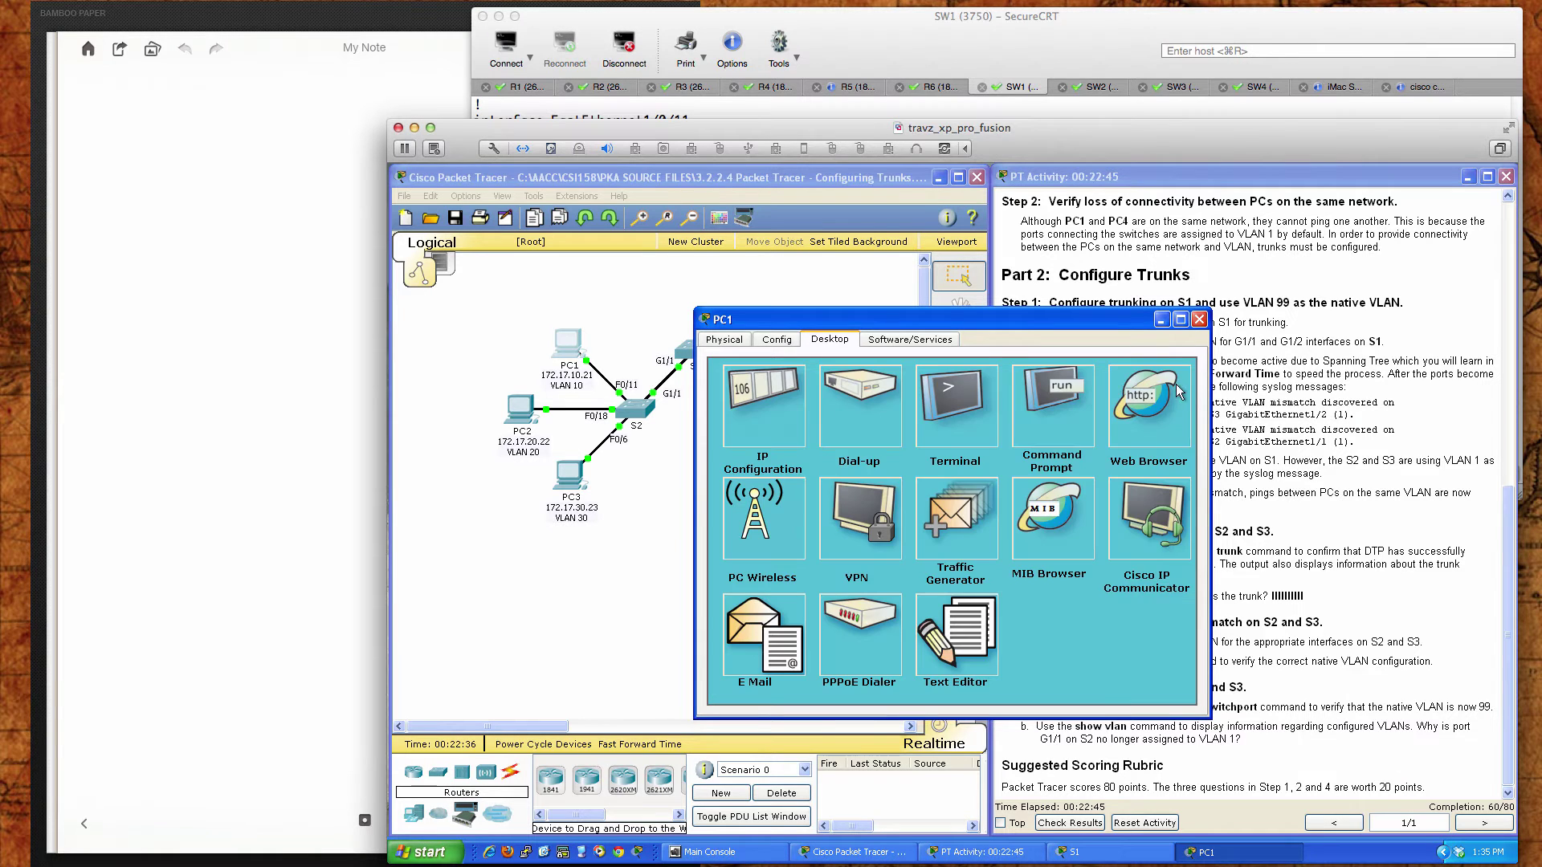
left_click(1198, 320)
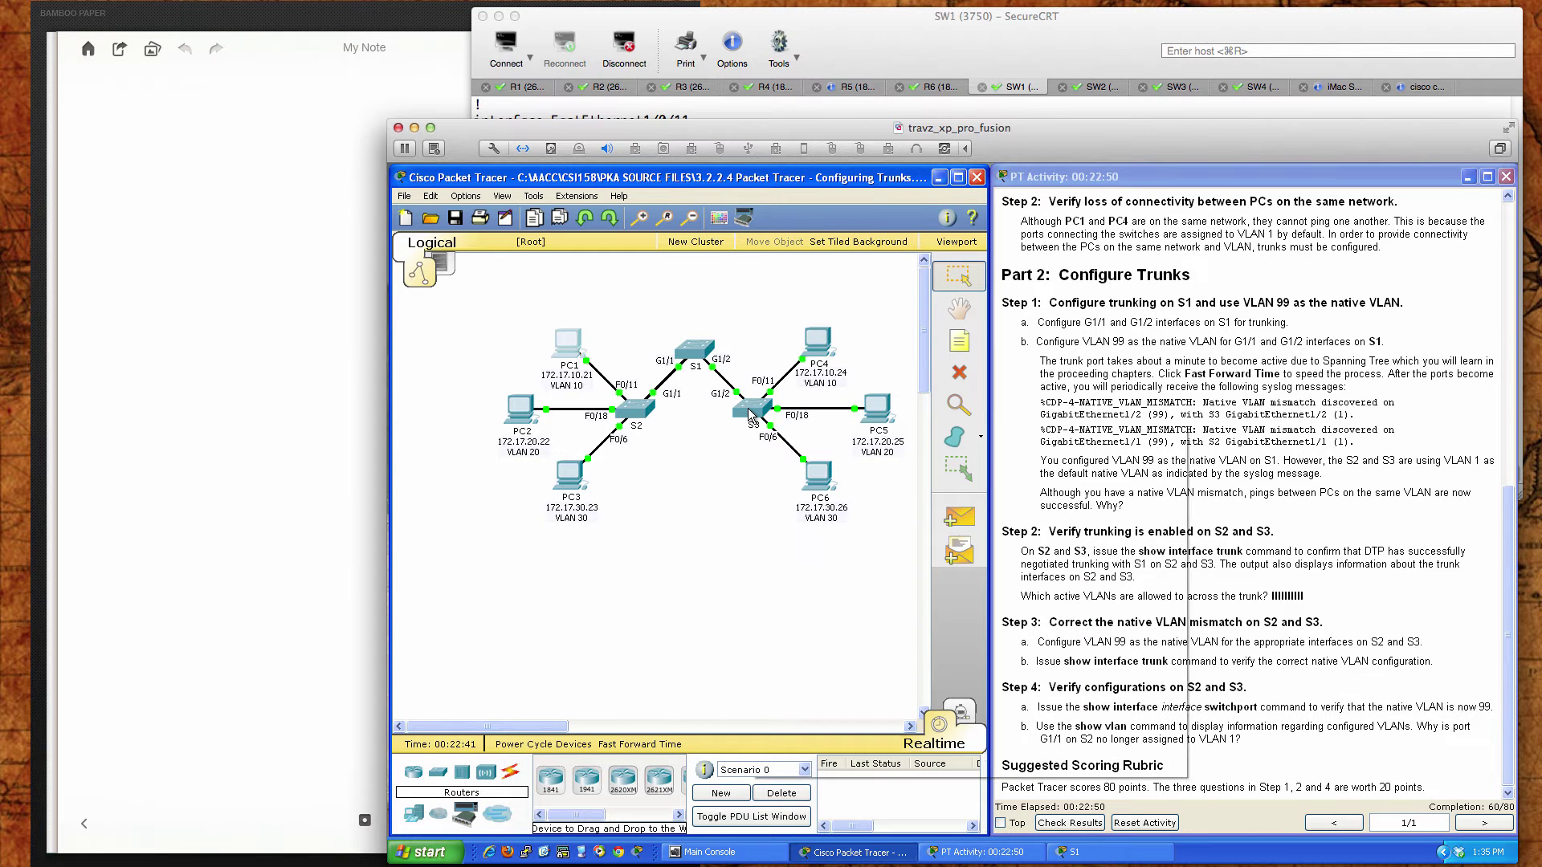
Open S2's command line and page through its 'sh vlan' output
mouse_move(632, 416)
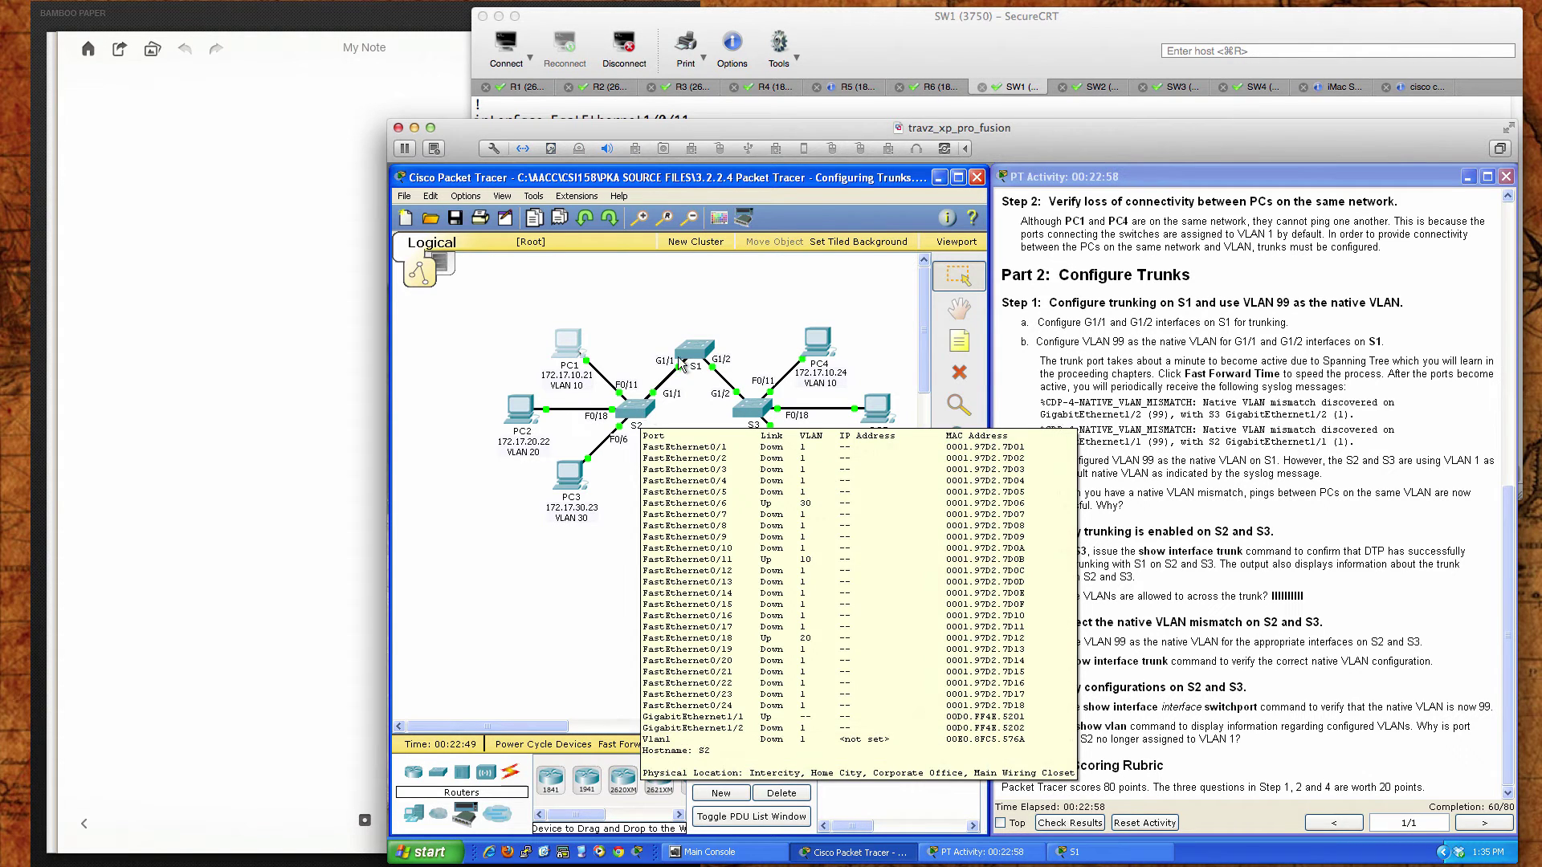
left_click(635, 416)
left_click_drag(784, 326, 664, 436)
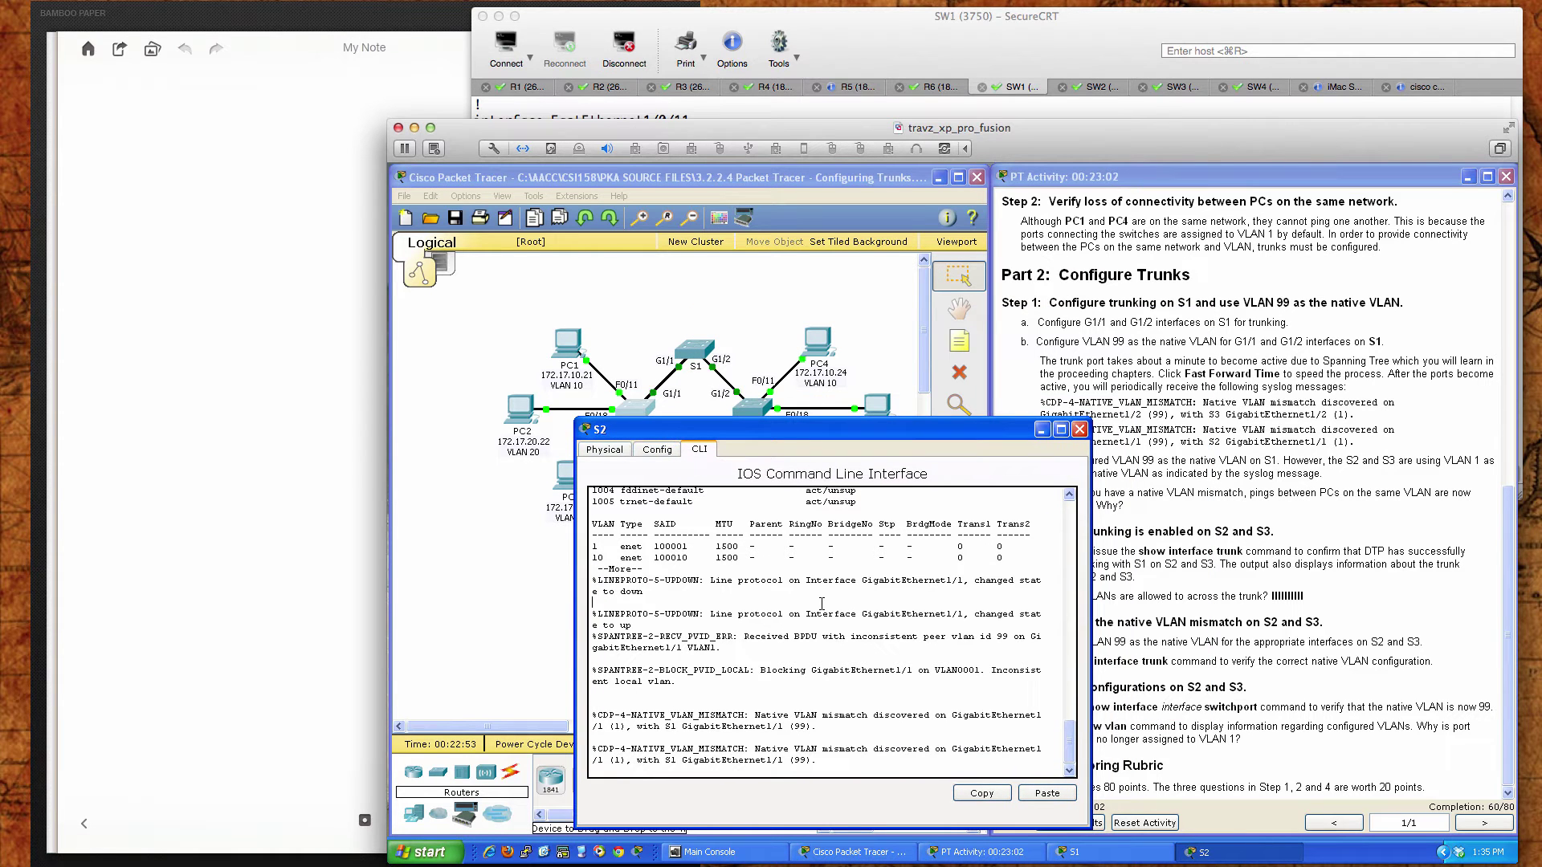
key("Return")
key("Return")
key("Return")
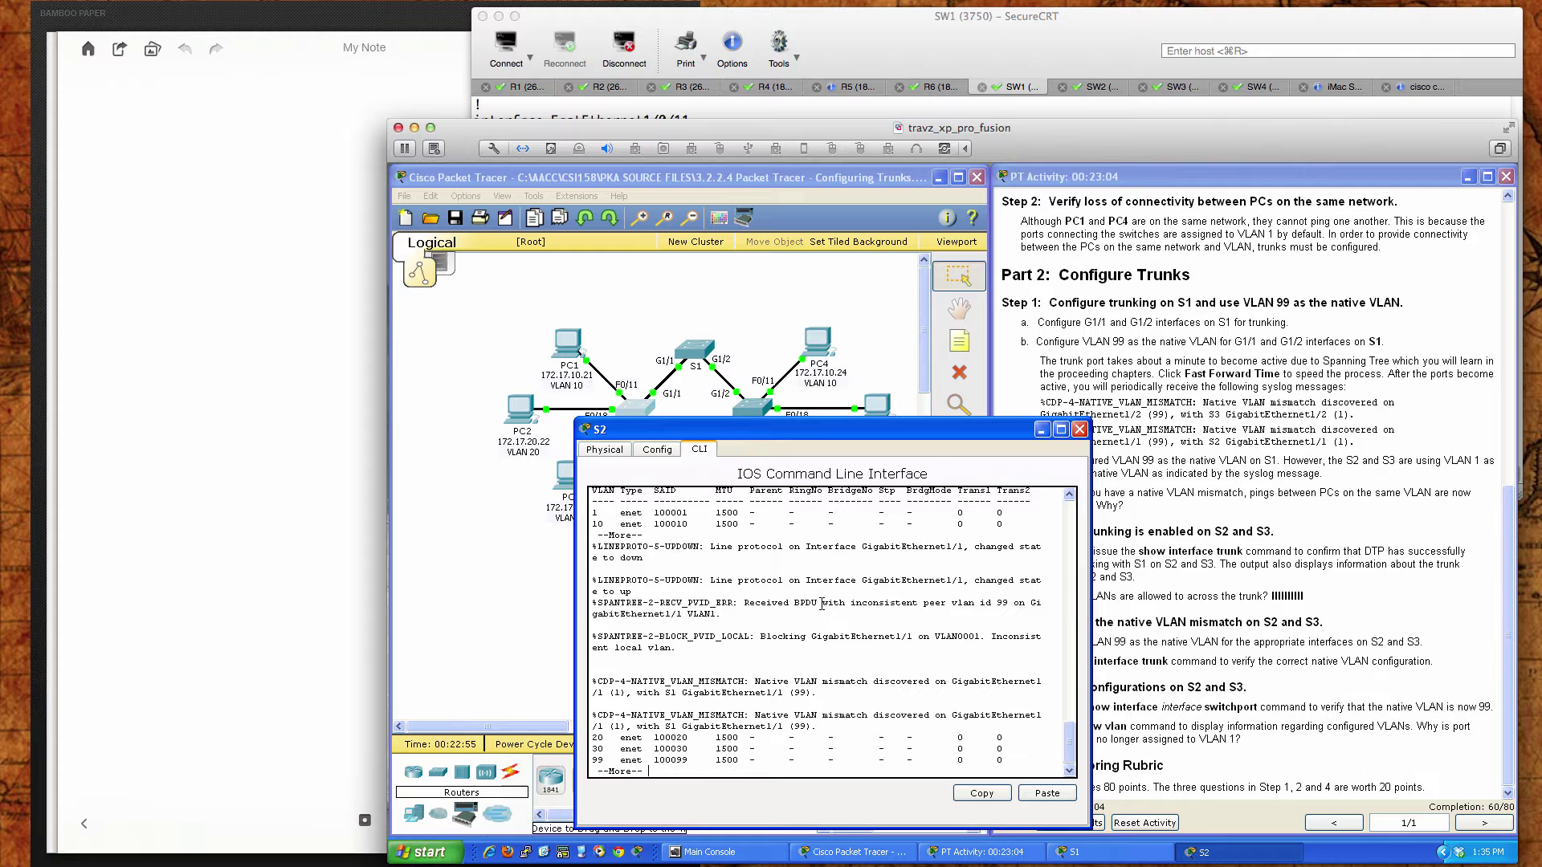
key("Return")
key("Return")
key("Return")
key("Return")
key("Return")
key("Return")
key("Return")
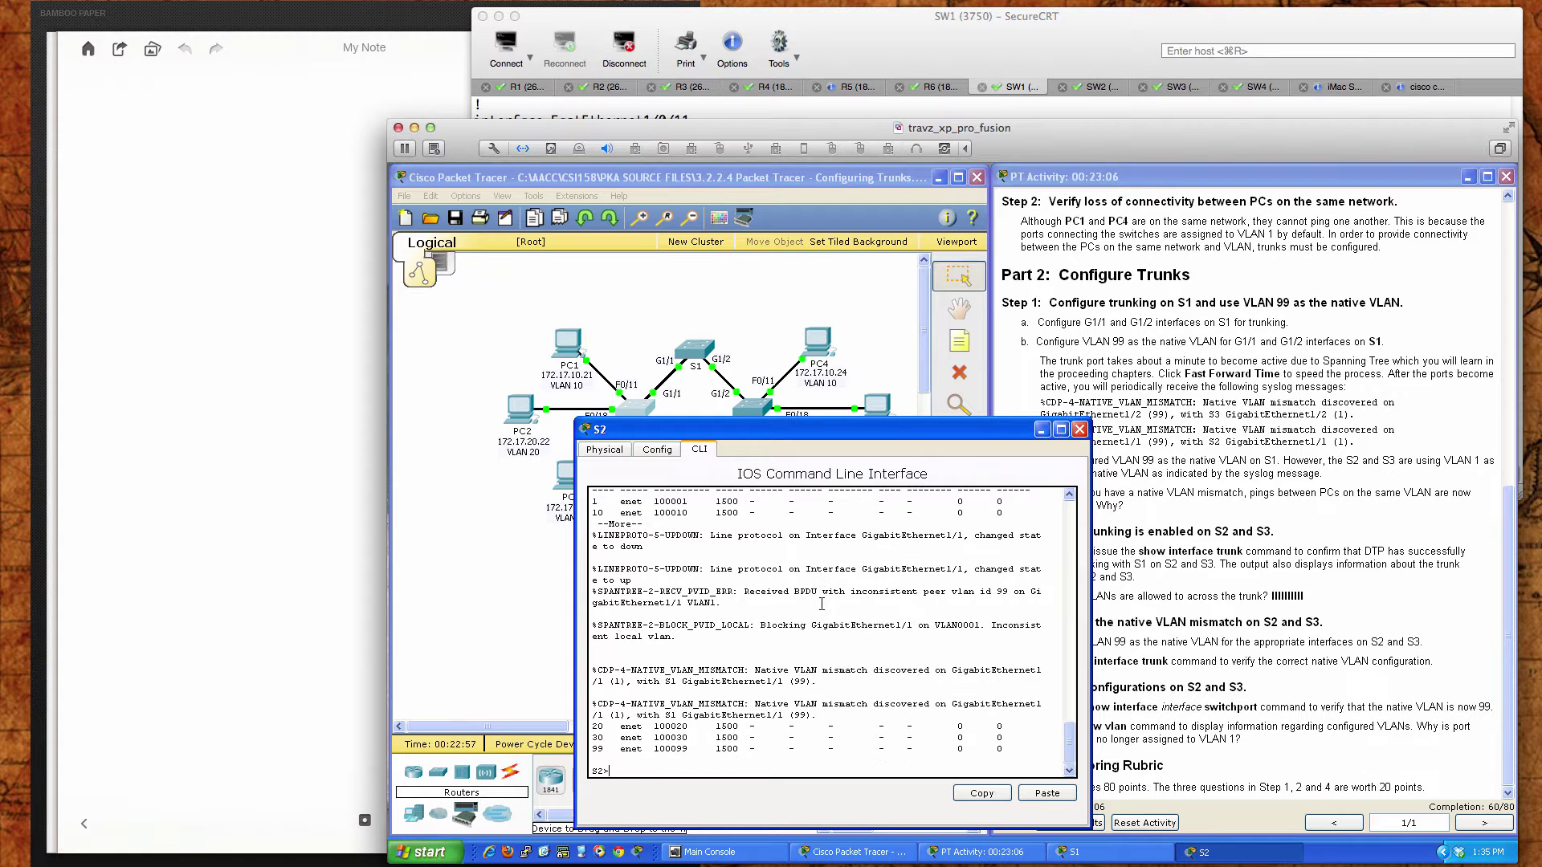
type("sh vlan")
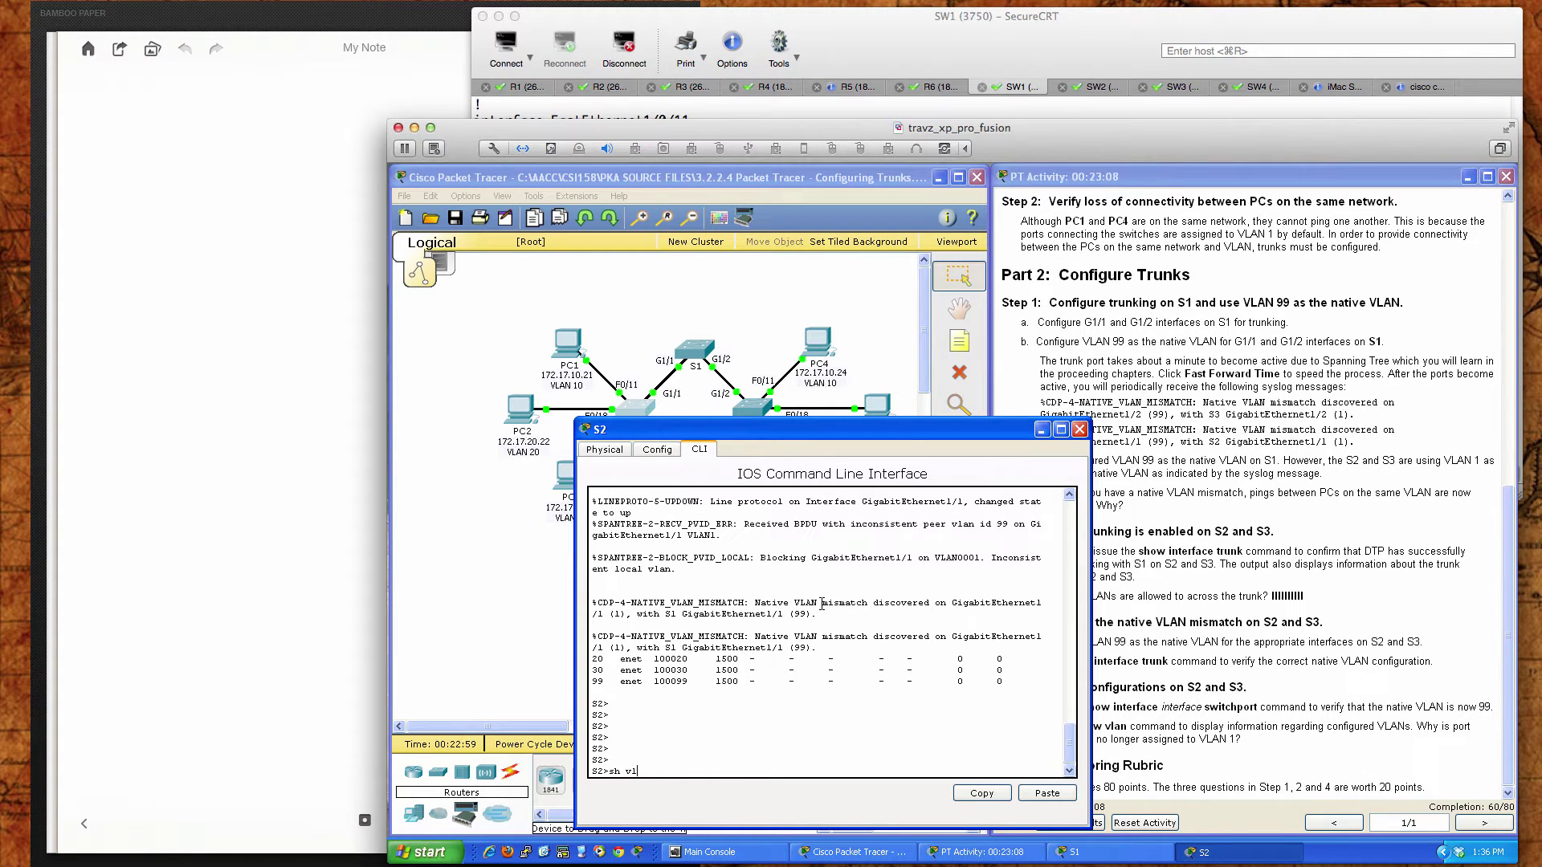
key("Return")
key("space")
key("Return")
key("Return")
key("Return")
key("Return")
Enter privileged mode on S2 and run 'sh ver', highlighting the C2960 model
type("en")
key("Return")
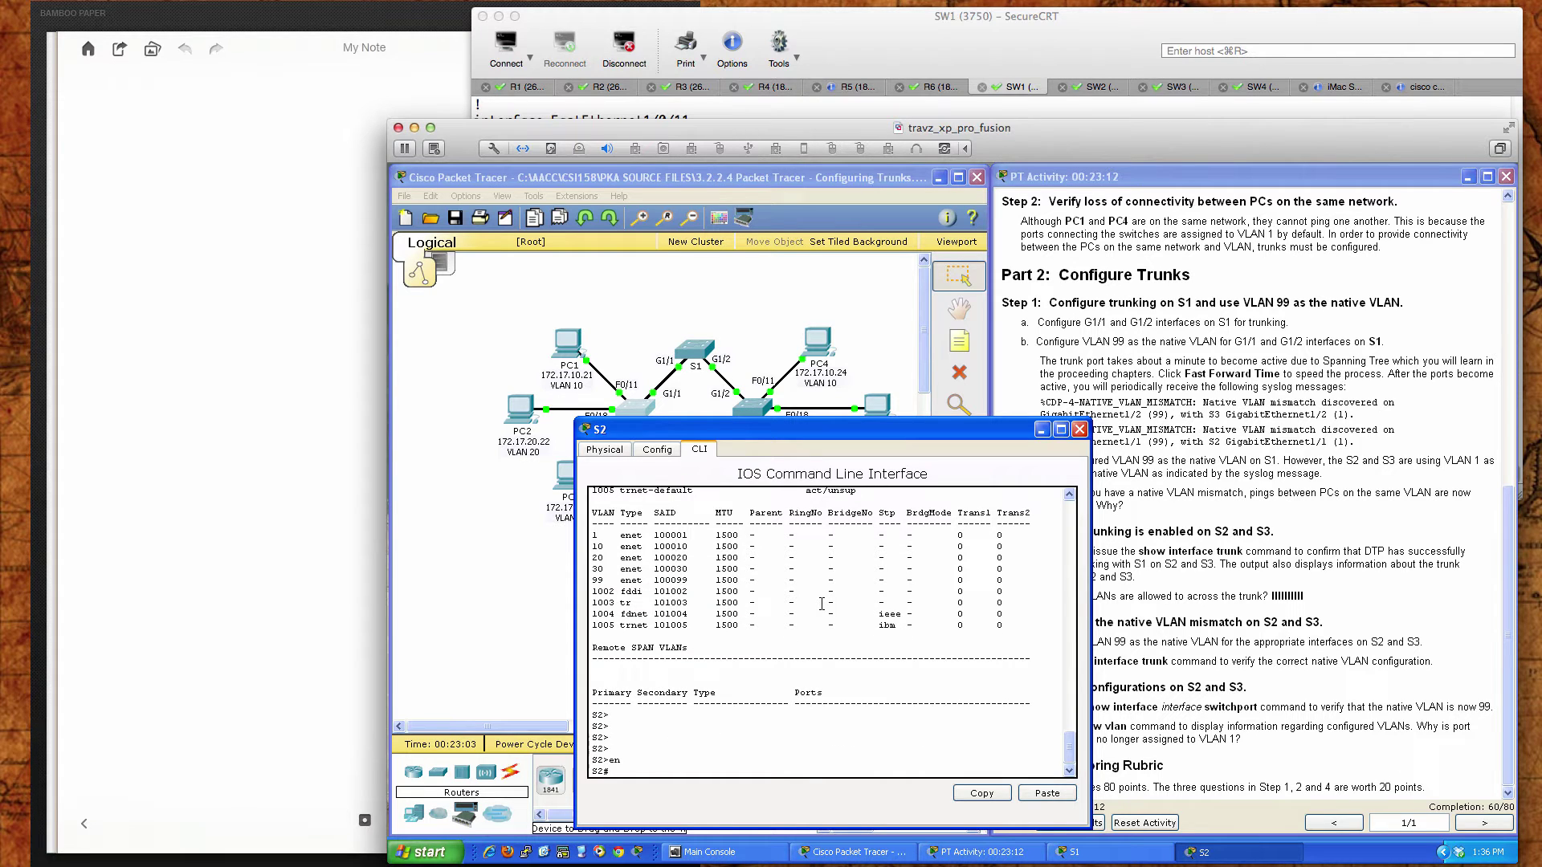
key("Return")
key("Return")
key("Return")
key("Return")
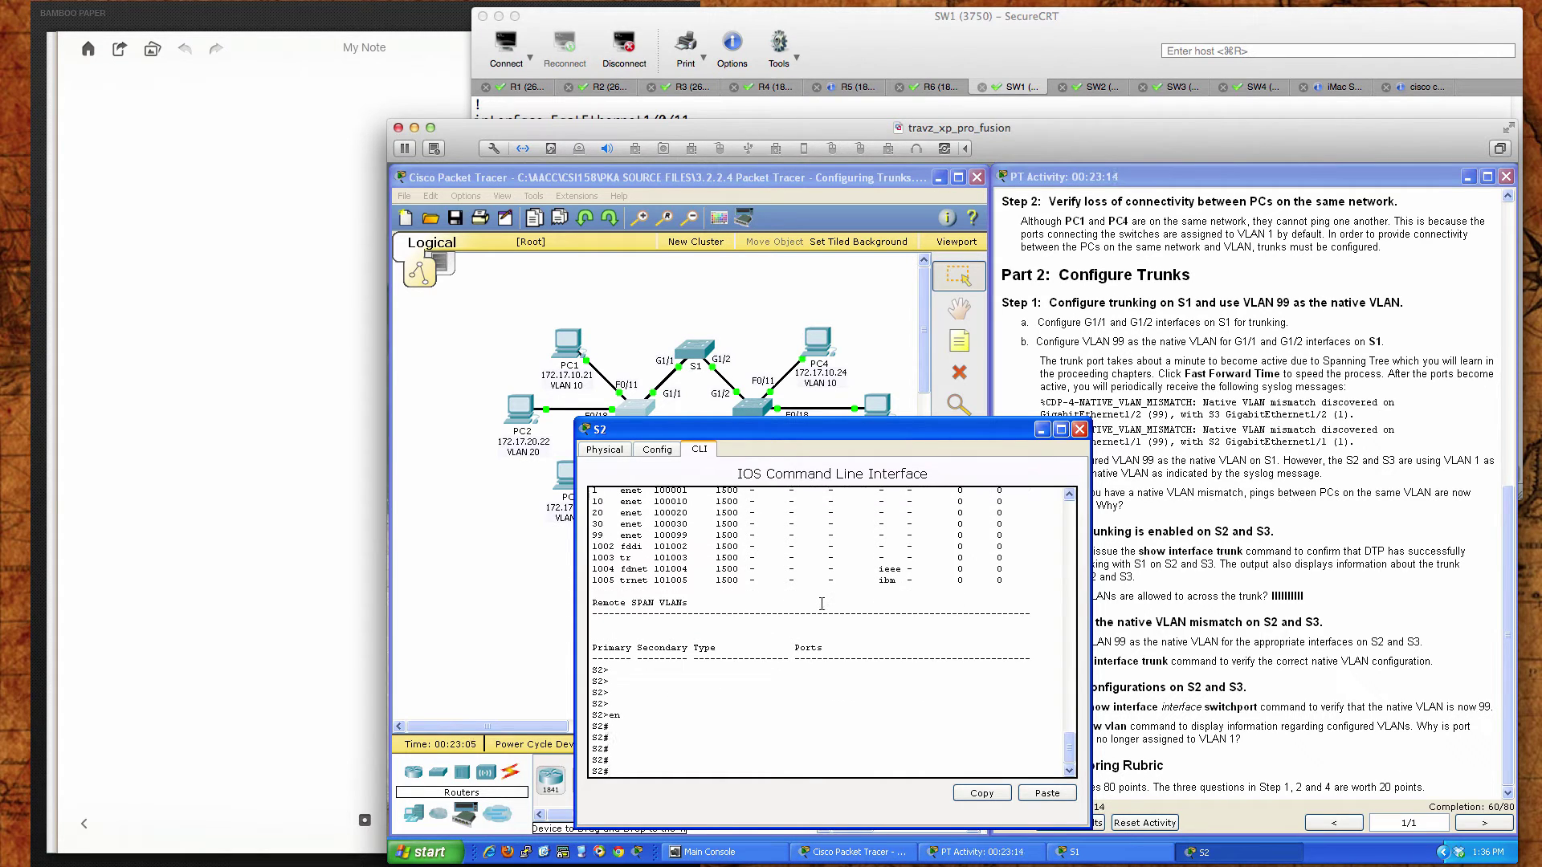
type("sh ver")
key("Return")
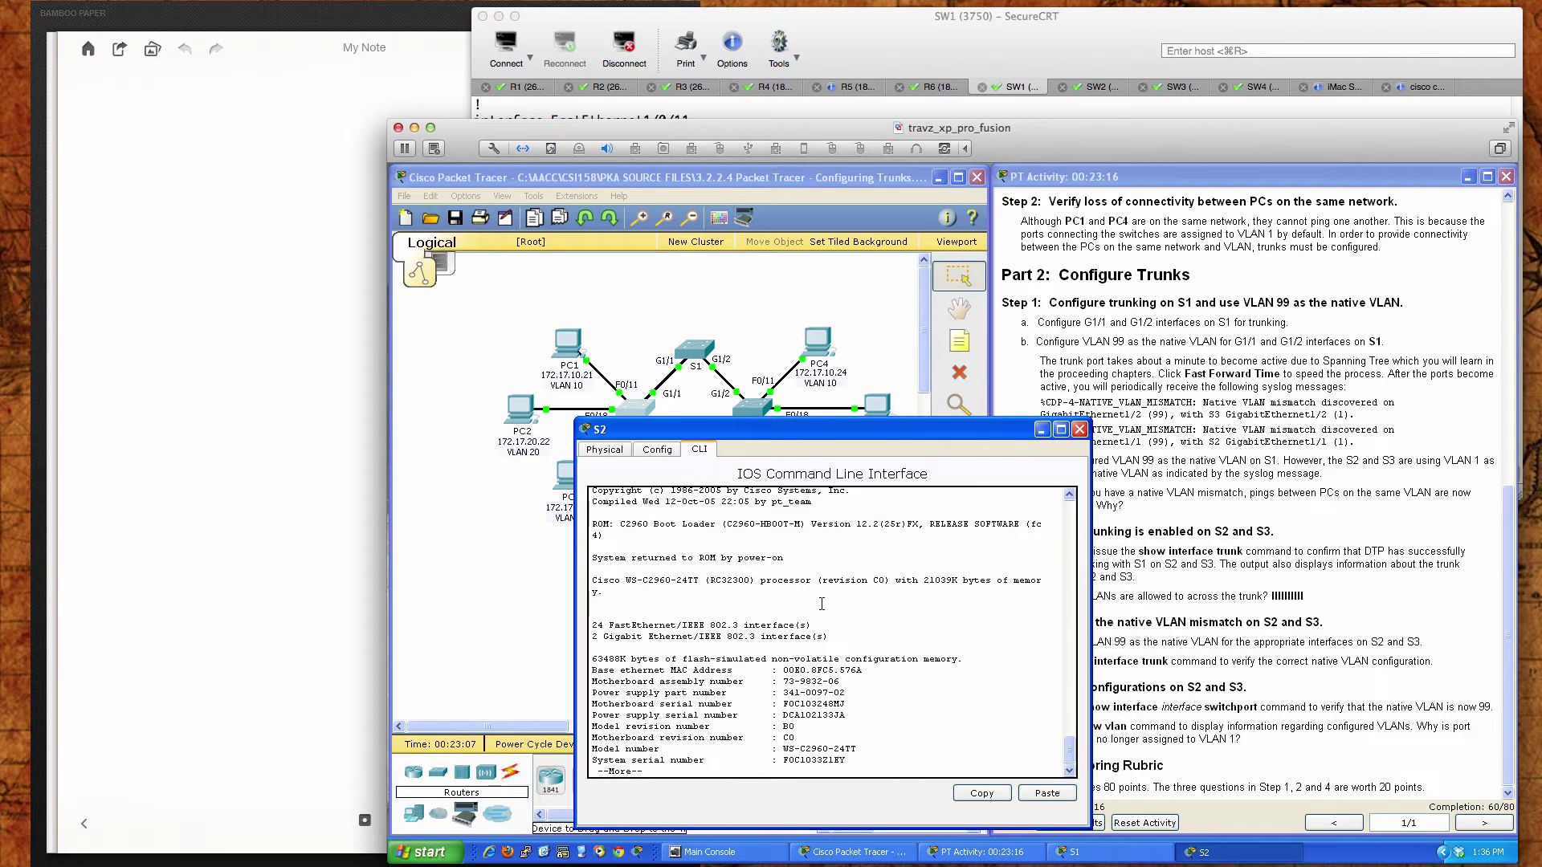
double_click(729, 524)
left_click(950, 708)
key("space")
Page through S2's running configuration, then run 'sh int trunk' showing native VLAN 1
type("sh run")
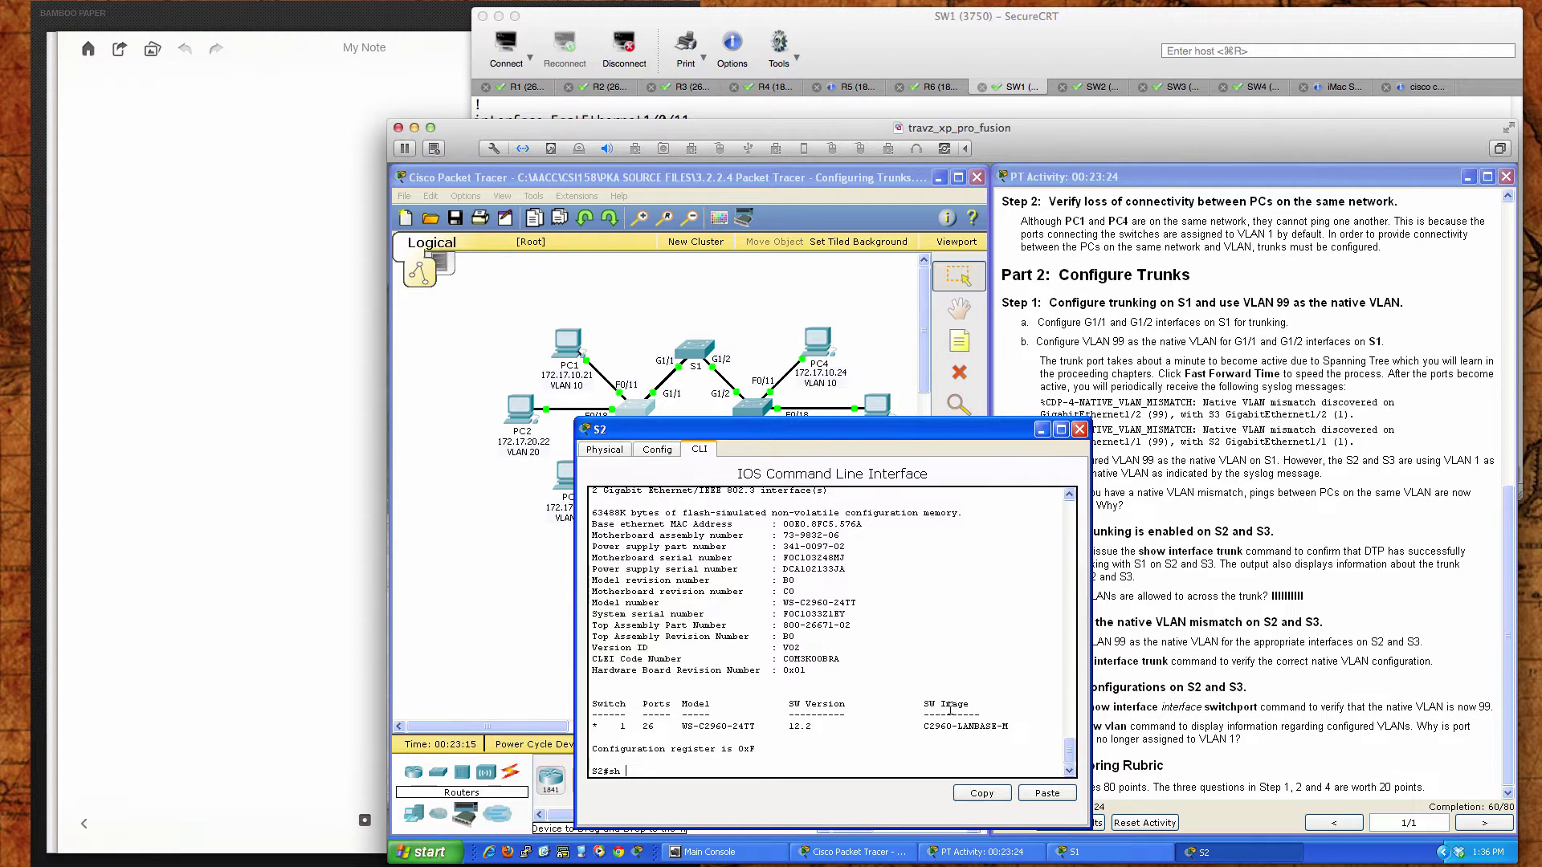
key("Return")
key("Return")
key("Return")
key("Return")
key("Return")
key("Return")
key("Return")
key("Return")
key("Return")
key("Return")
key("Return")
key("Return")
key("Return")
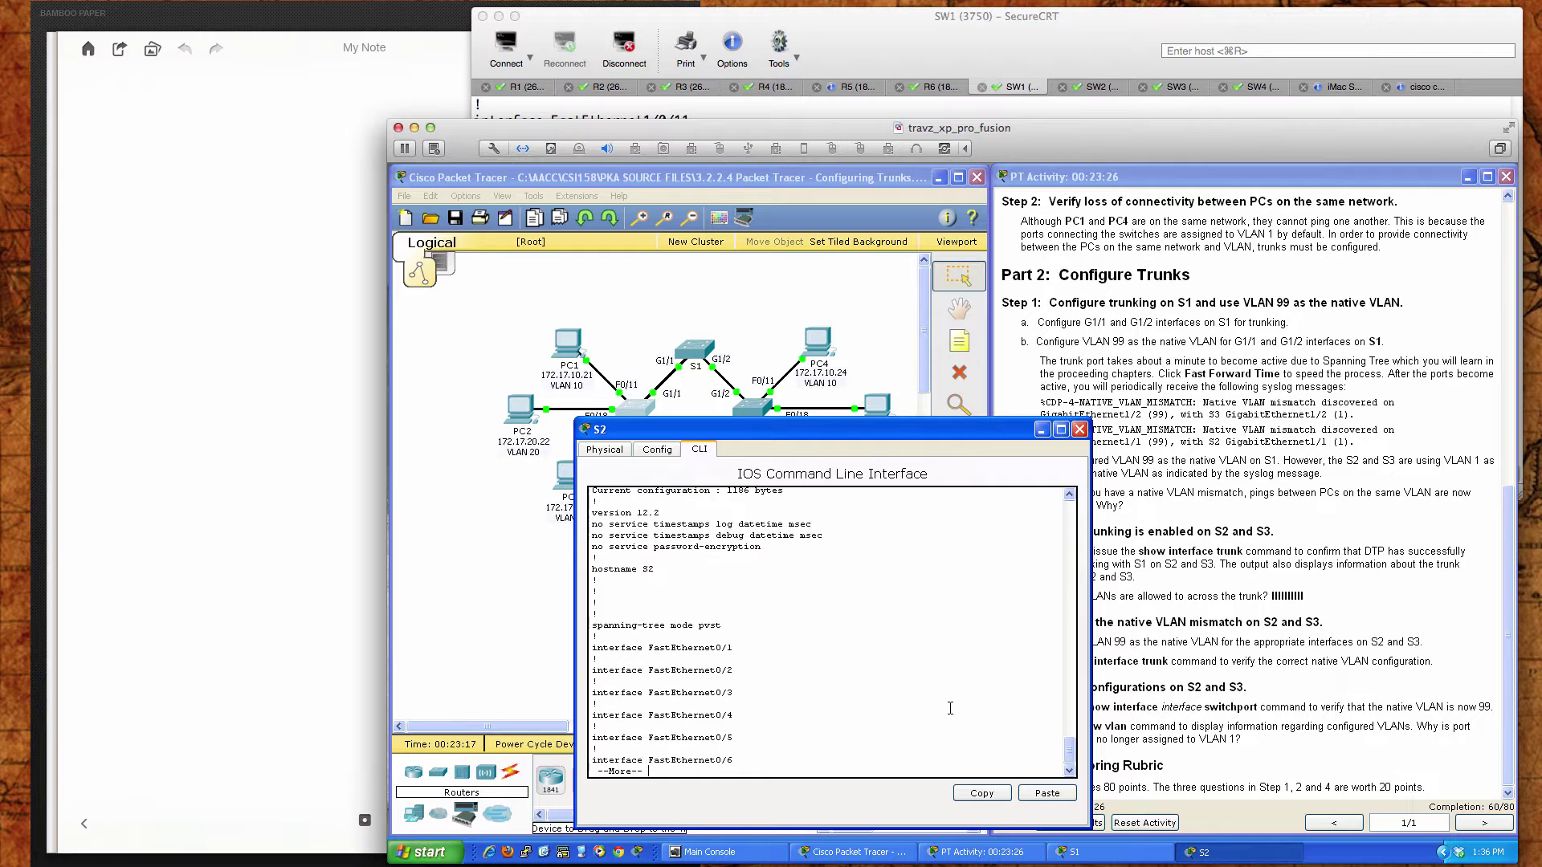
key("Return")
key("Return")
key("Return")
key("Return")
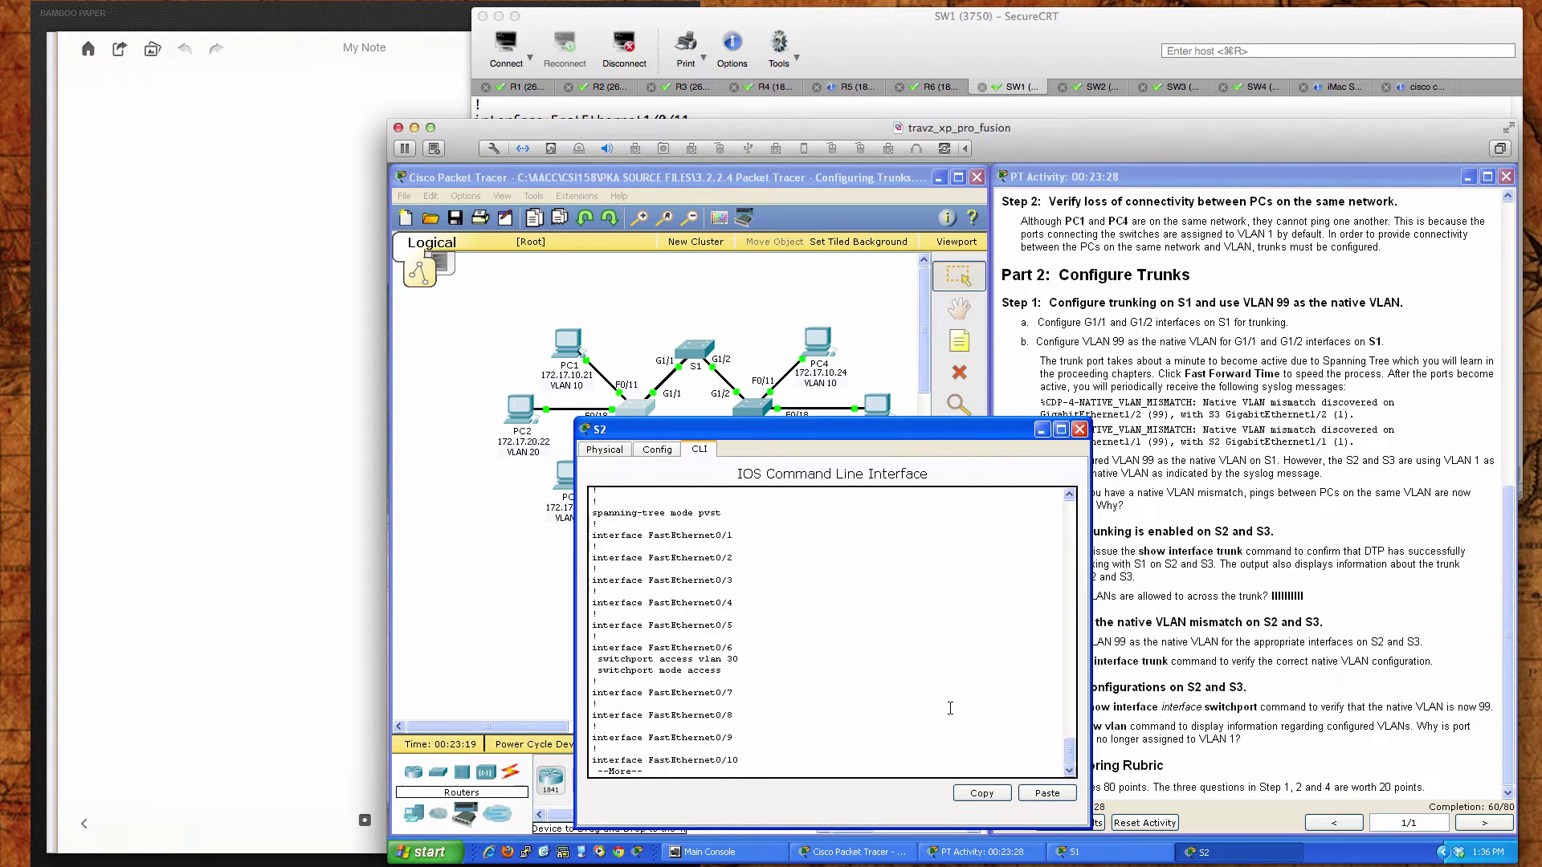
type("q")
type("sh int trunk")
key("Return")
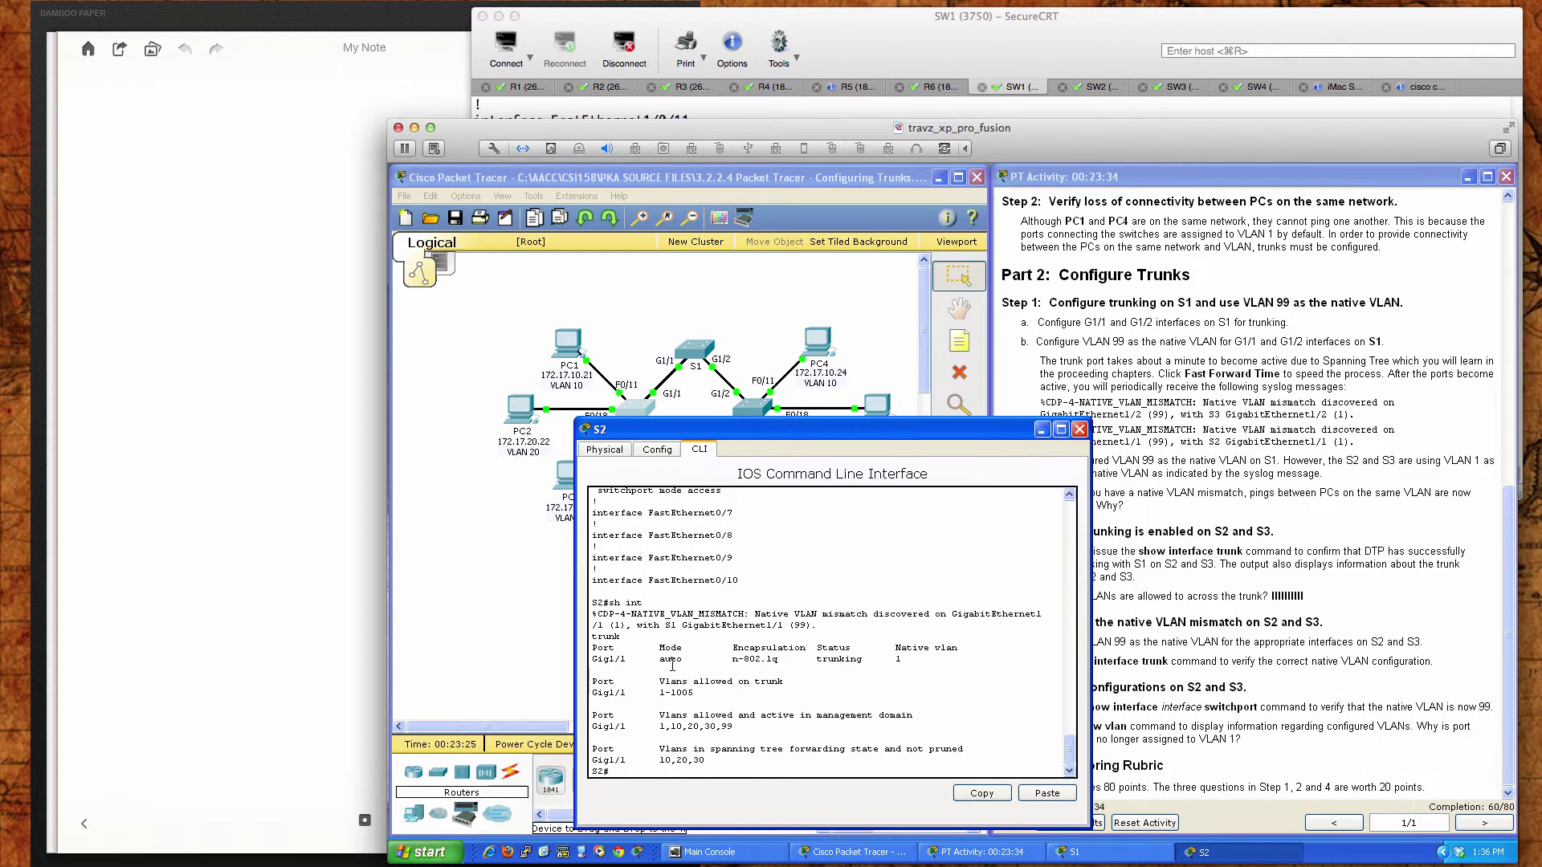
left_click_drag(592, 658, 873, 665)
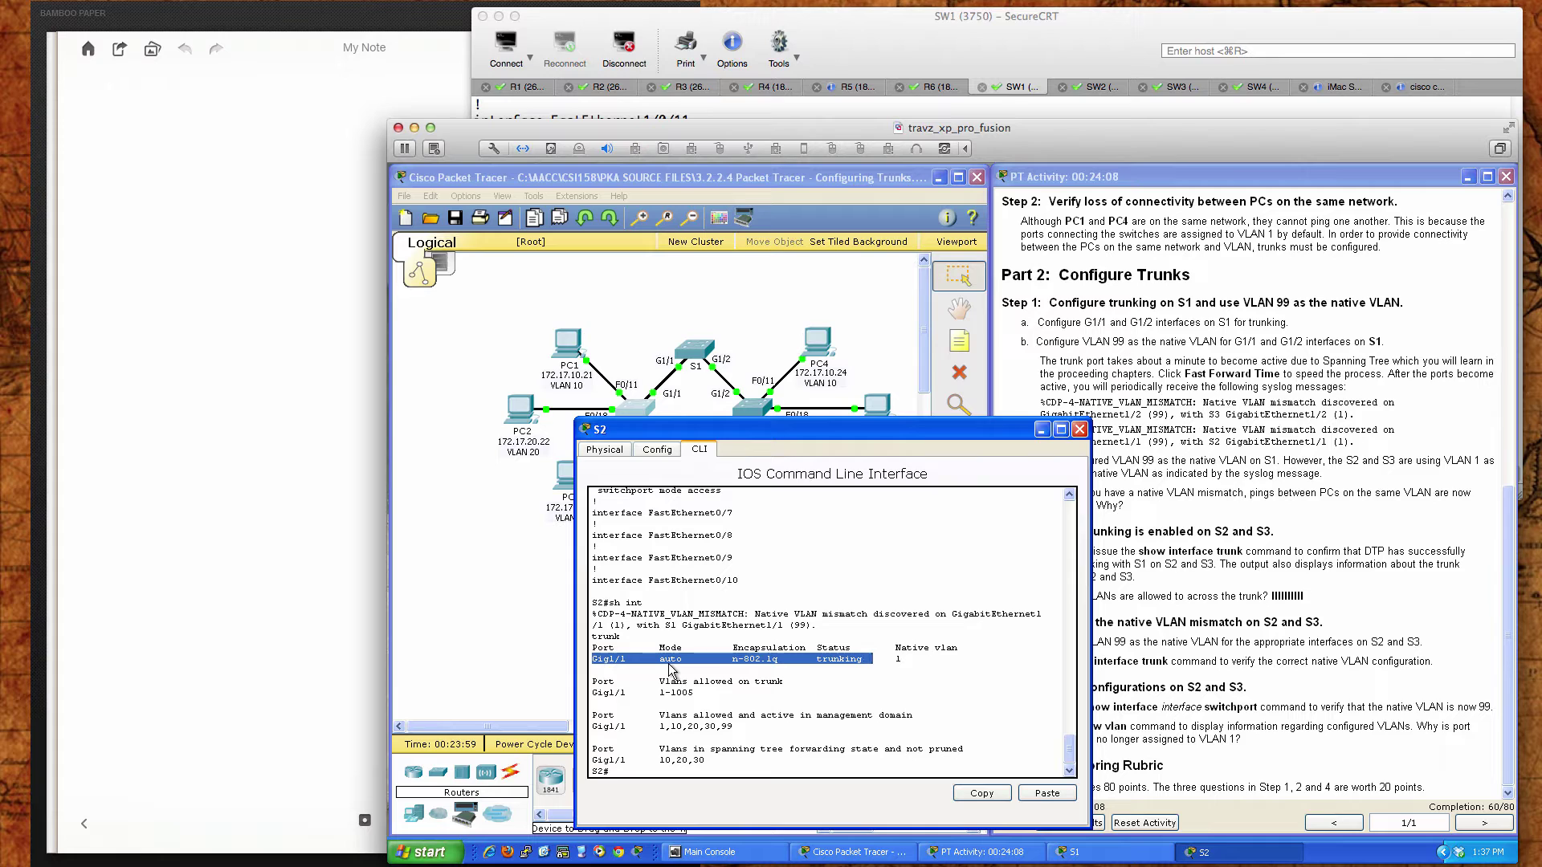
left_click(719, 665)
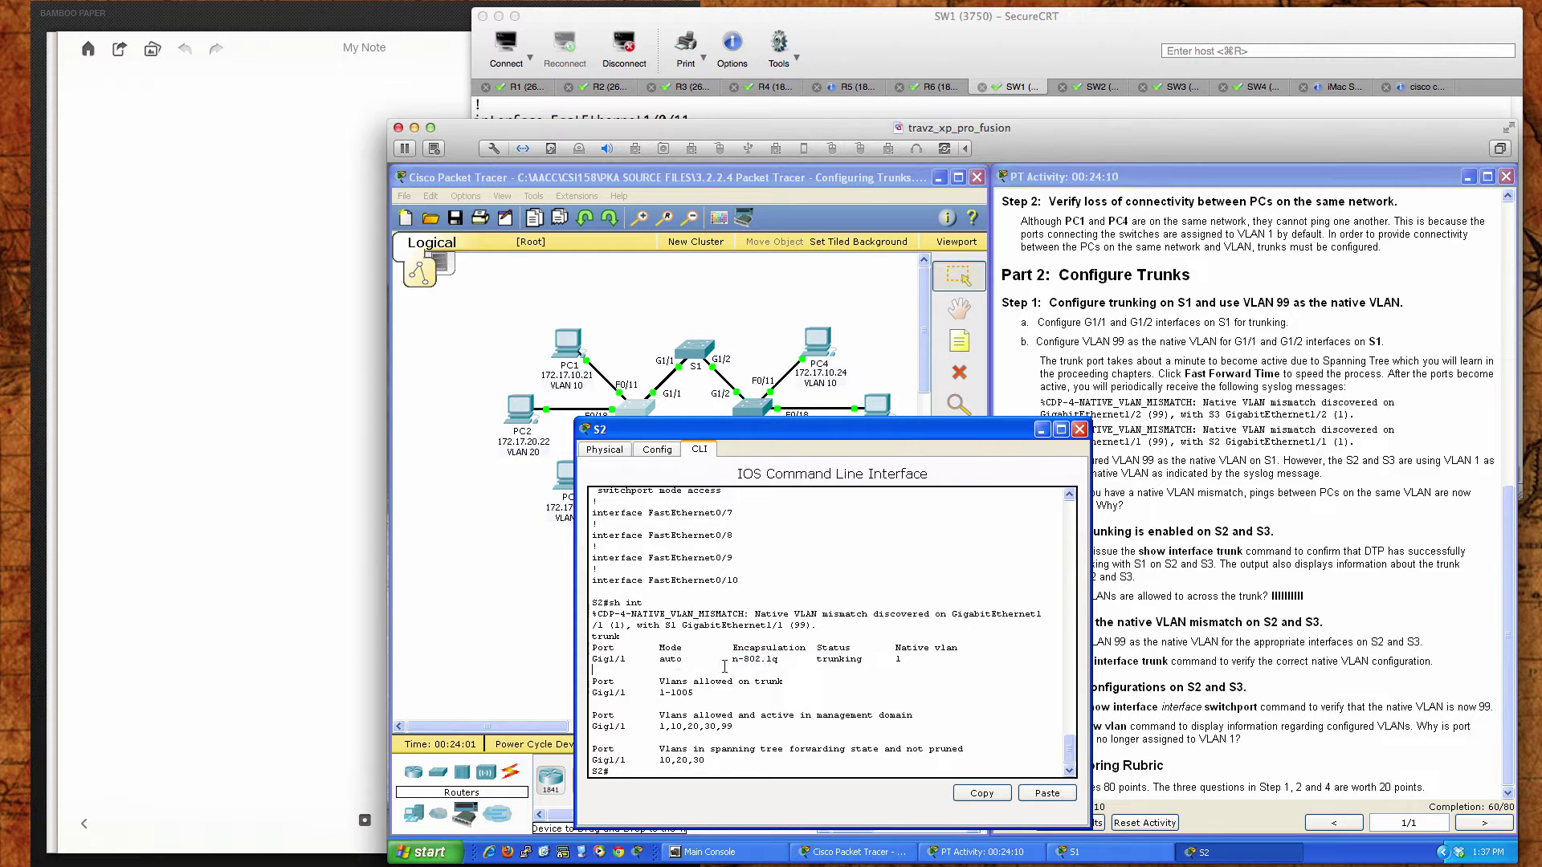
left_click_drag(732, 661, 737, 660)
double_click(897, 659)
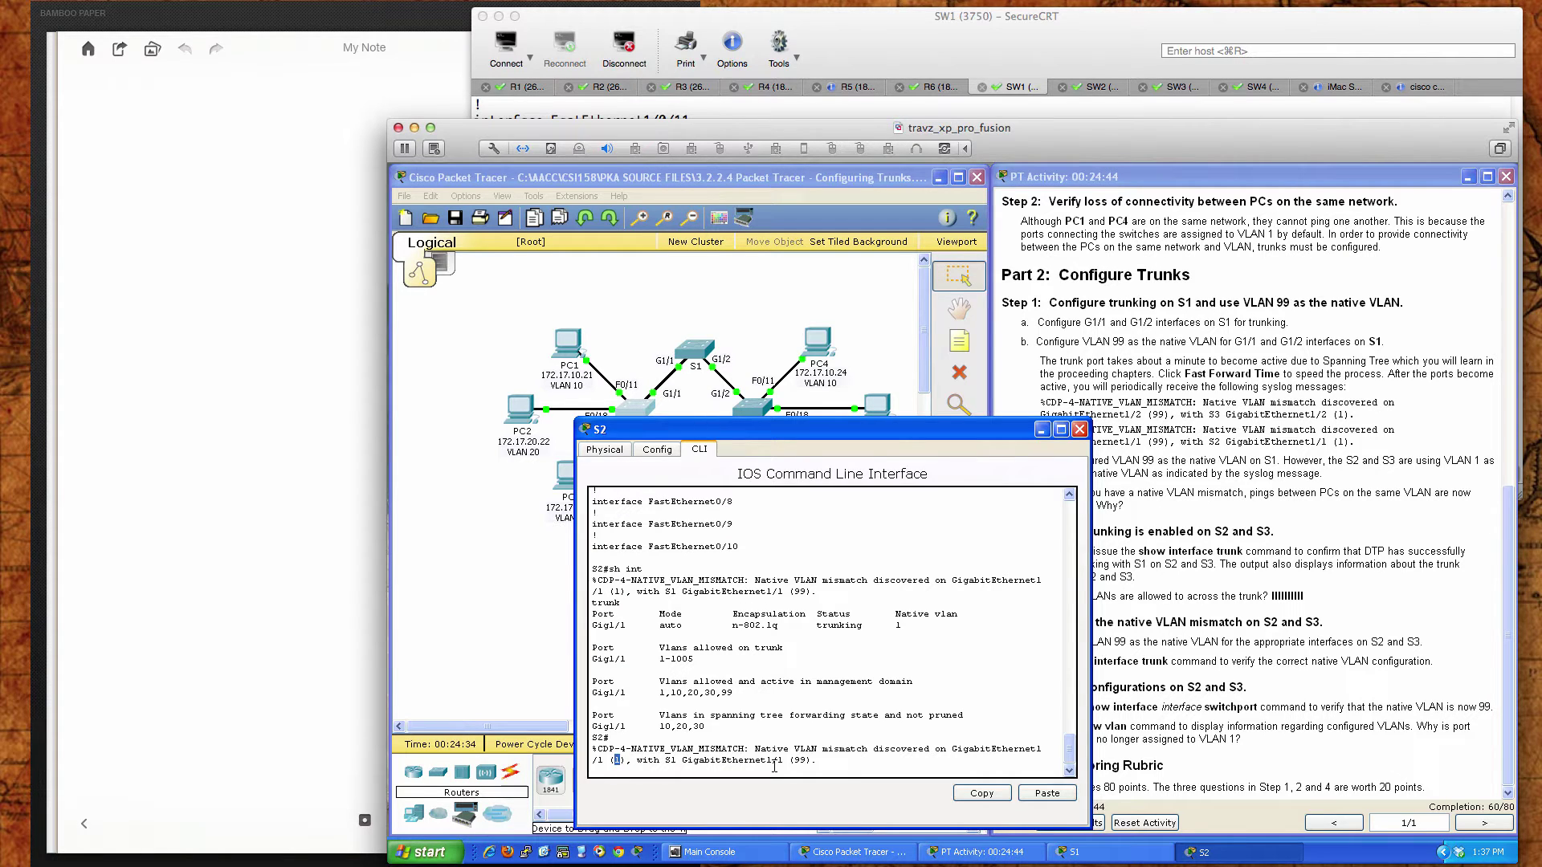
left_click_drag(794, 760, 807, 760)
left_click(857, 760)
left_click_drag(948, 432, 859, 436)
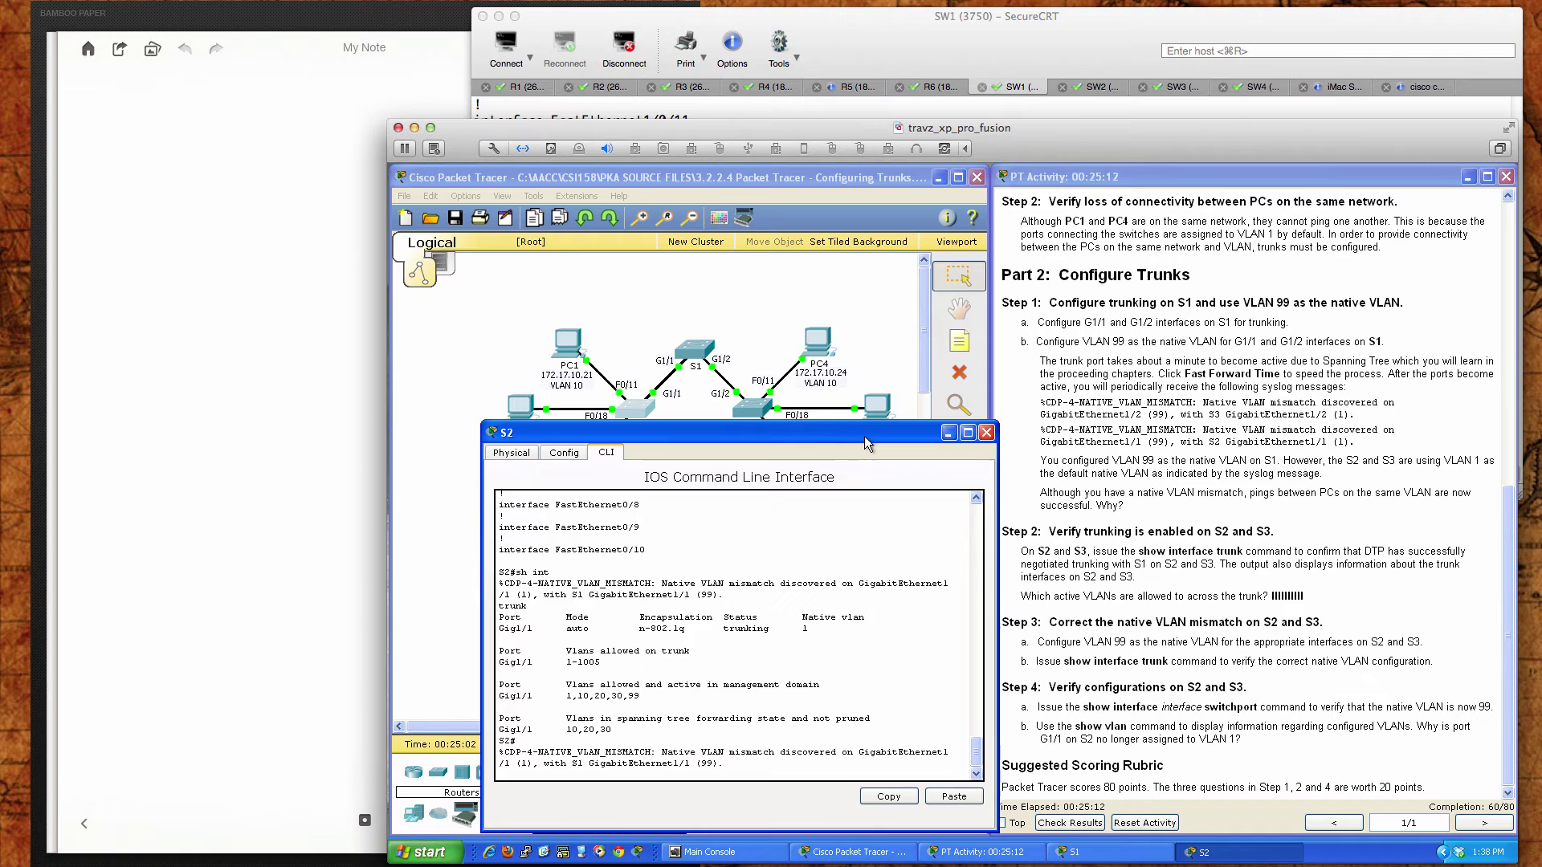
left_click_drag(865, 436, 847, 436)
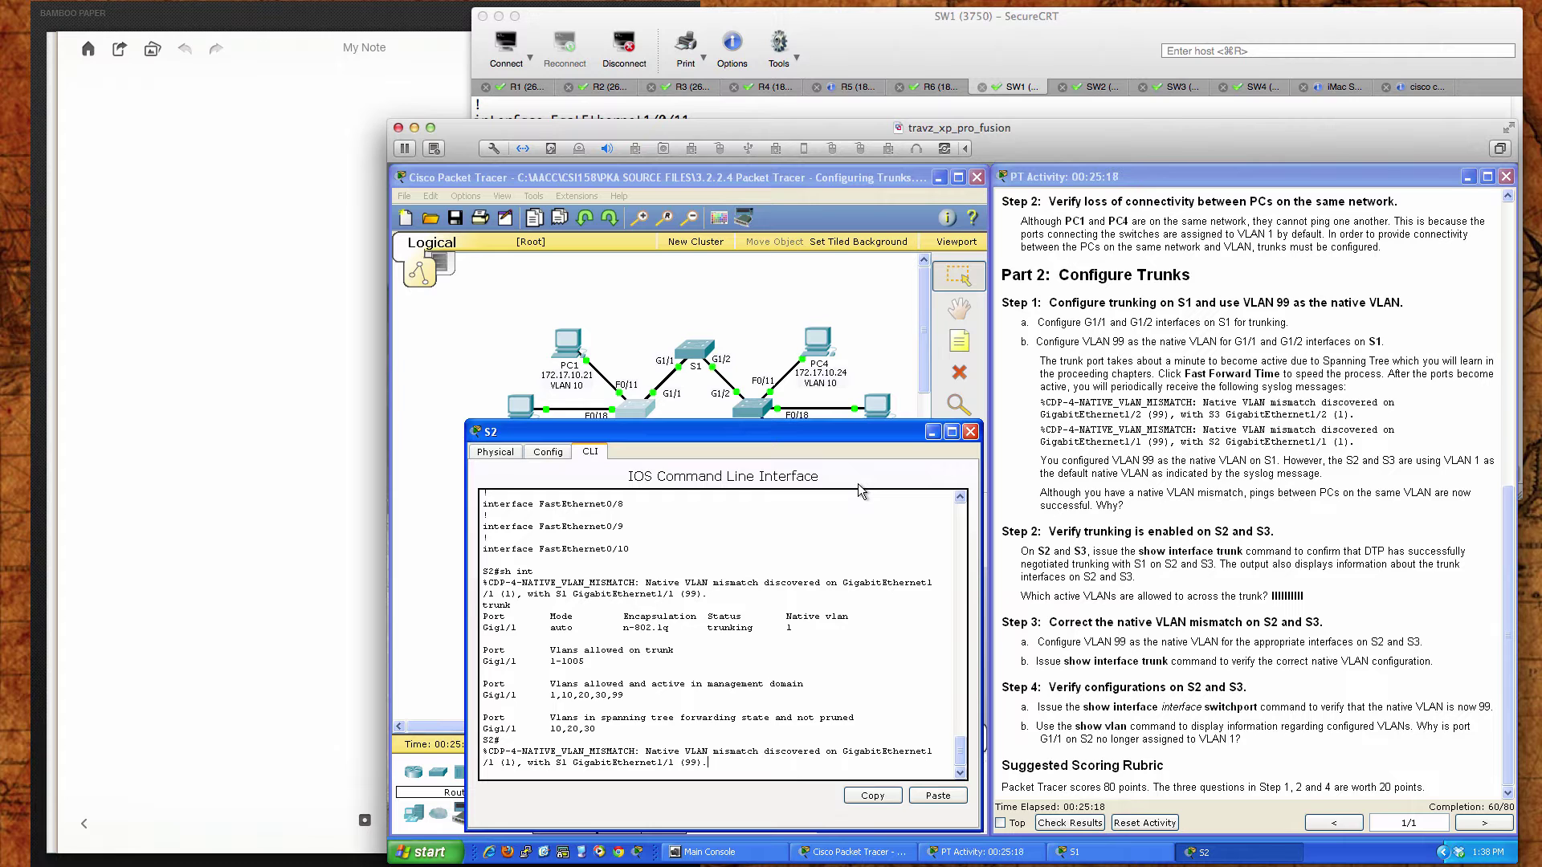
In SecureCRT's SW4 session, leave configuration mode and run 'sh ver', highlighting the C3550 model
left_click(1049, 37)
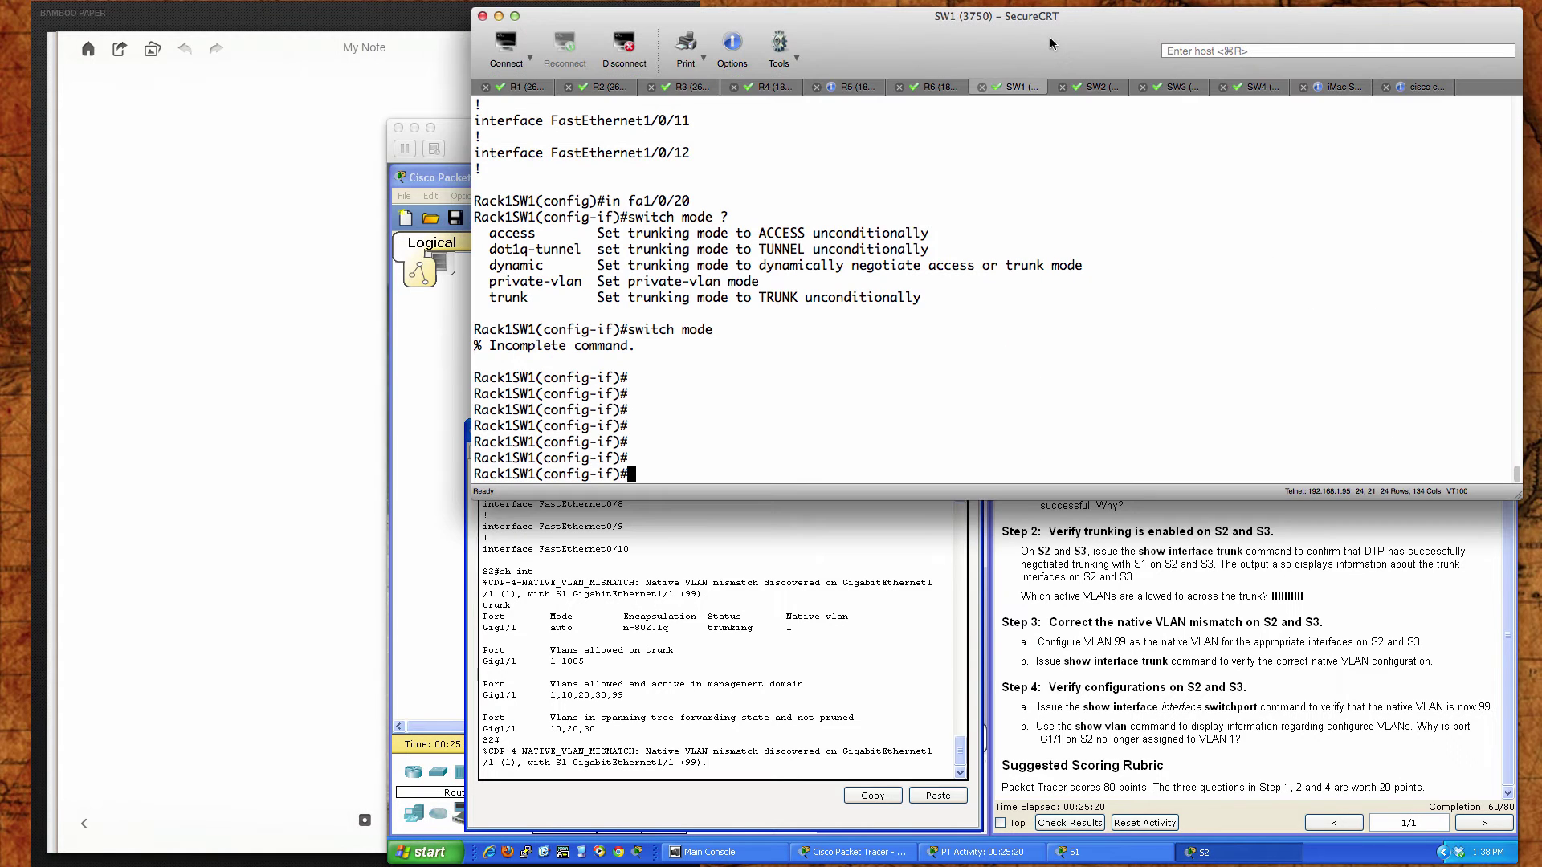
left_click(1250, 88)
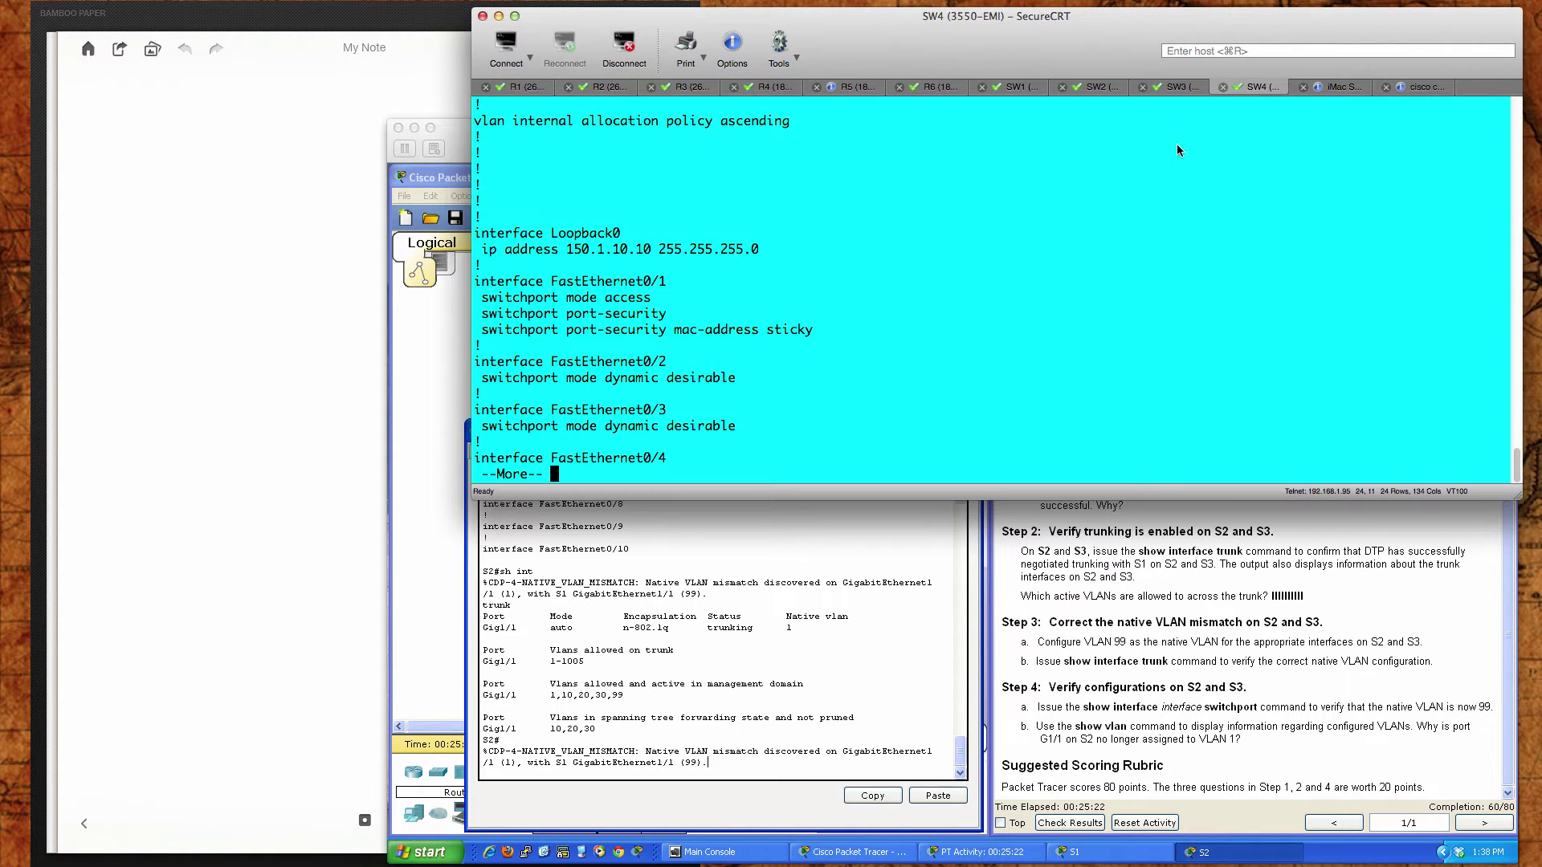
type("qsh")
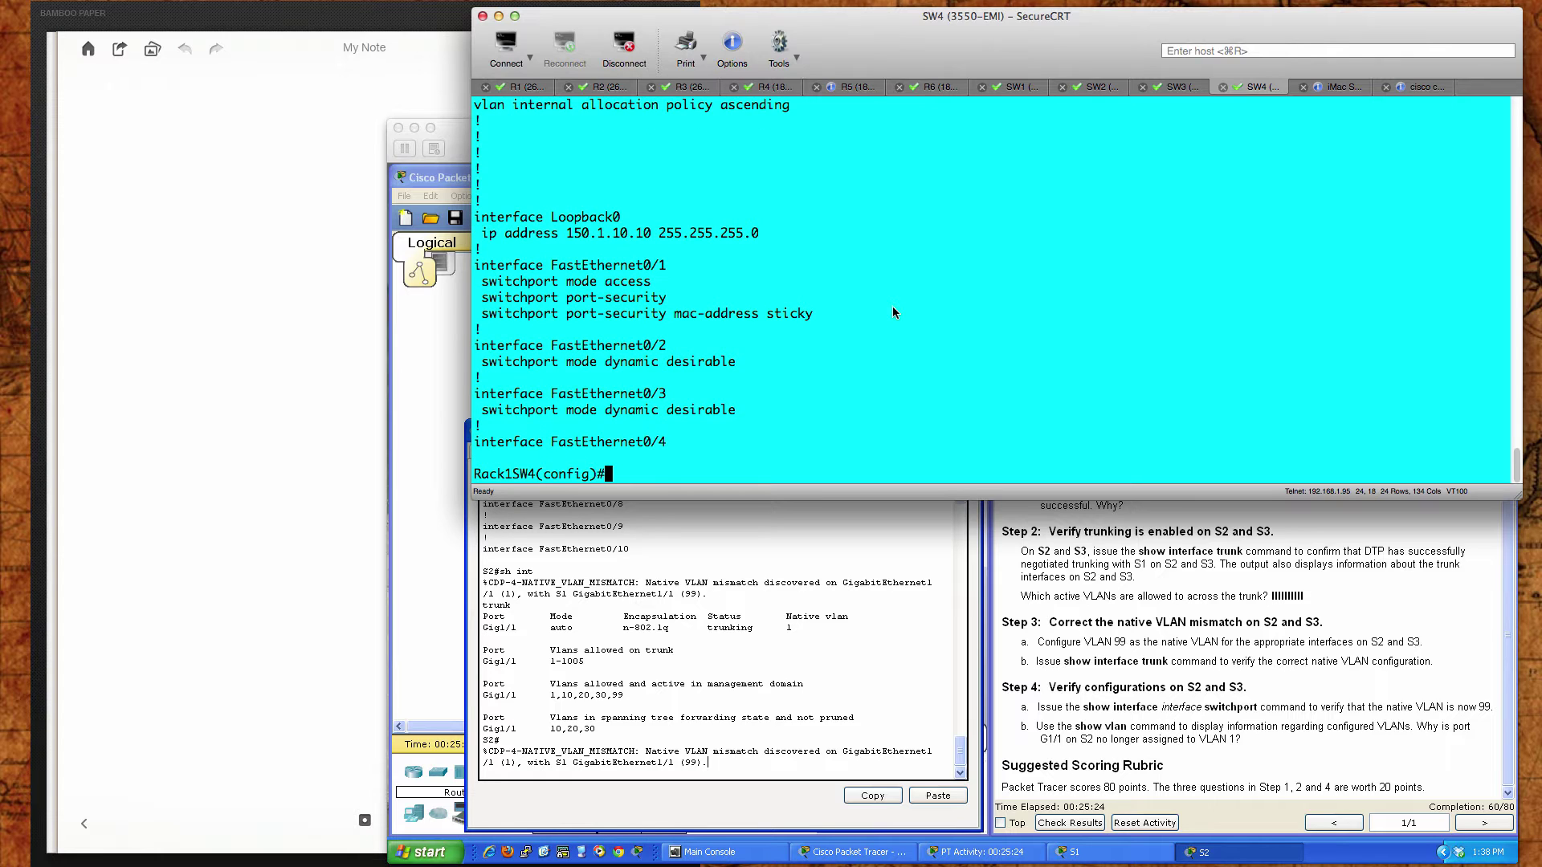
key("BackSpace")
key("BackSpace")
type("end")
key("Return")
key("Return")
key("Return")
type("sh ver")
key("Return")
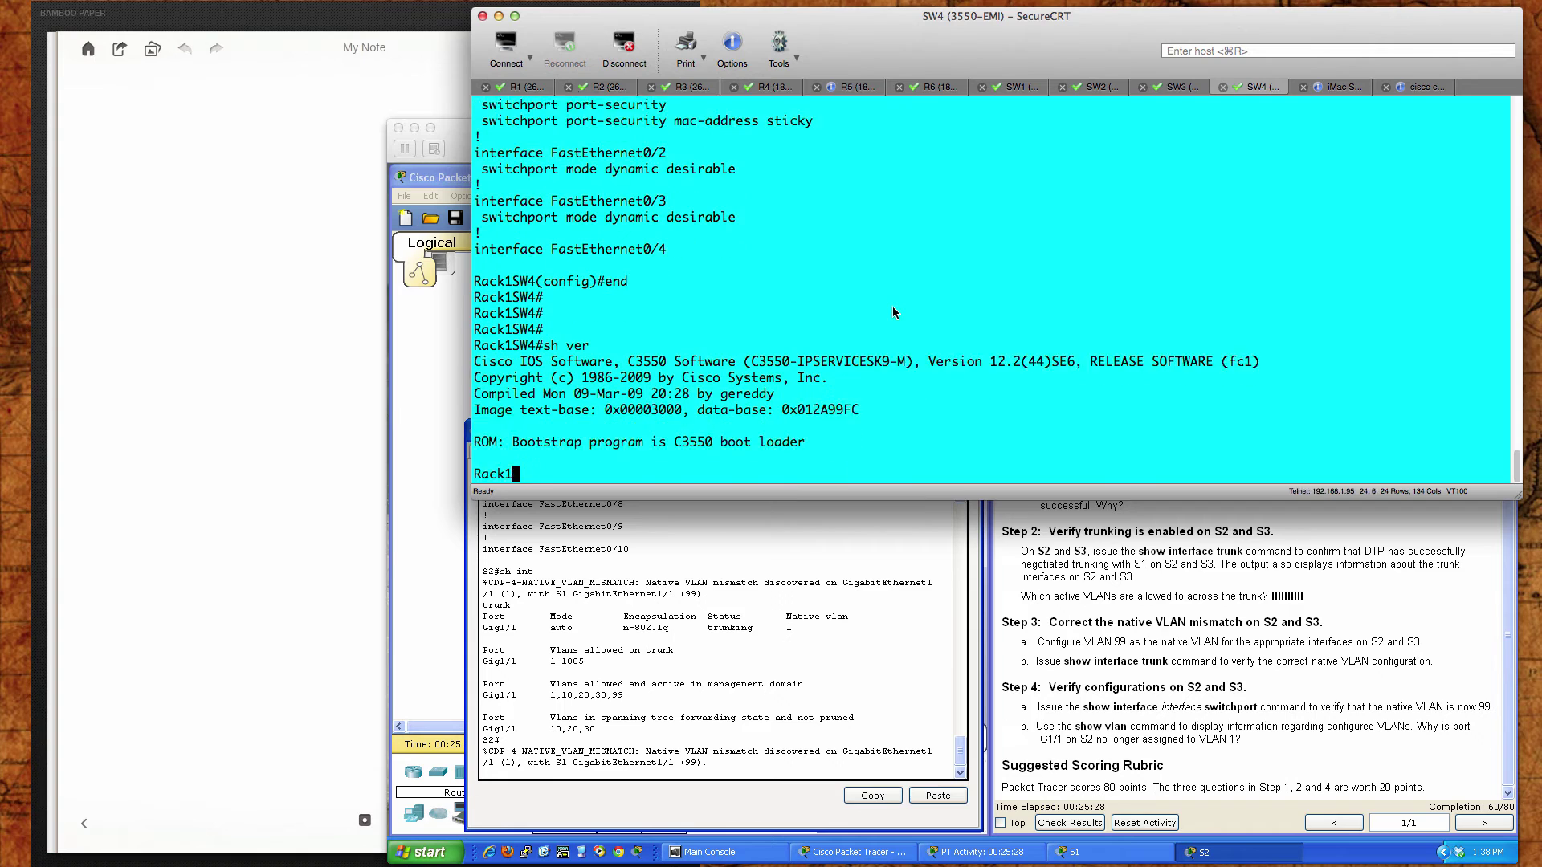
left_click(753, 107)
left_click_drag(753, 110, 786, 112)
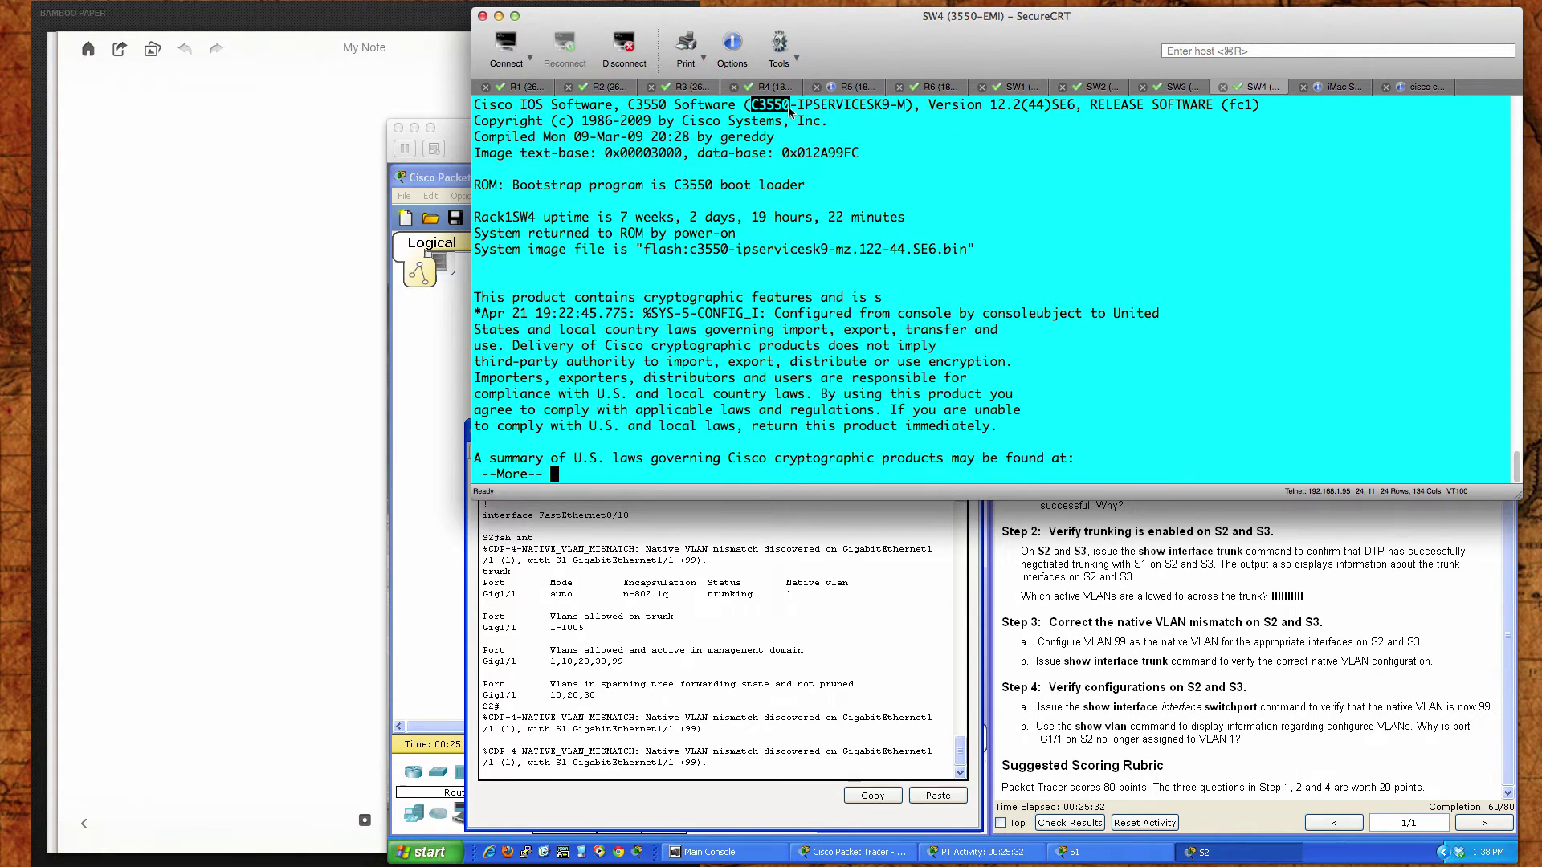
left_click(1210, 313)
Show SW4's running config, highlight Fa0/12's dynamic desirable setting, and return to S2's console
type("qsh run")
key("Return")
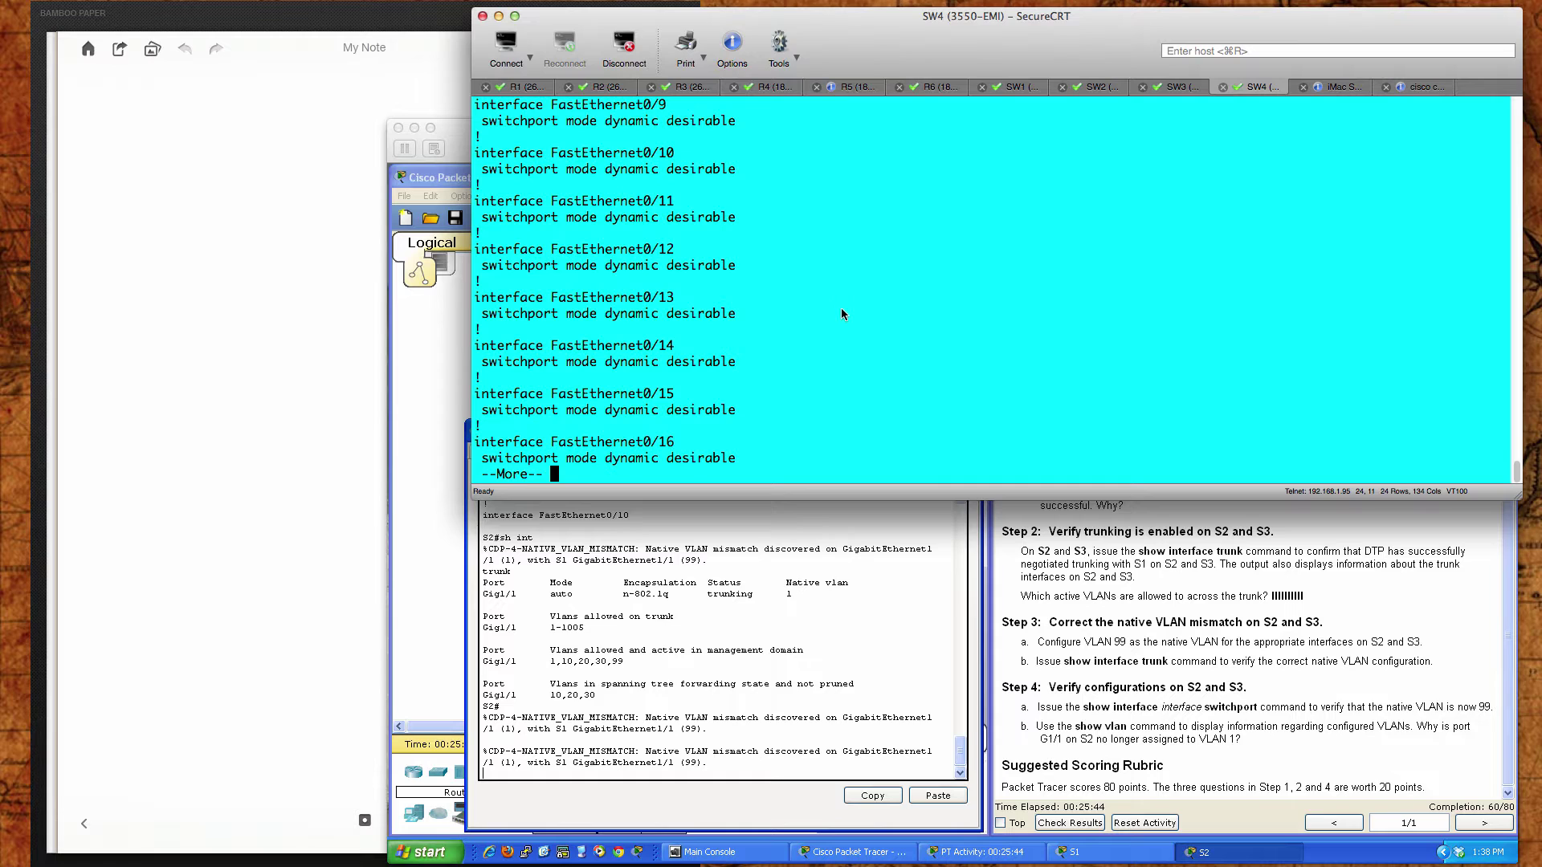
left_click_drag(481, 272, 734, 267)
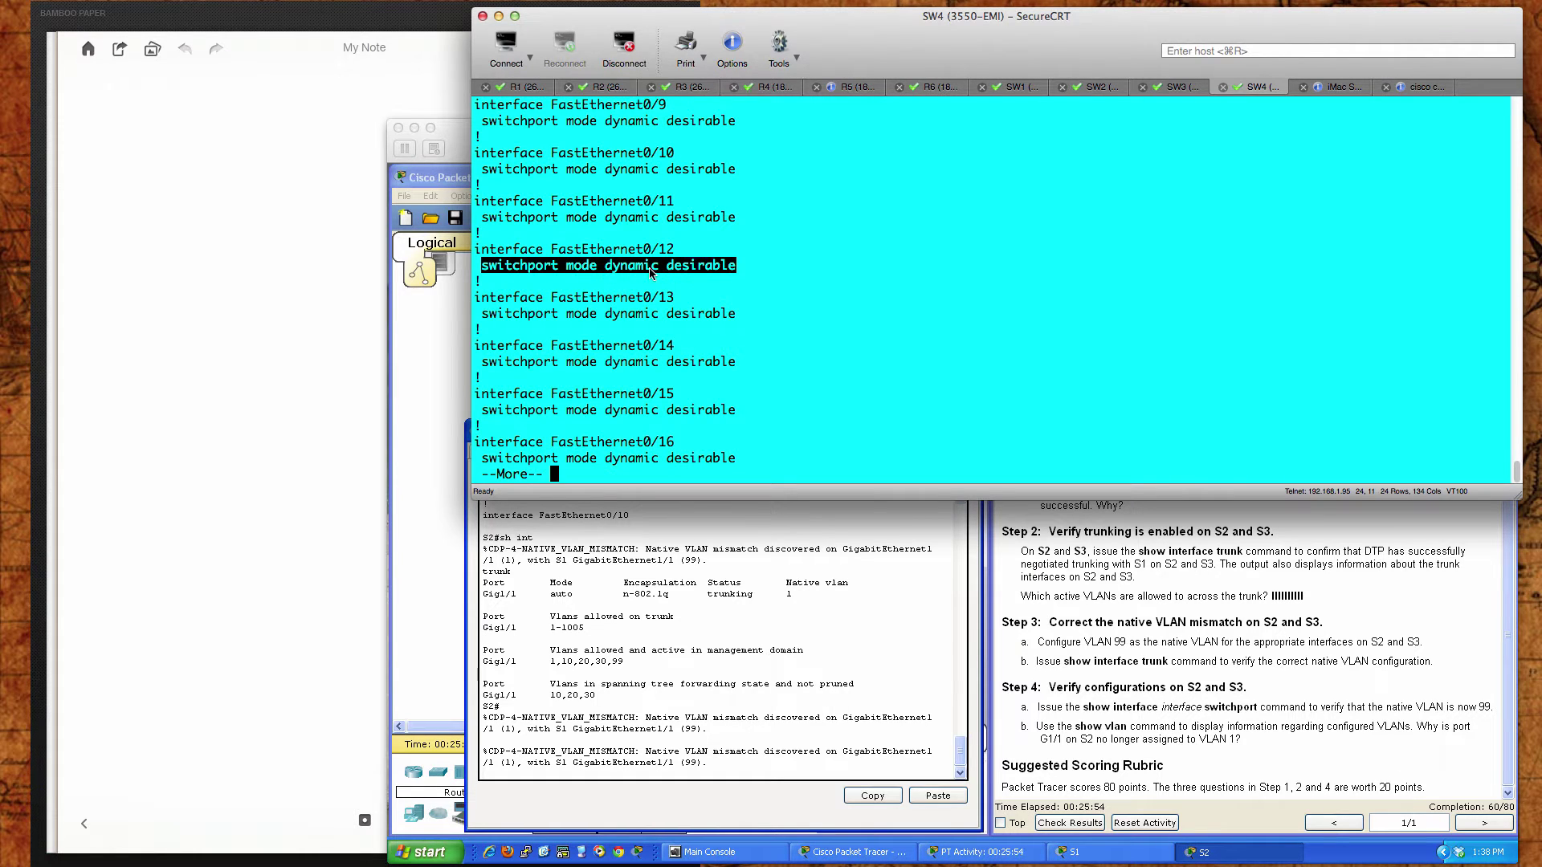
left_click(771, 676)
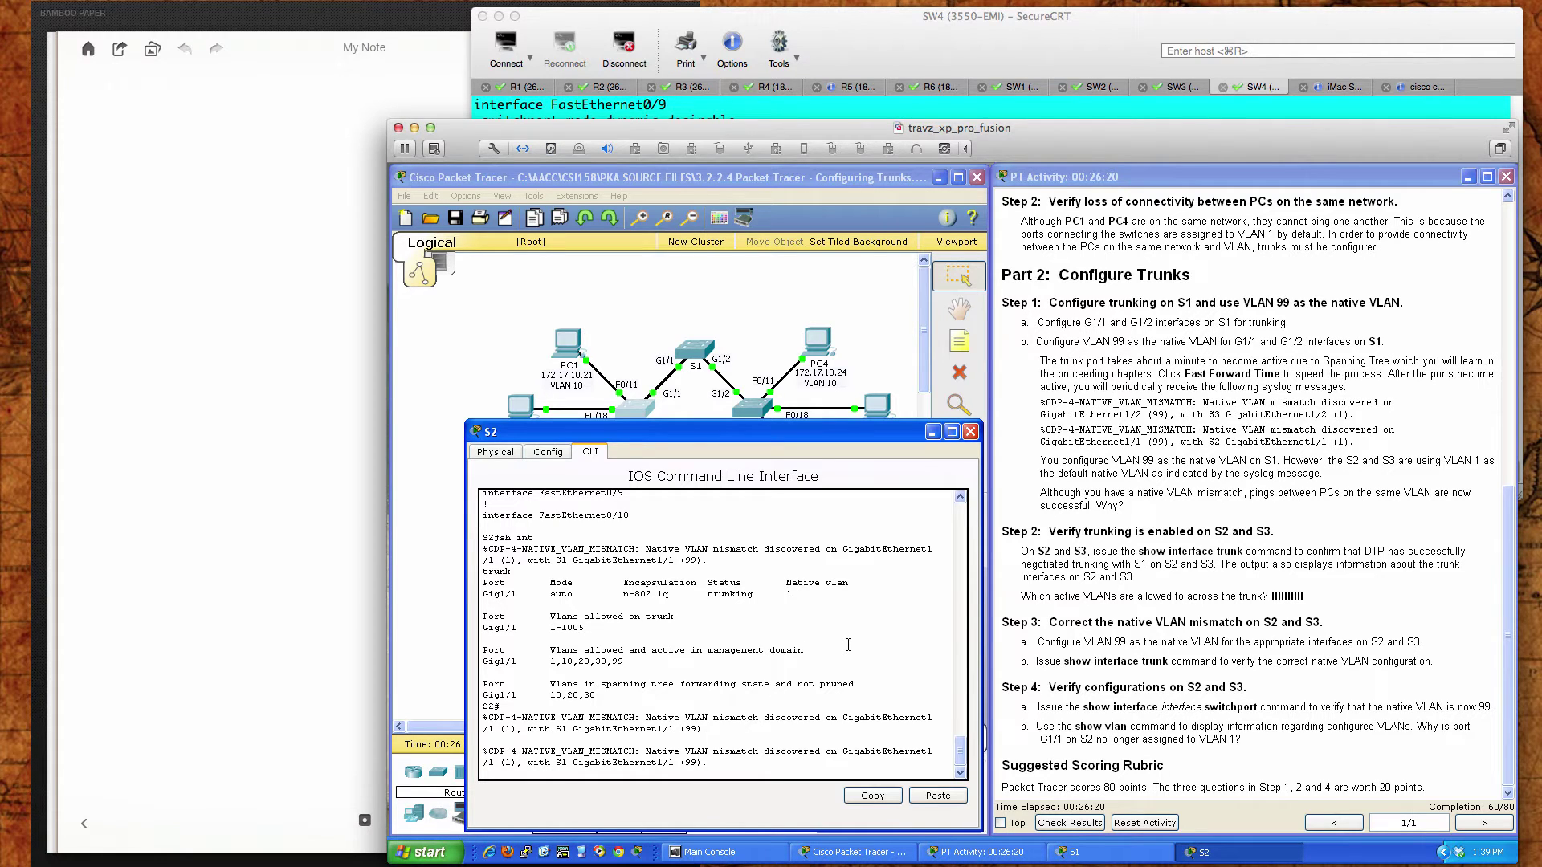
Check S2's current trunk status with sh int trunk
key("Return")
key("Return")
key("Return")
key("Return")
key("Return")
key("Return")
type("sh int trunk")
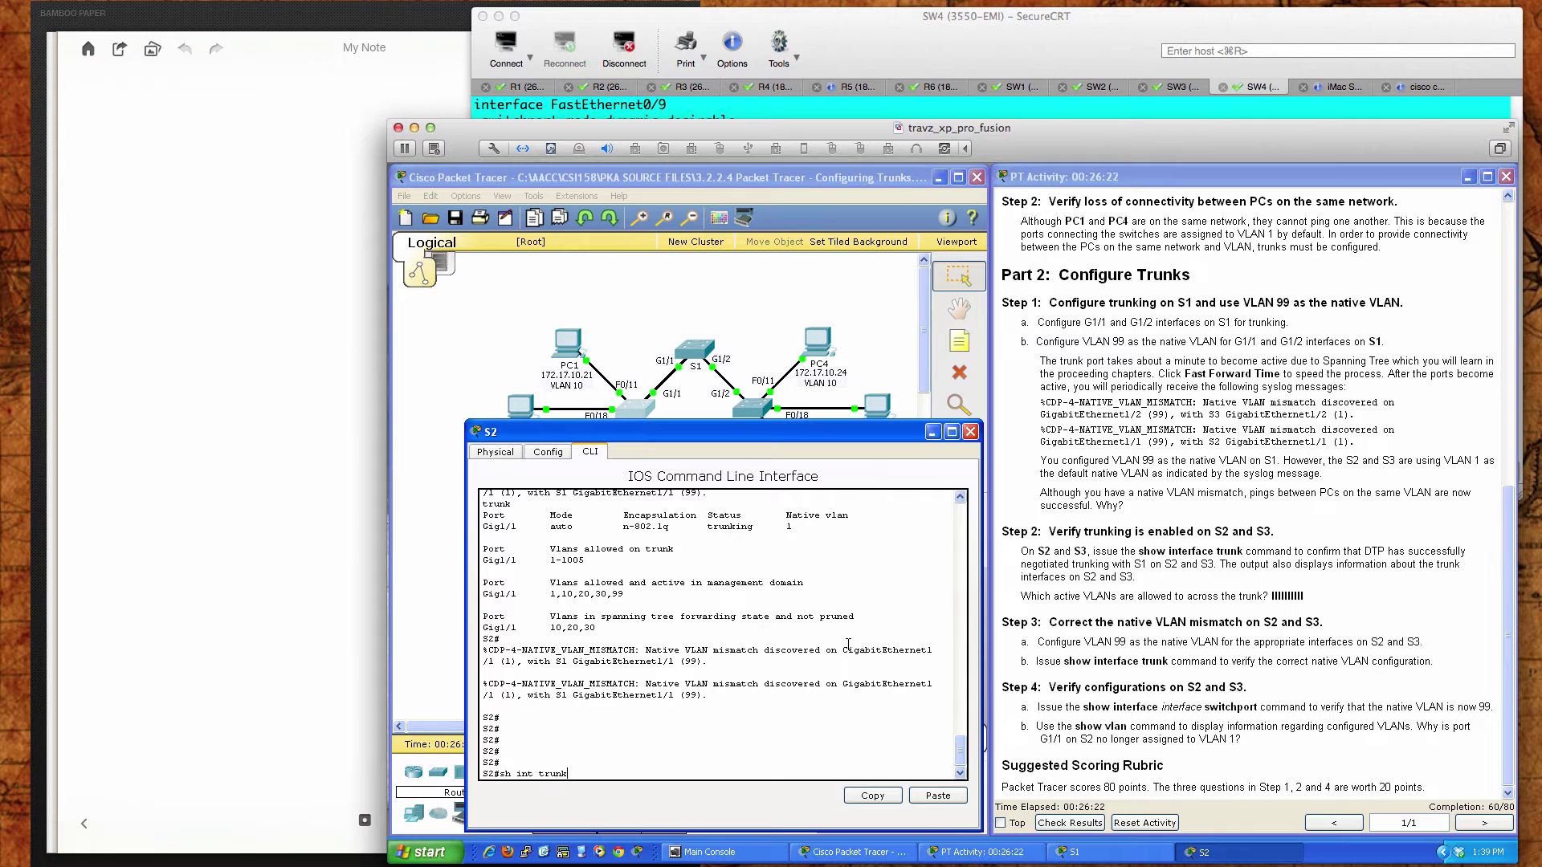
key("Return")
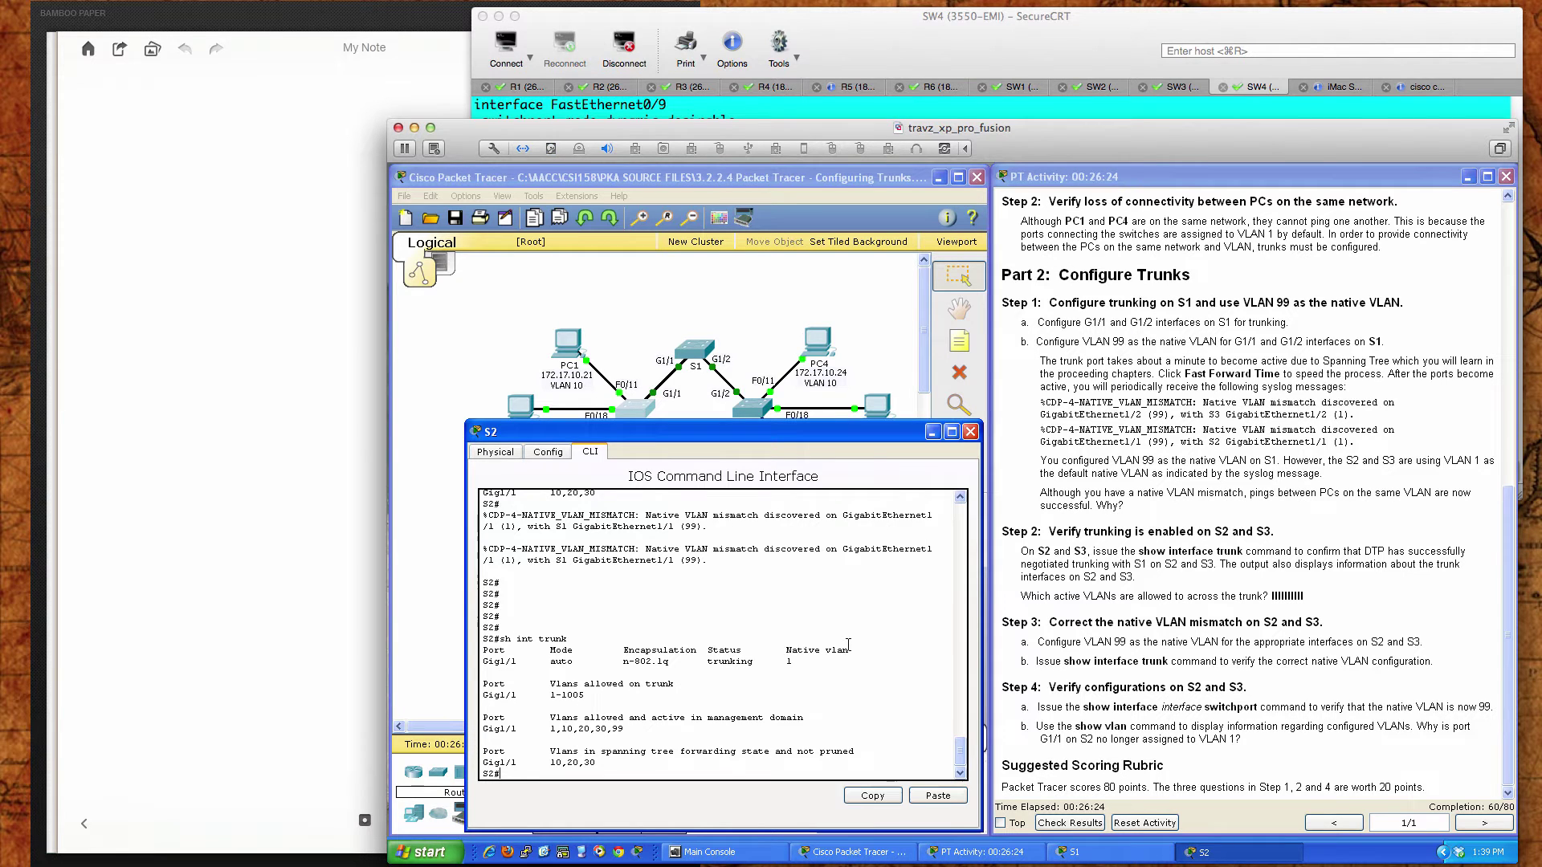
In global configuration, set S2's Gig1/1 interface to trunk mode
key("Return")
key("Return")
key("Return")
type("conf t")
key("Return")
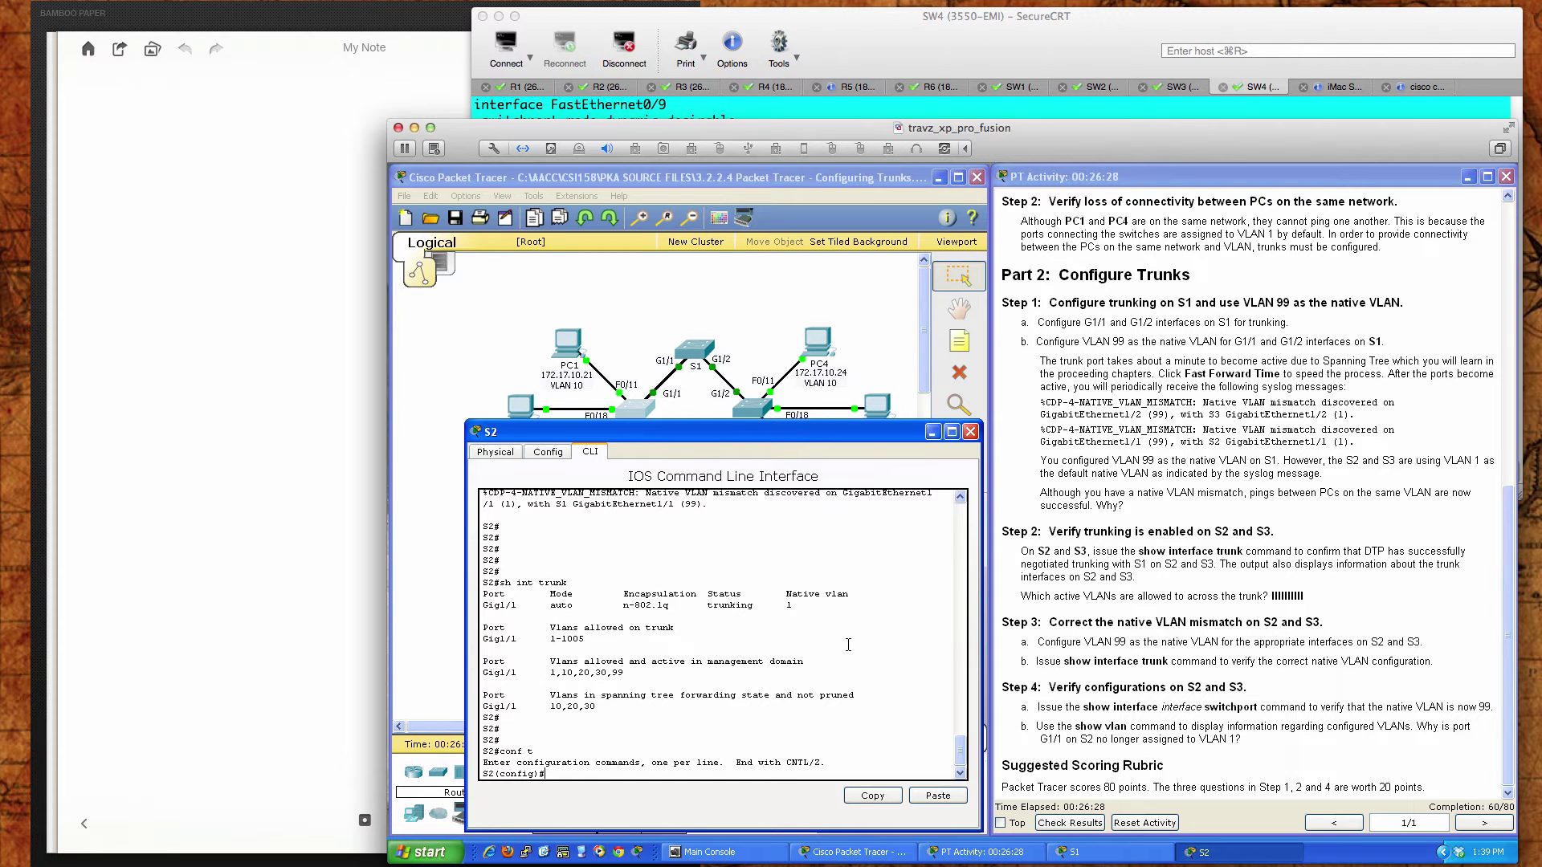
type("int gi1/1")
key("Return")
key("Return")
key("Return")
key("Return")
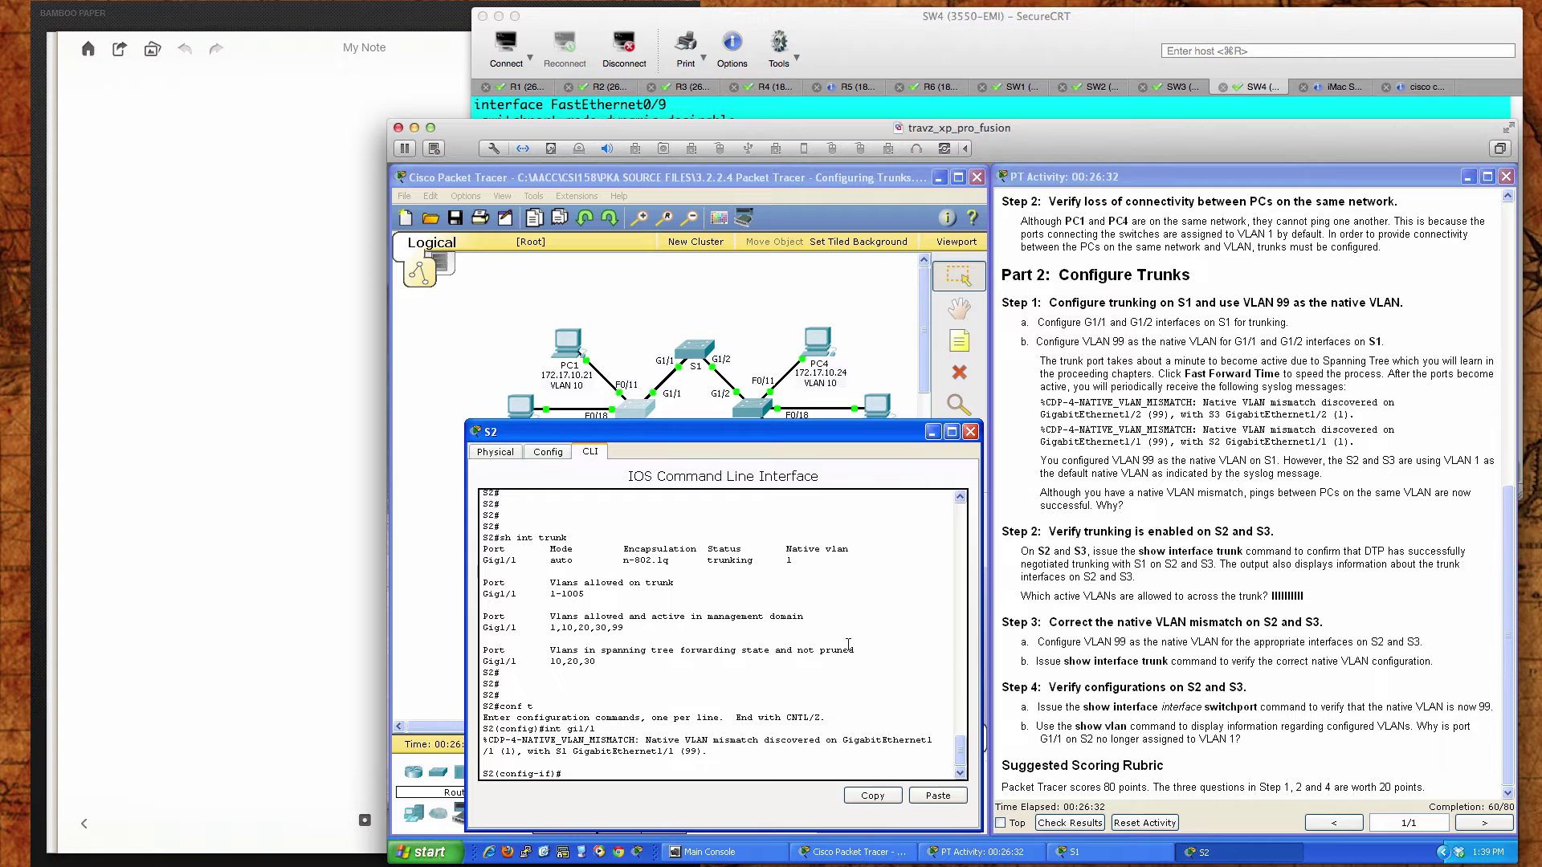
type("swi")
key("Tab")
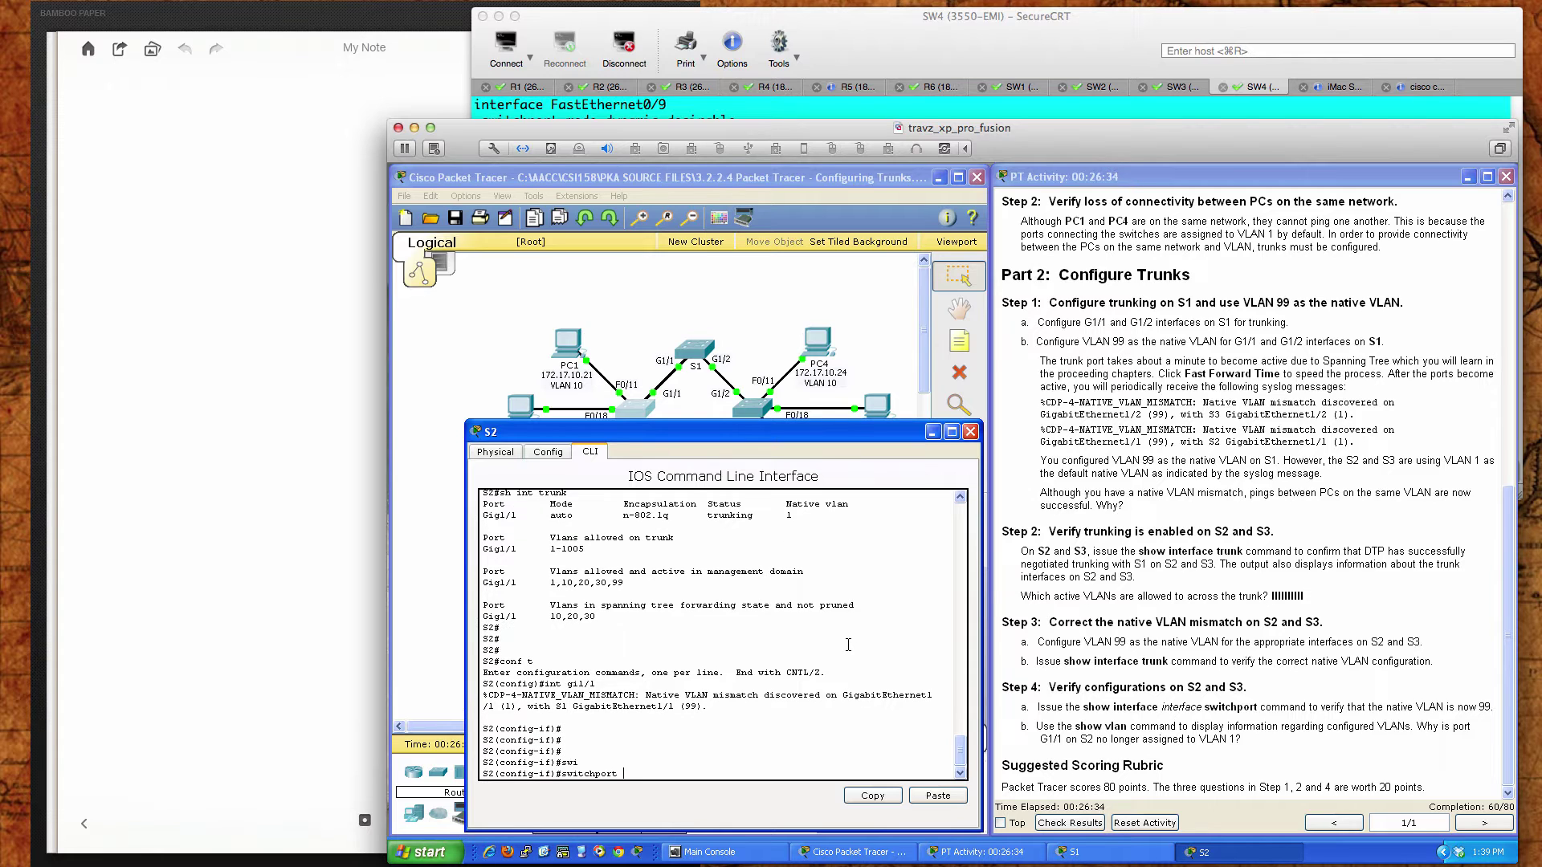
type("mode tru")
key("Tab")
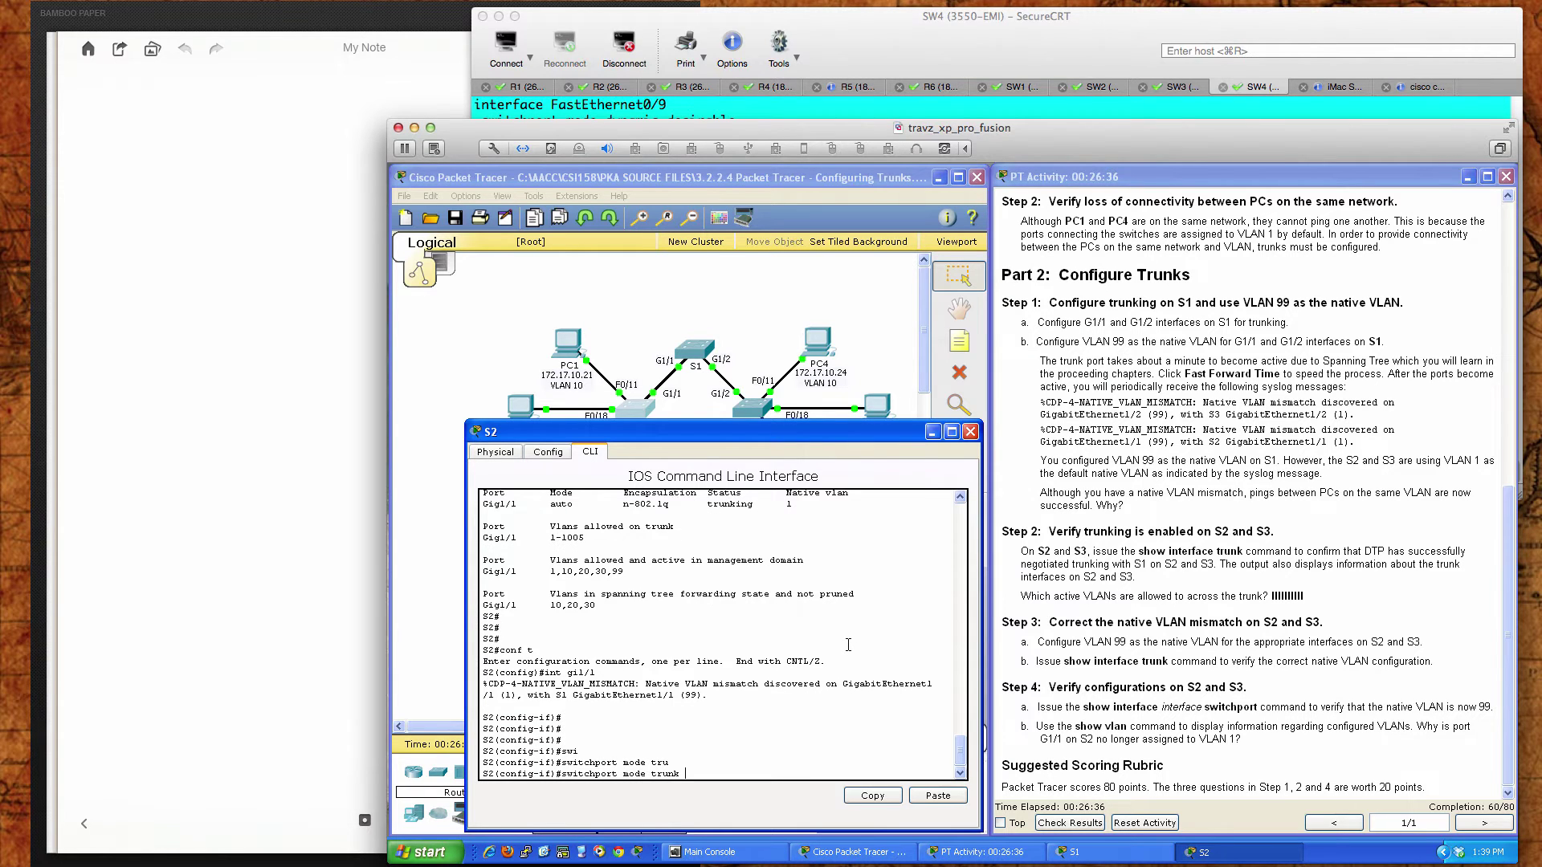
key("Return")
Make VLAN 99 the native VLAN on Gig1/1 and leave configuration mode
type("swi")
key("Tab")
type("tru")
key("Tab")
type("na")
key("Tab")
type("vla")
key("Tab")
type("99")
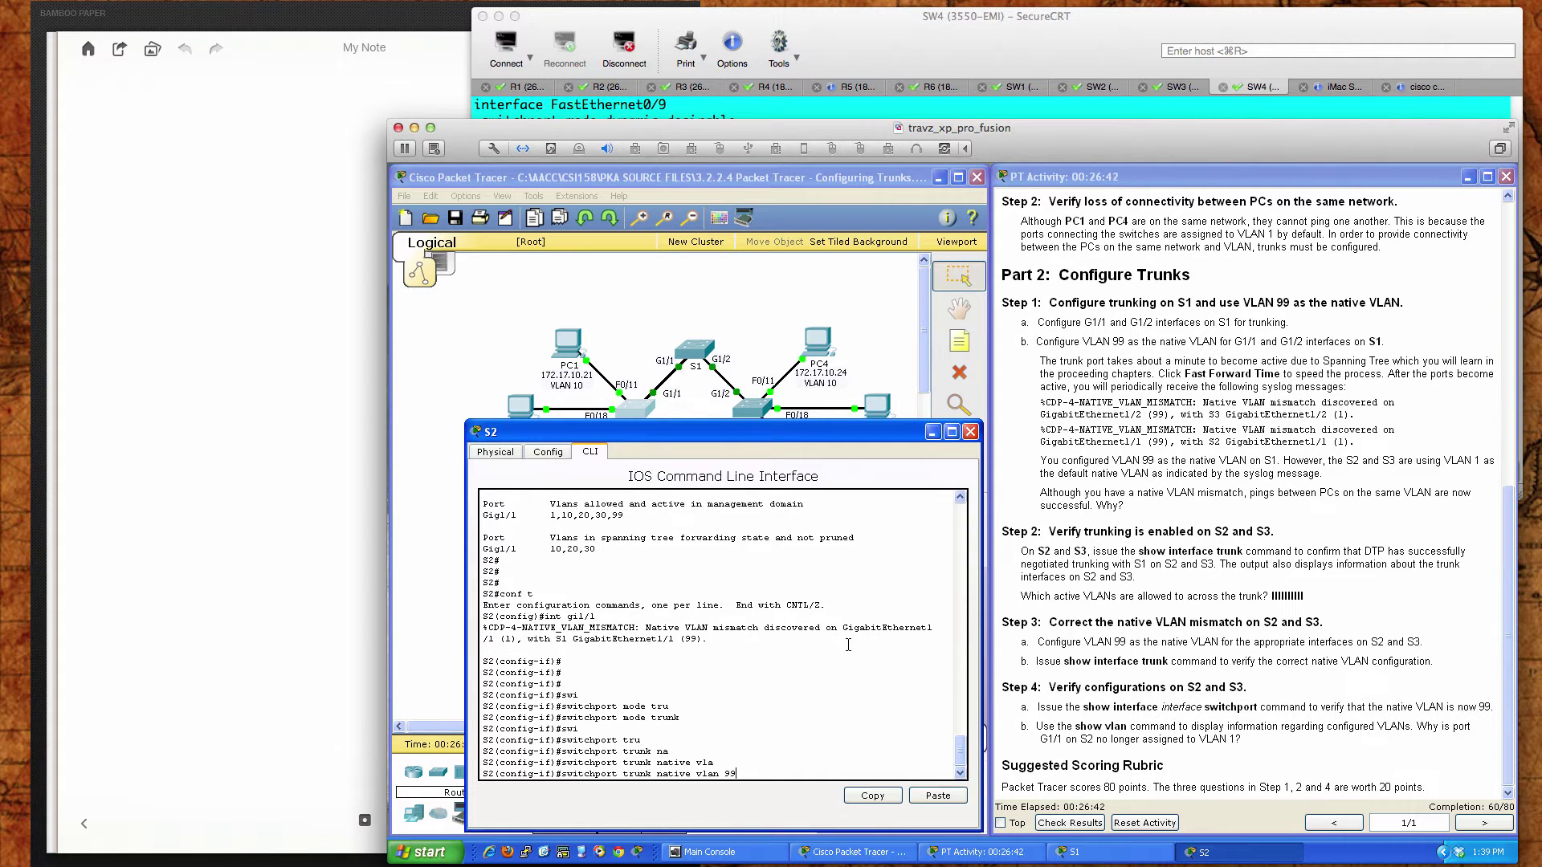
key("Return")
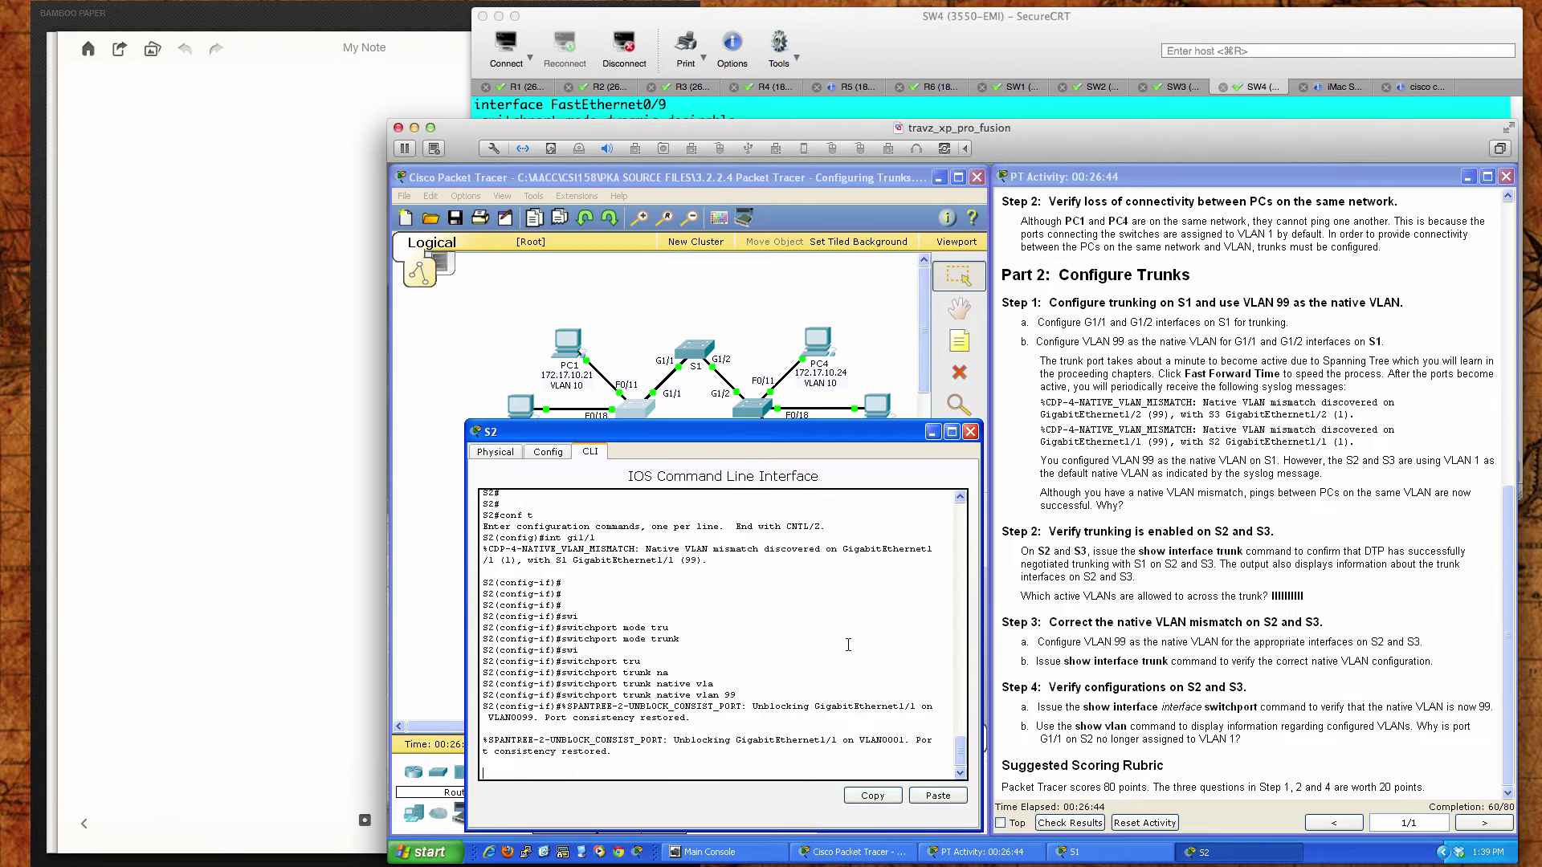
key("Return")
key("Return")
key("Return")
key("Return")
key("Return")
key("Return")
key("Return")
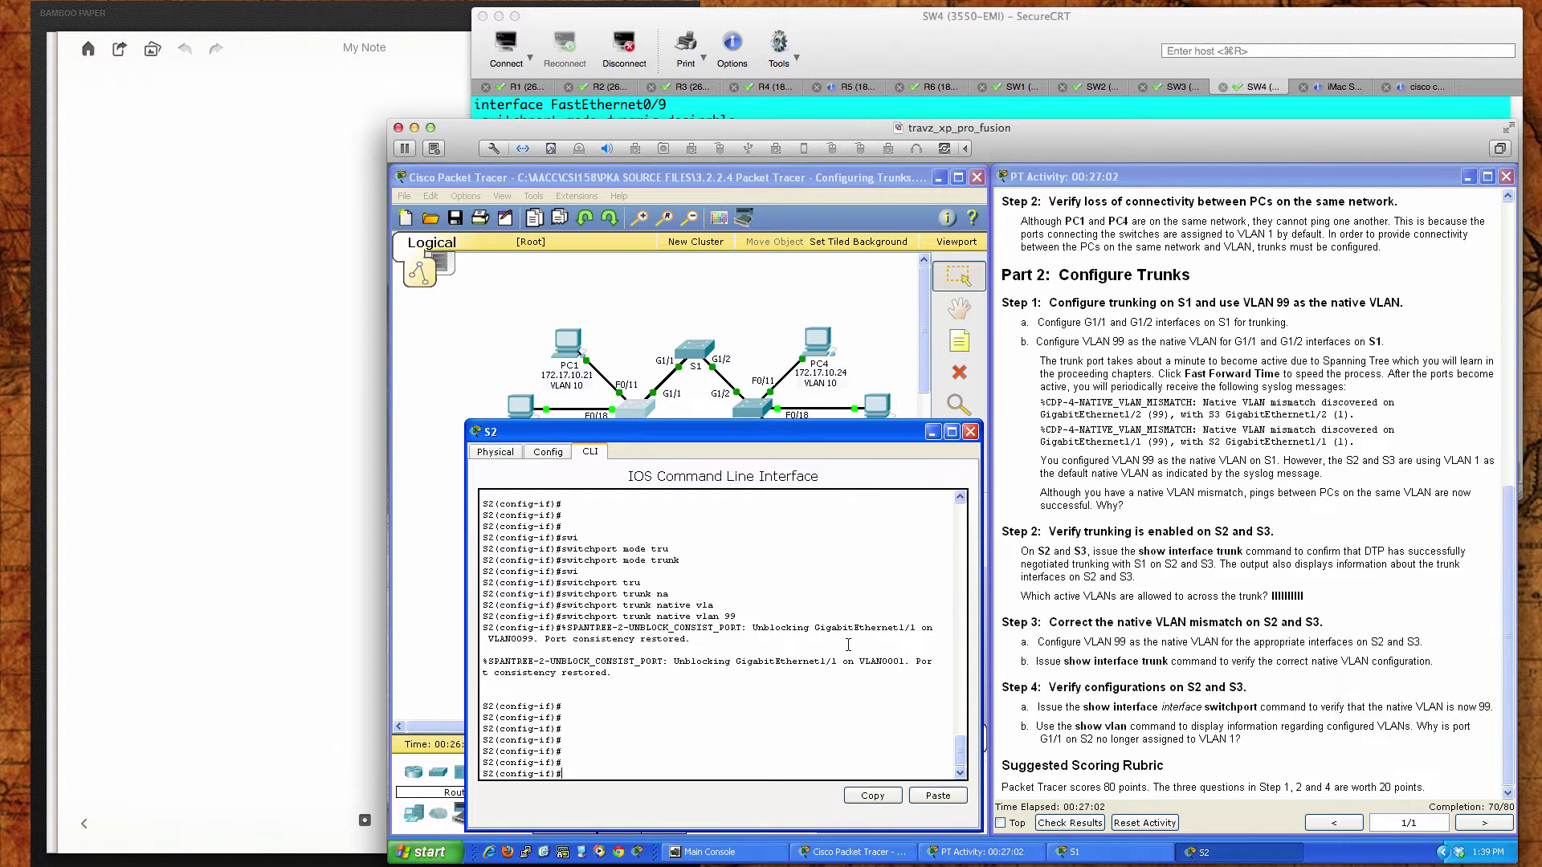
key("Return")
key("Return")
key("Return")
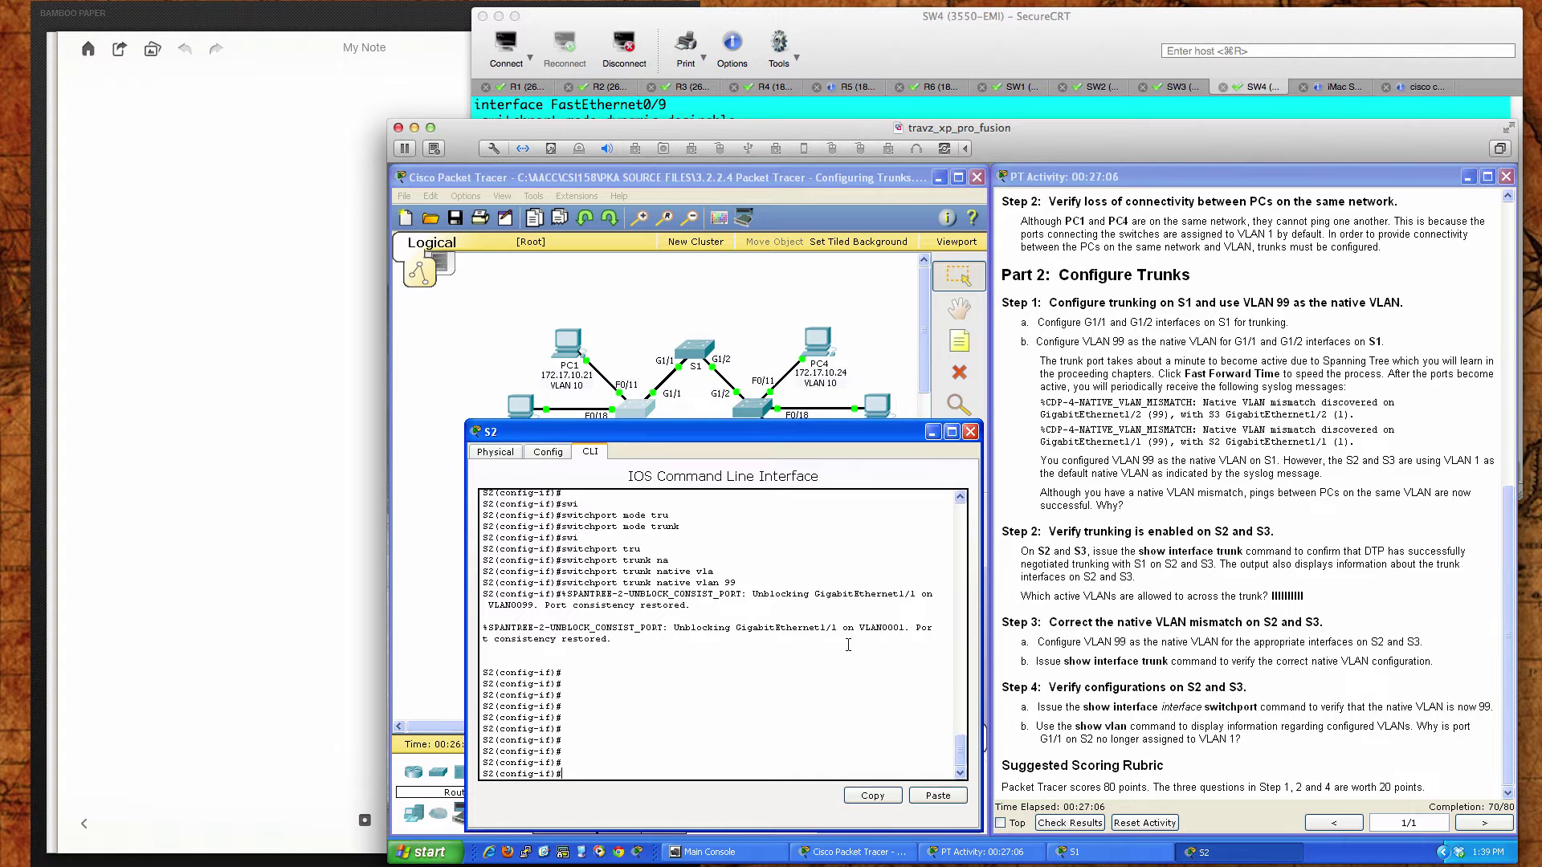
type("end")
key("Return")
key("Return")
key("Return")
key("Return")
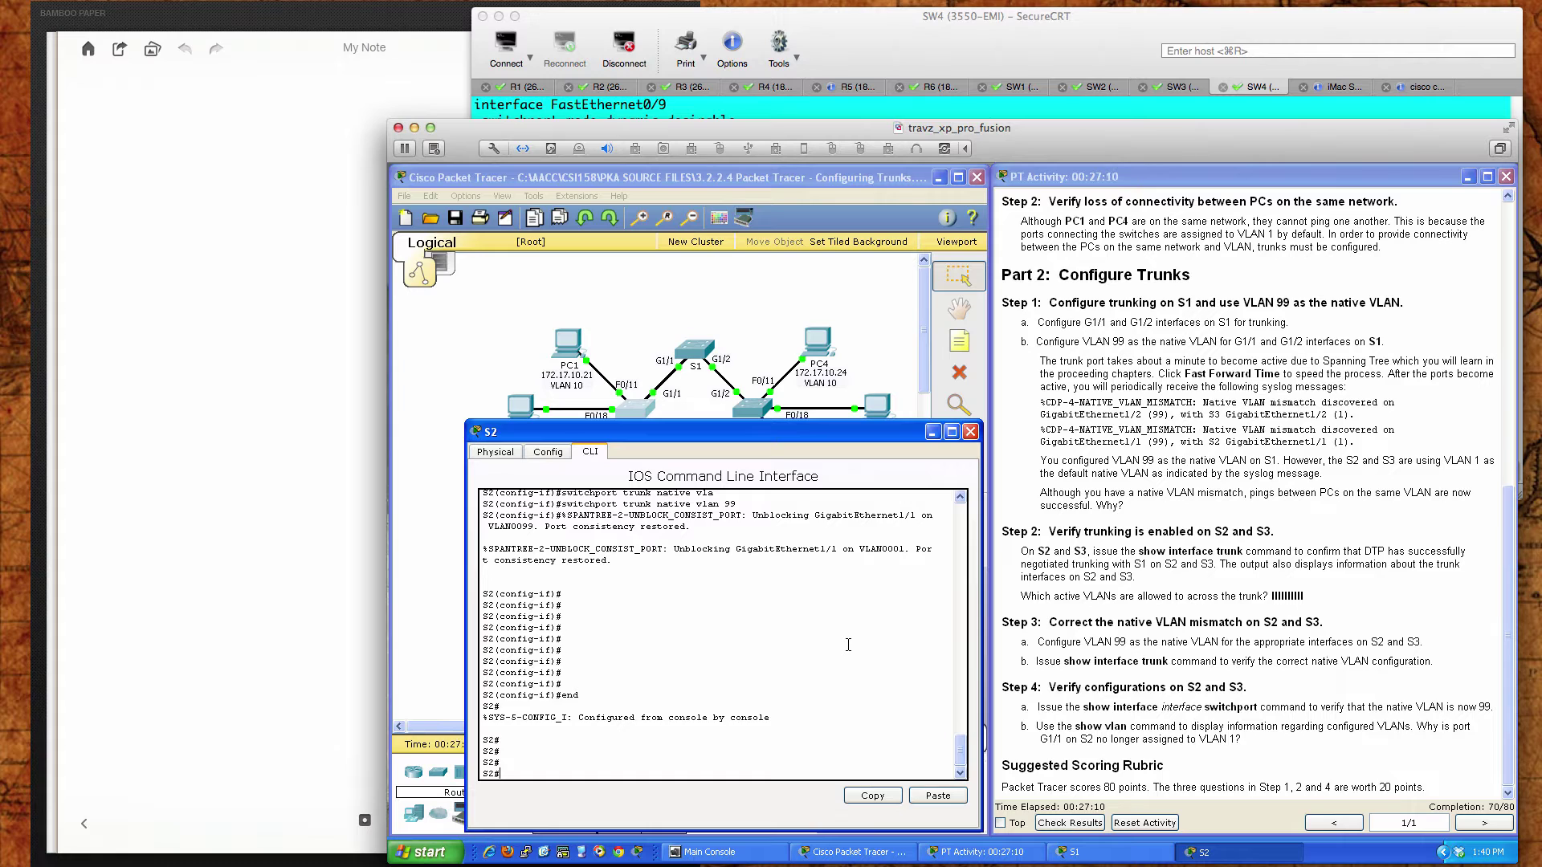
Show S2's trunk summary, confirming Gig1/1 trunking in mode on with native VLAN 99
type("sh intr")
key("Tab")
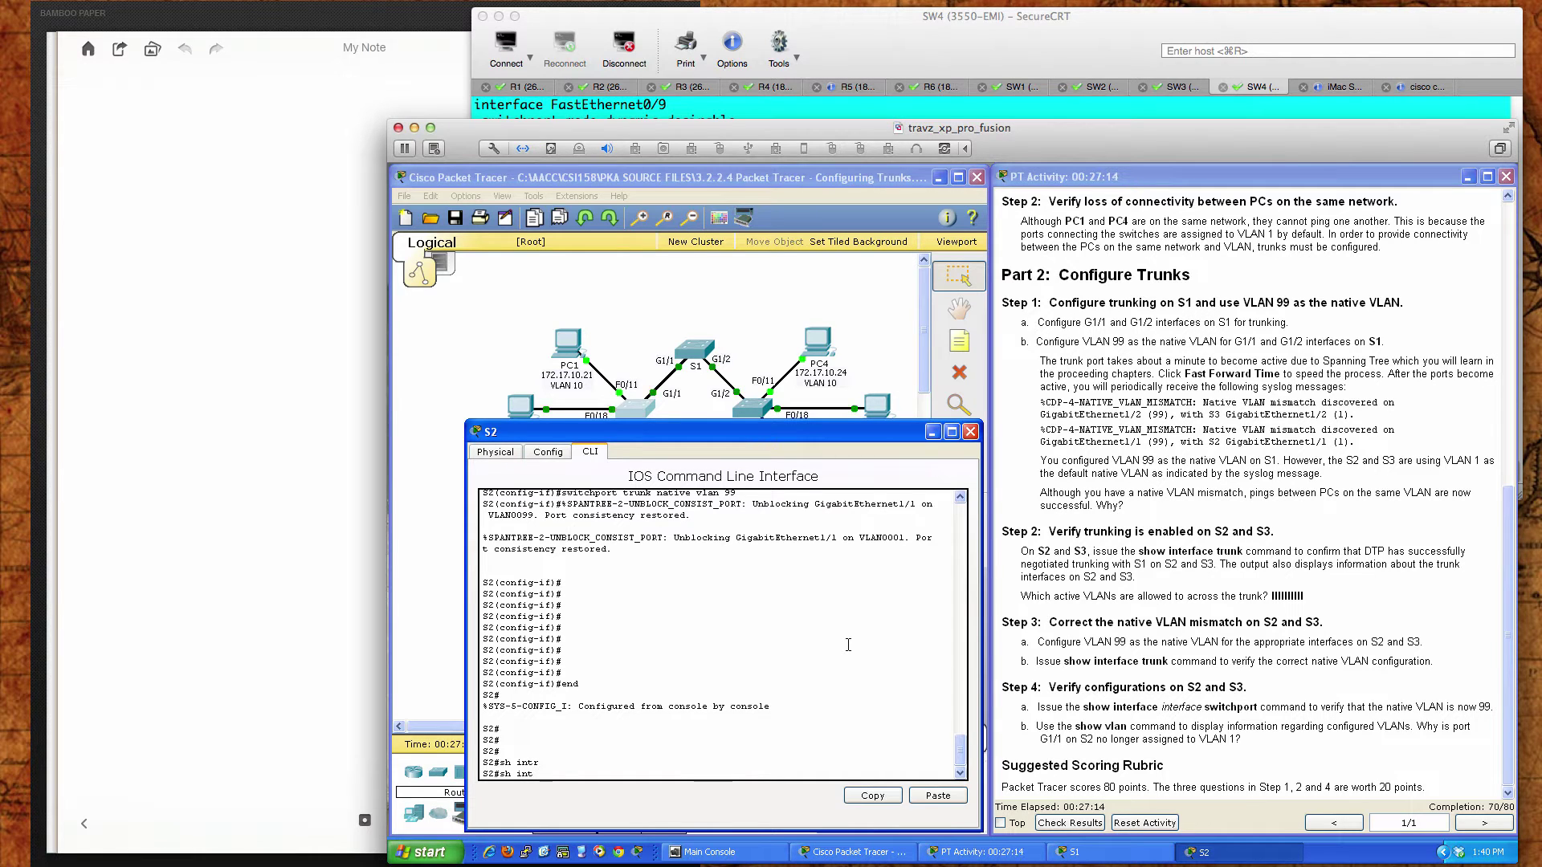
type("er")
key("Tab")
type("tru")
key("Tab")
key("Return")
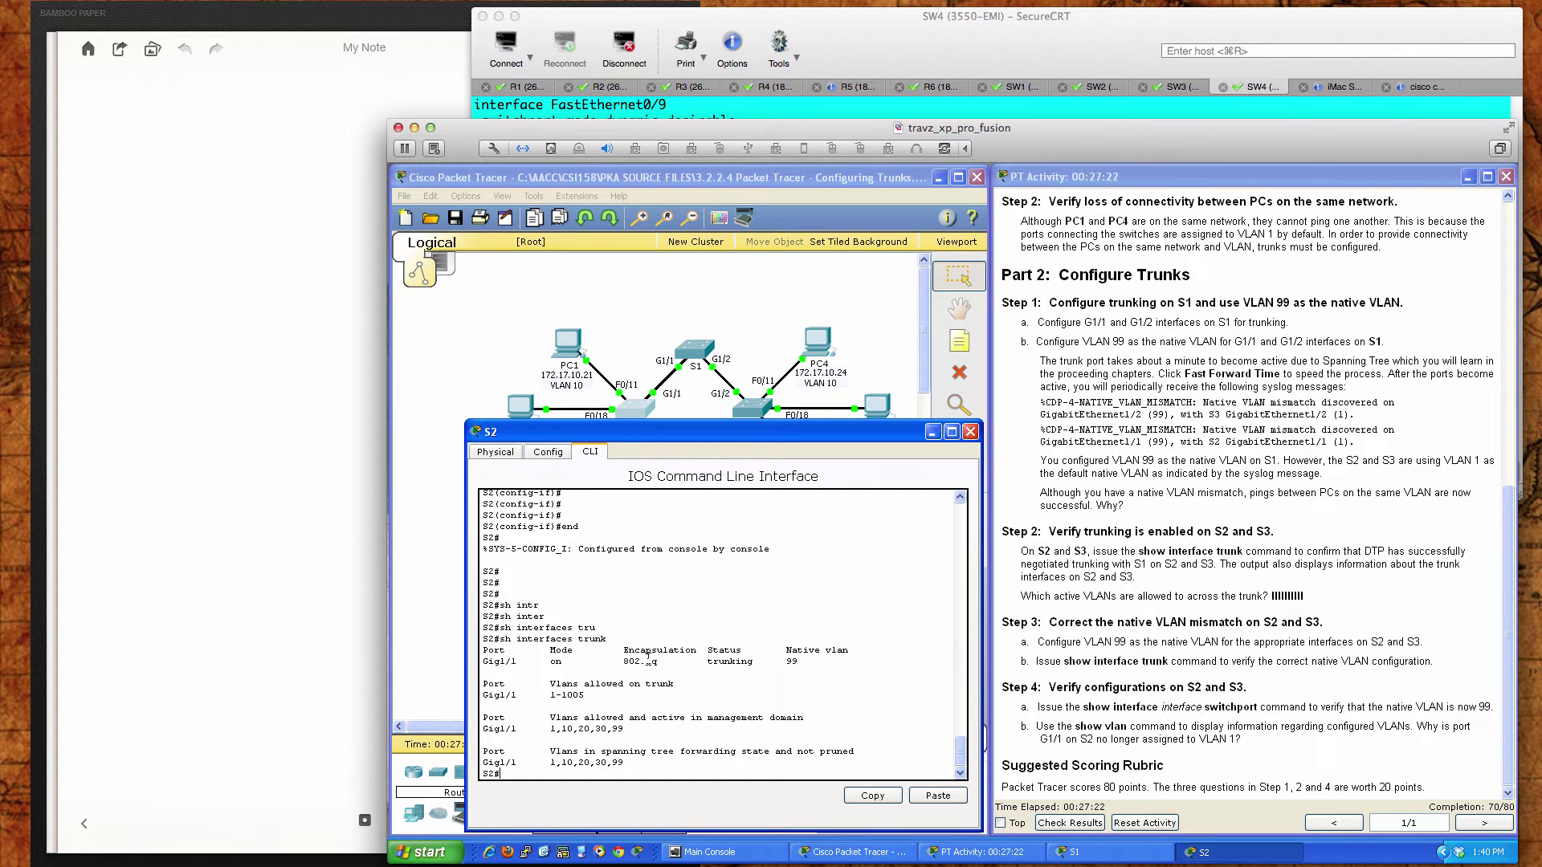
left_click_drag(550, 661, 565, 662)
left_click(700, 770)
Save S2's configuration with wri mem and close its console window
type("wri mem")
key("Return")
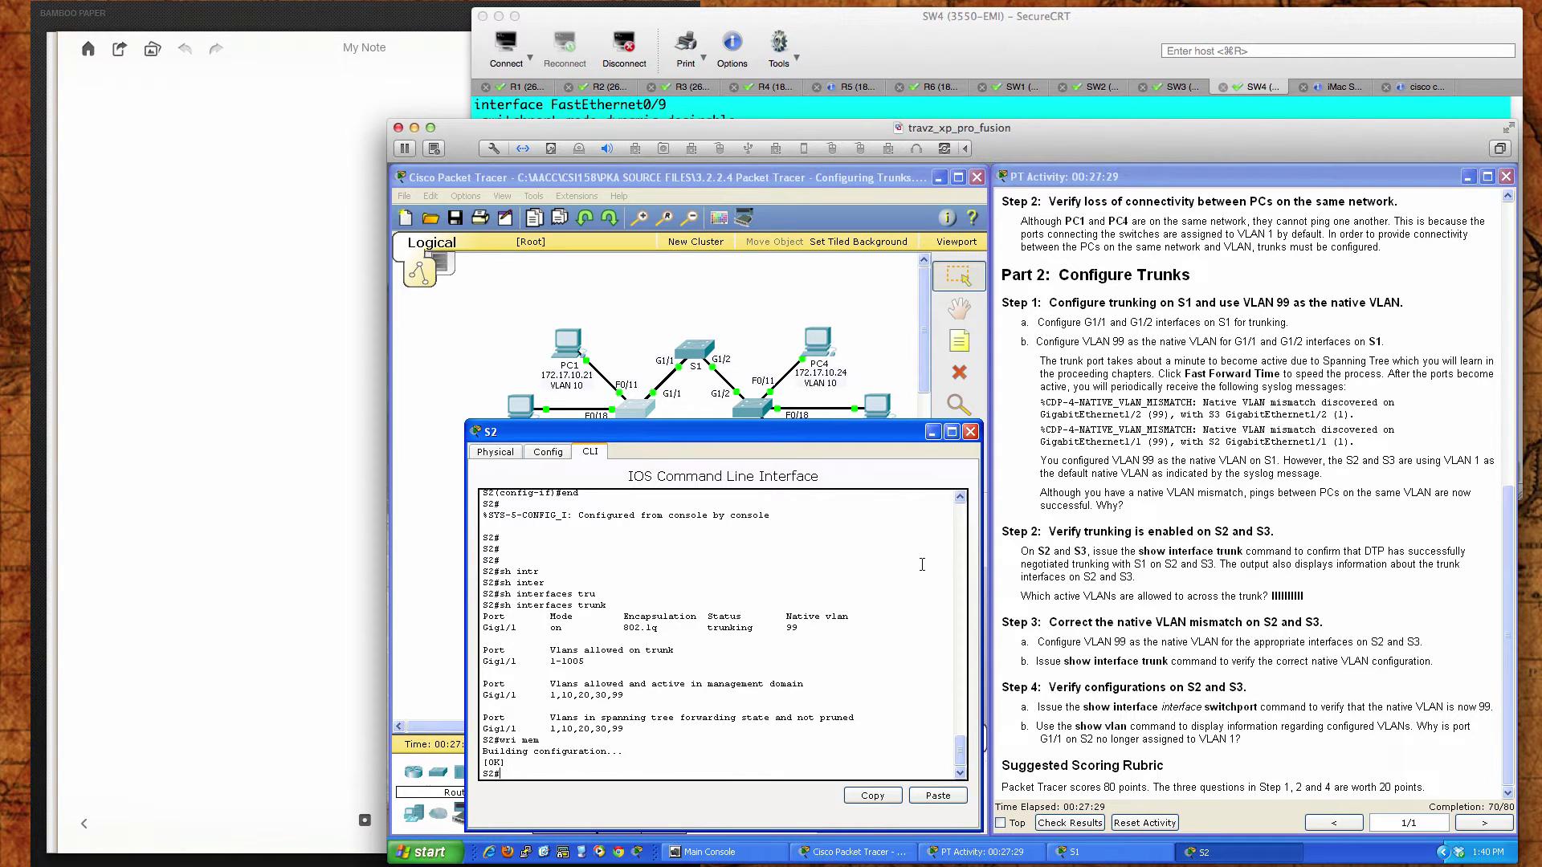
left_click(970, 432)
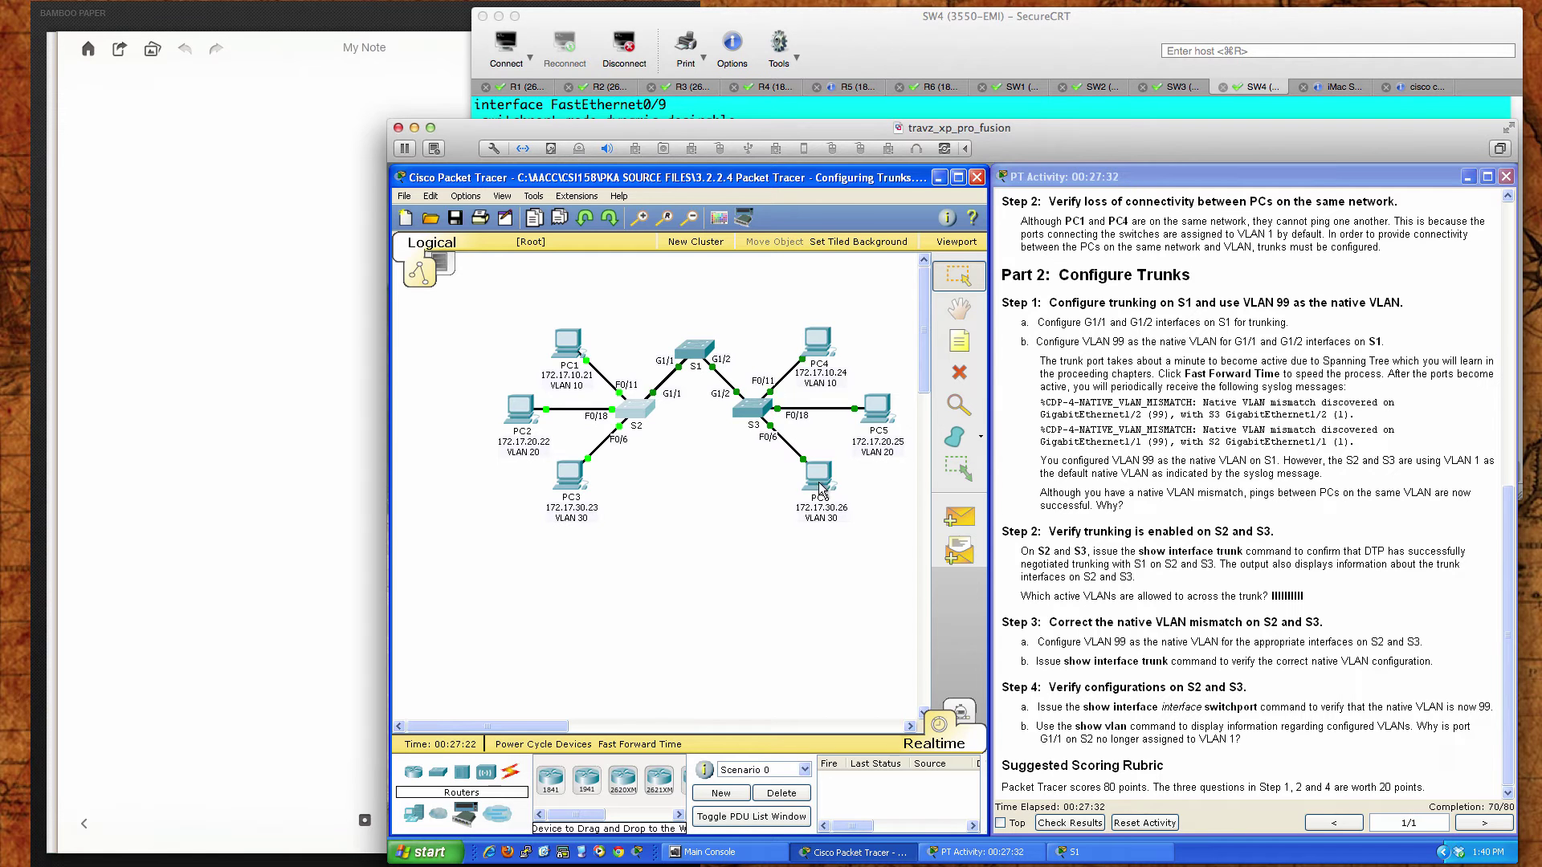
Open S3's command line, reposition the window, and enter privileged mode
left_click(750, 411)
left_click_drag(815, 322, 718, 434)
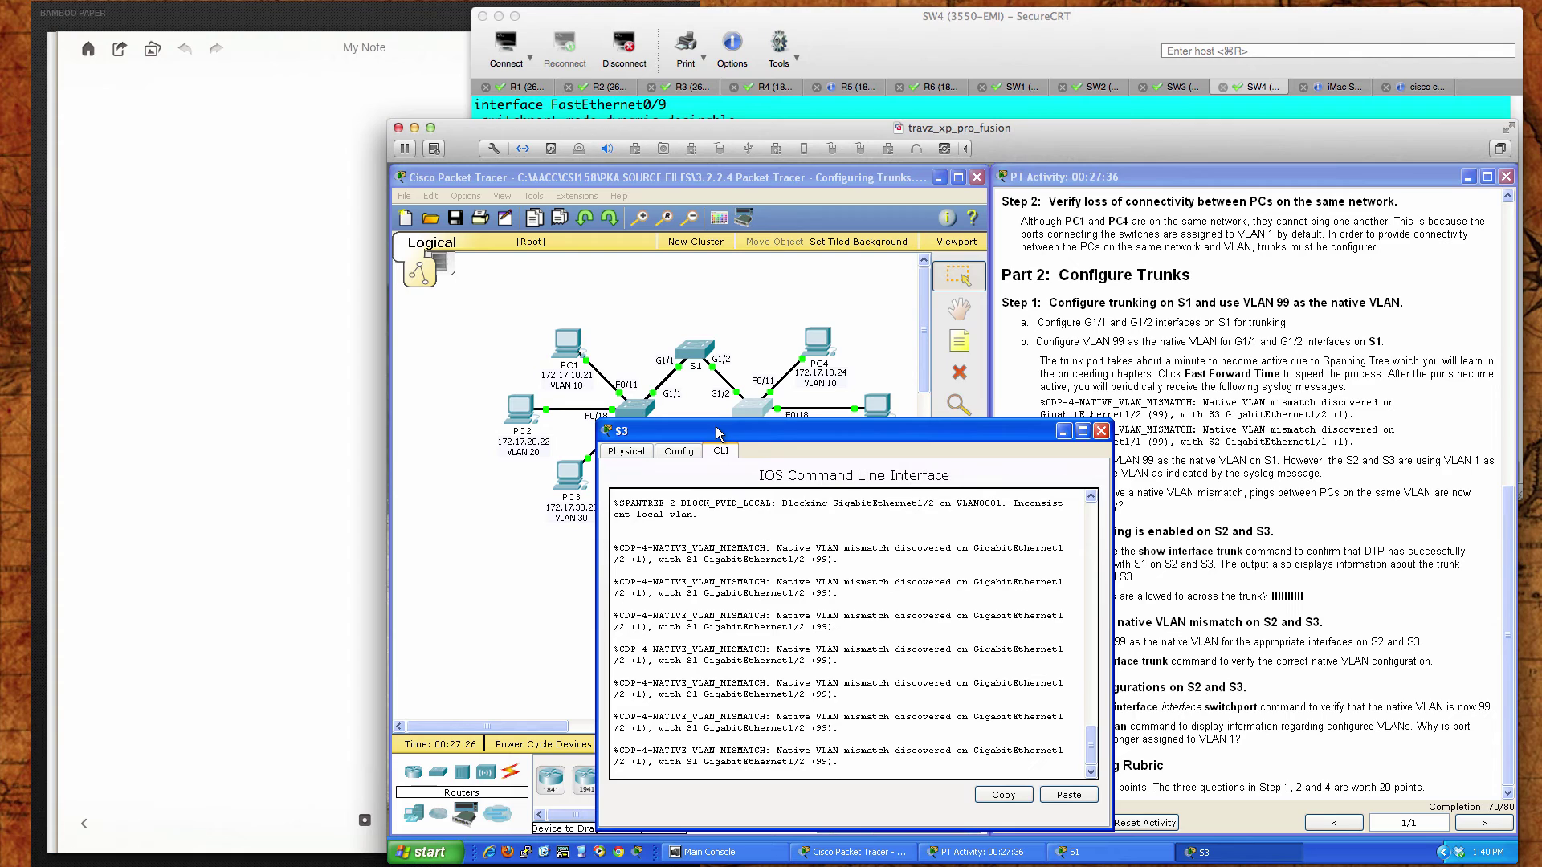
key("Return")
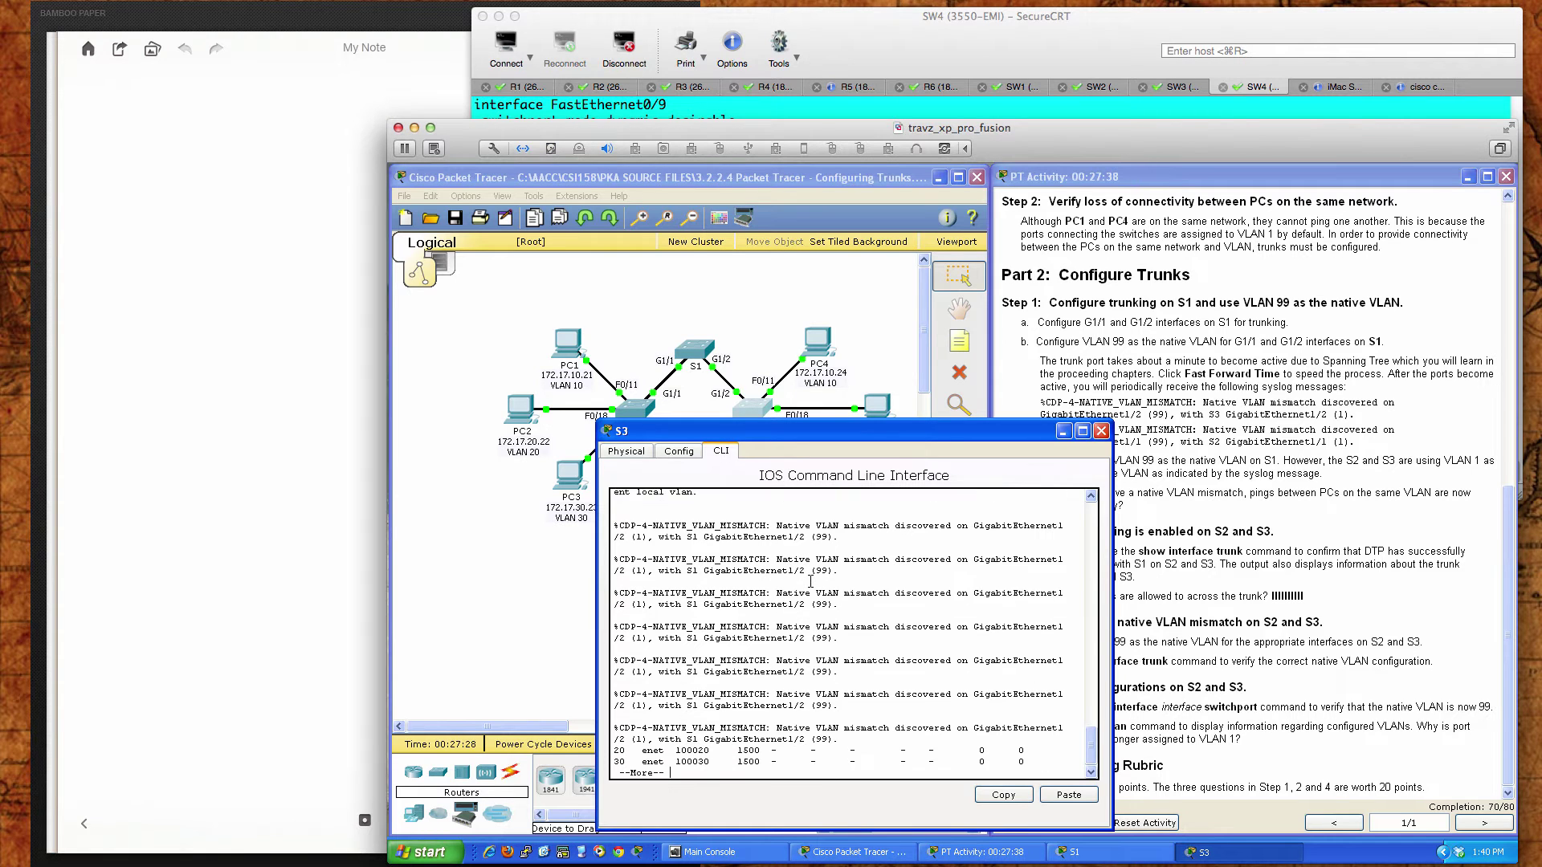
key("Return")
key("Return")
key("Return")
key("Return")
key("Return")
key("Return")
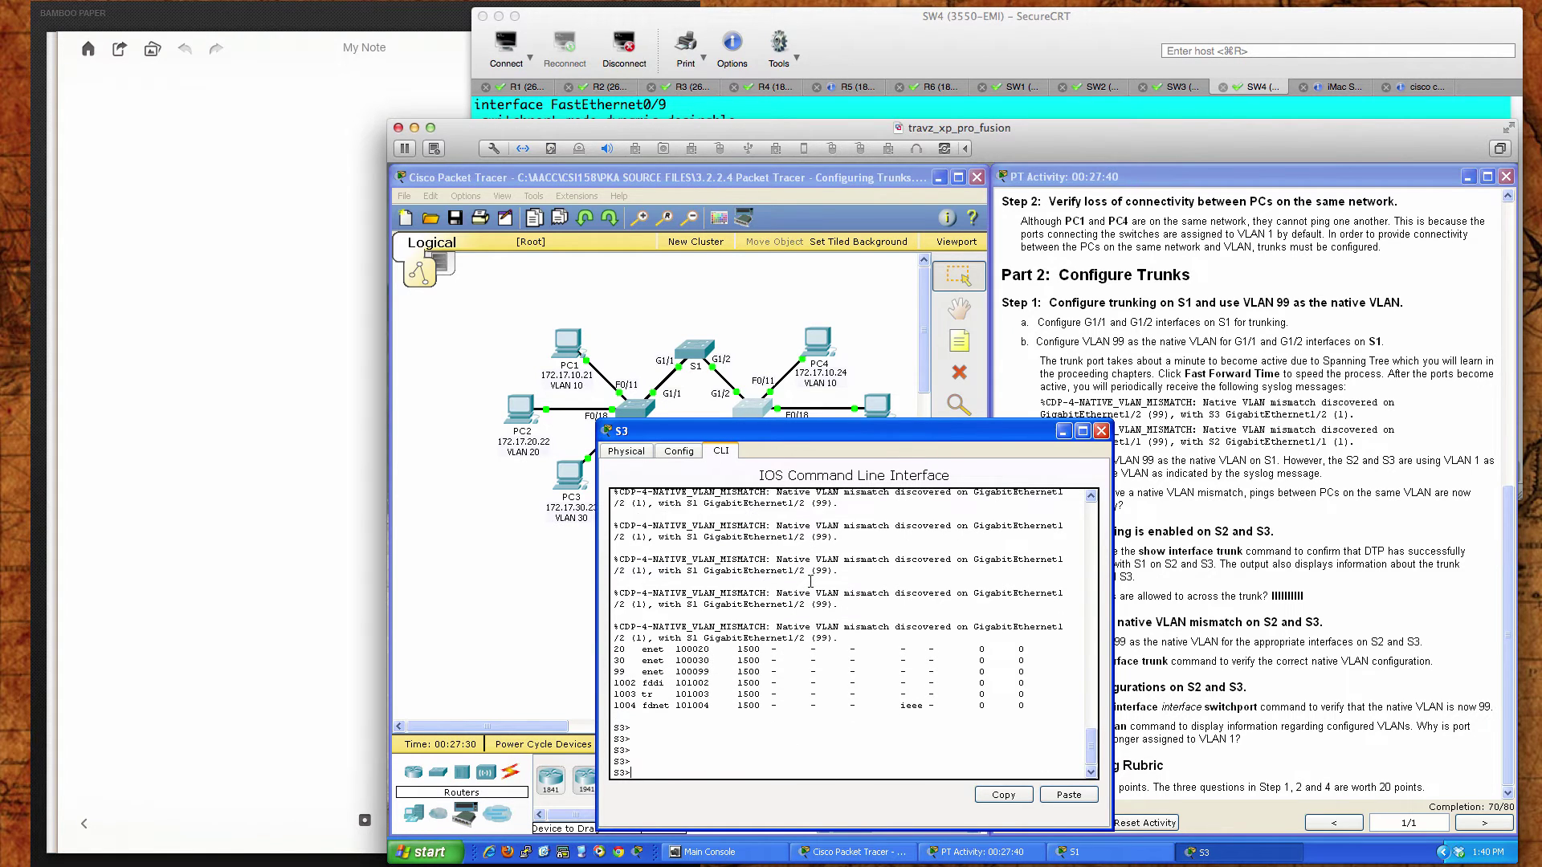
type("en")
key("Return")
key("Return")
key("Return")
key("Return")
Run show interfaces trunk on S3 and highlight Gig1/2's encapsulation and native VLAN 1
type("sh interfaces t")
key("Tab")
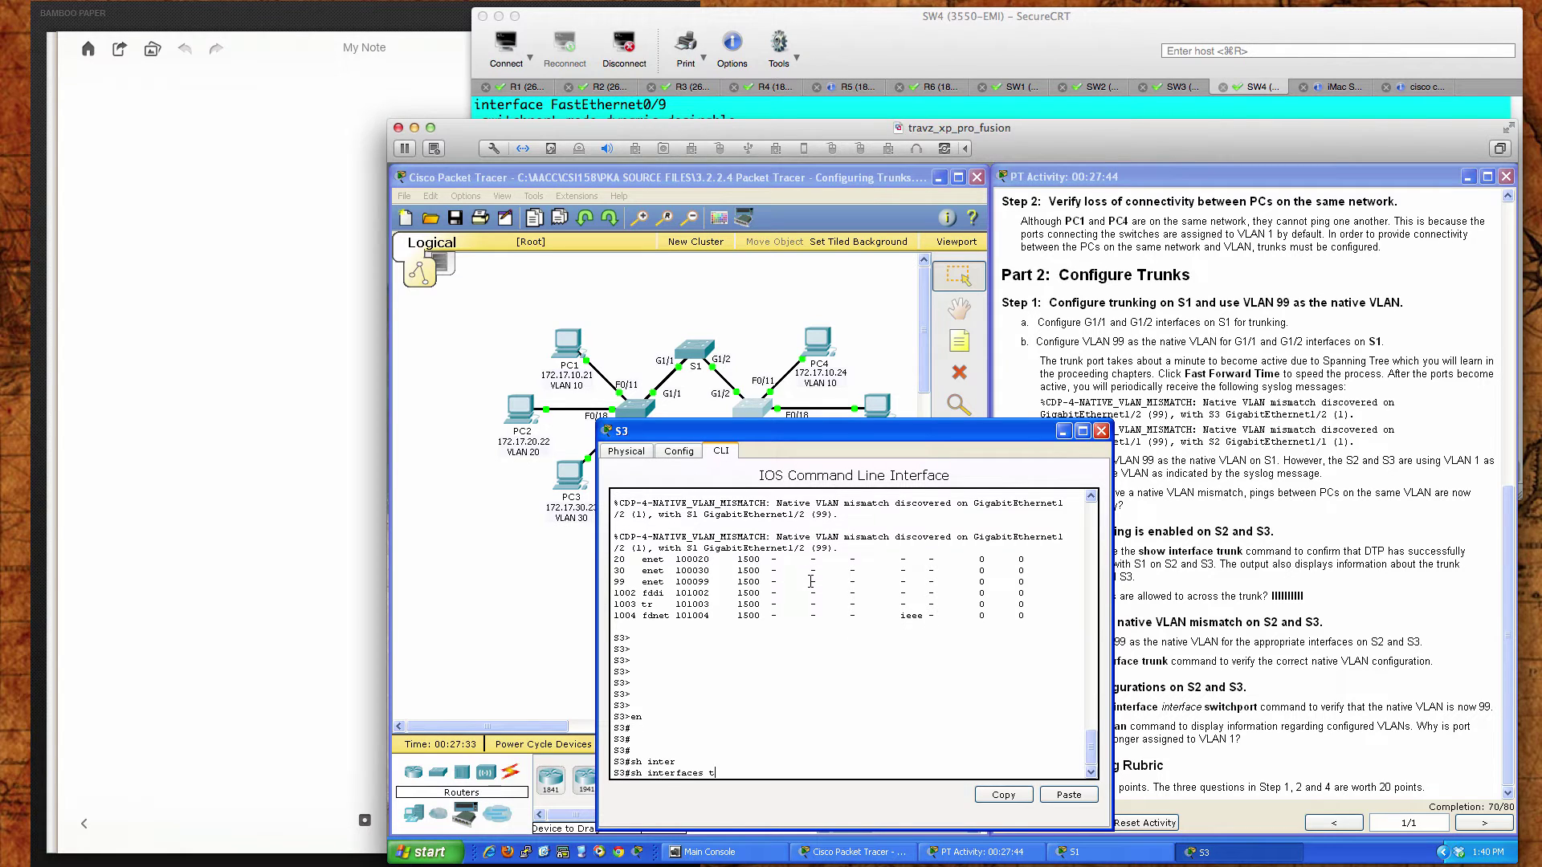
type("tru")
key("Tab")
key("Return")
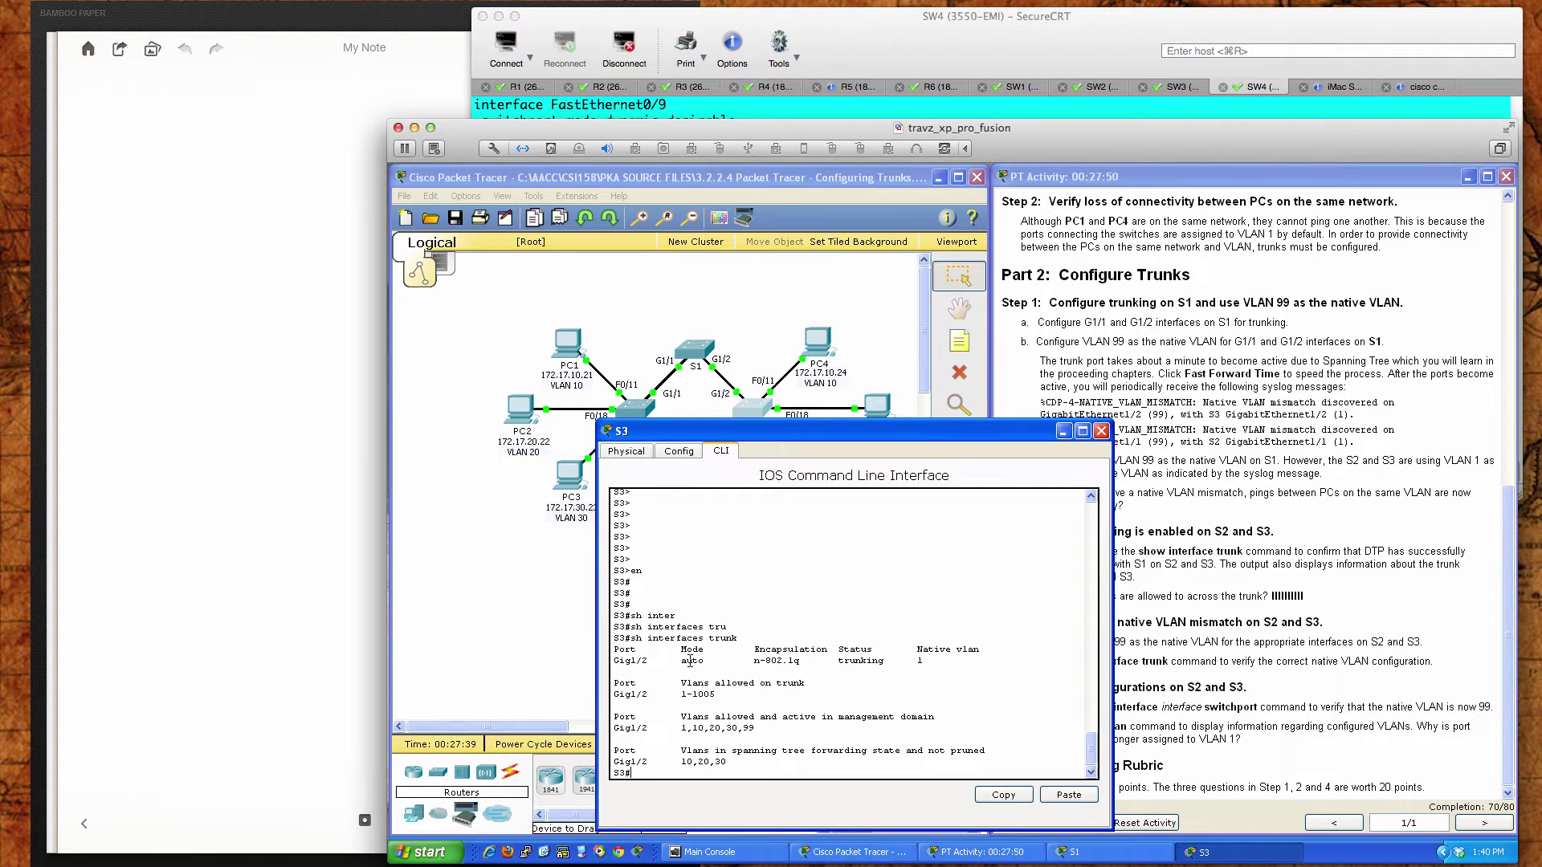
left_click_drag(751, 661, 759, 661)
left_click_drag(953, 680, 914, 662)
left_click(1006, 694)
Enter configuration on S3 and set Gig1/2 to switchport mode trunk
key("Return")
key("Return")
key("Return")
type("con t")
key("Return")
type("conf t")
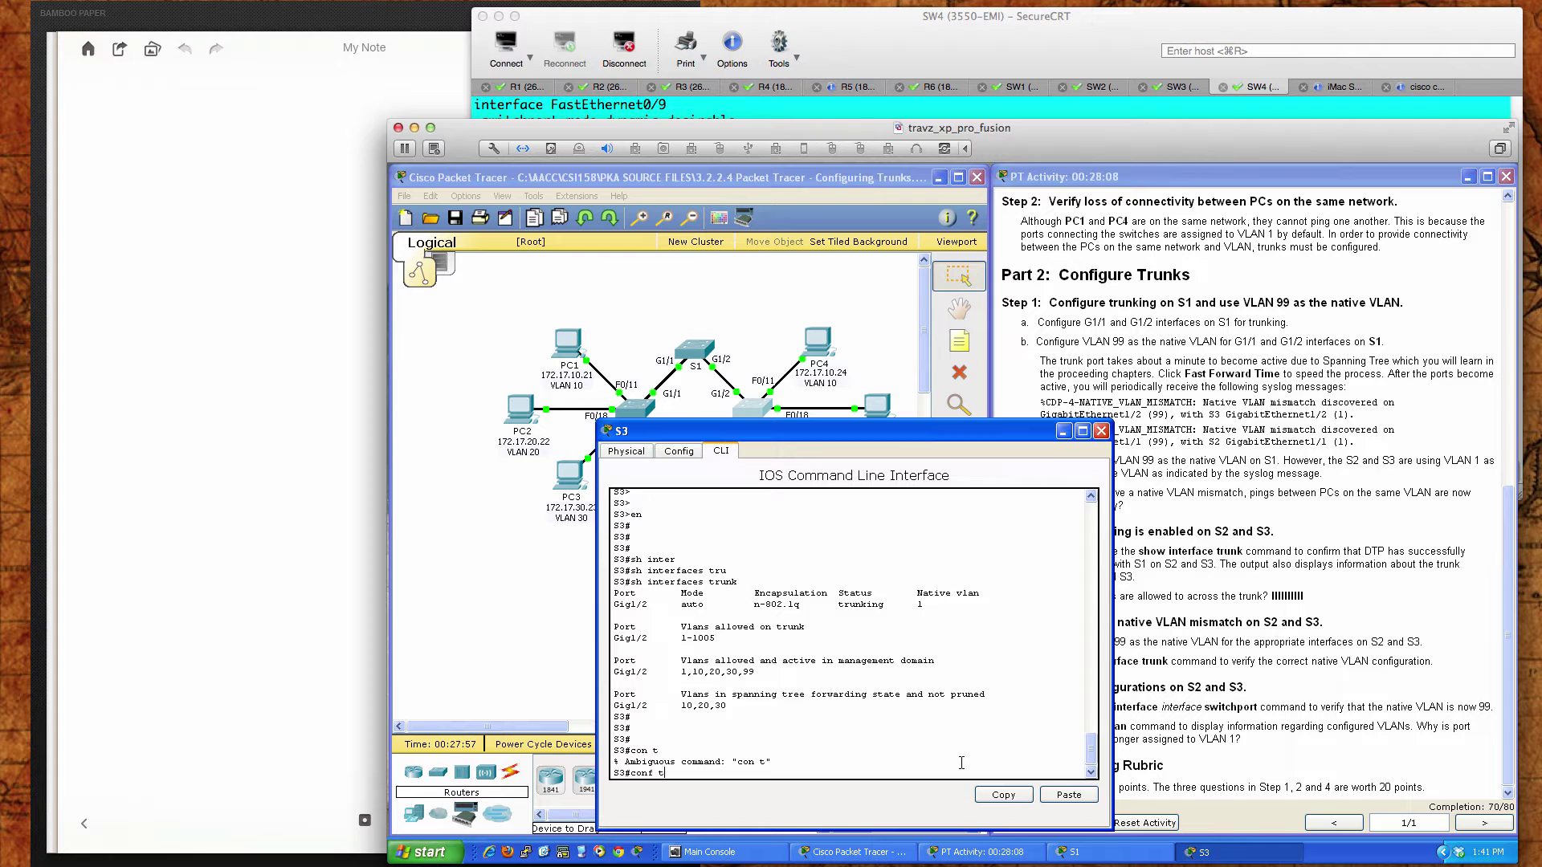
key("Return")
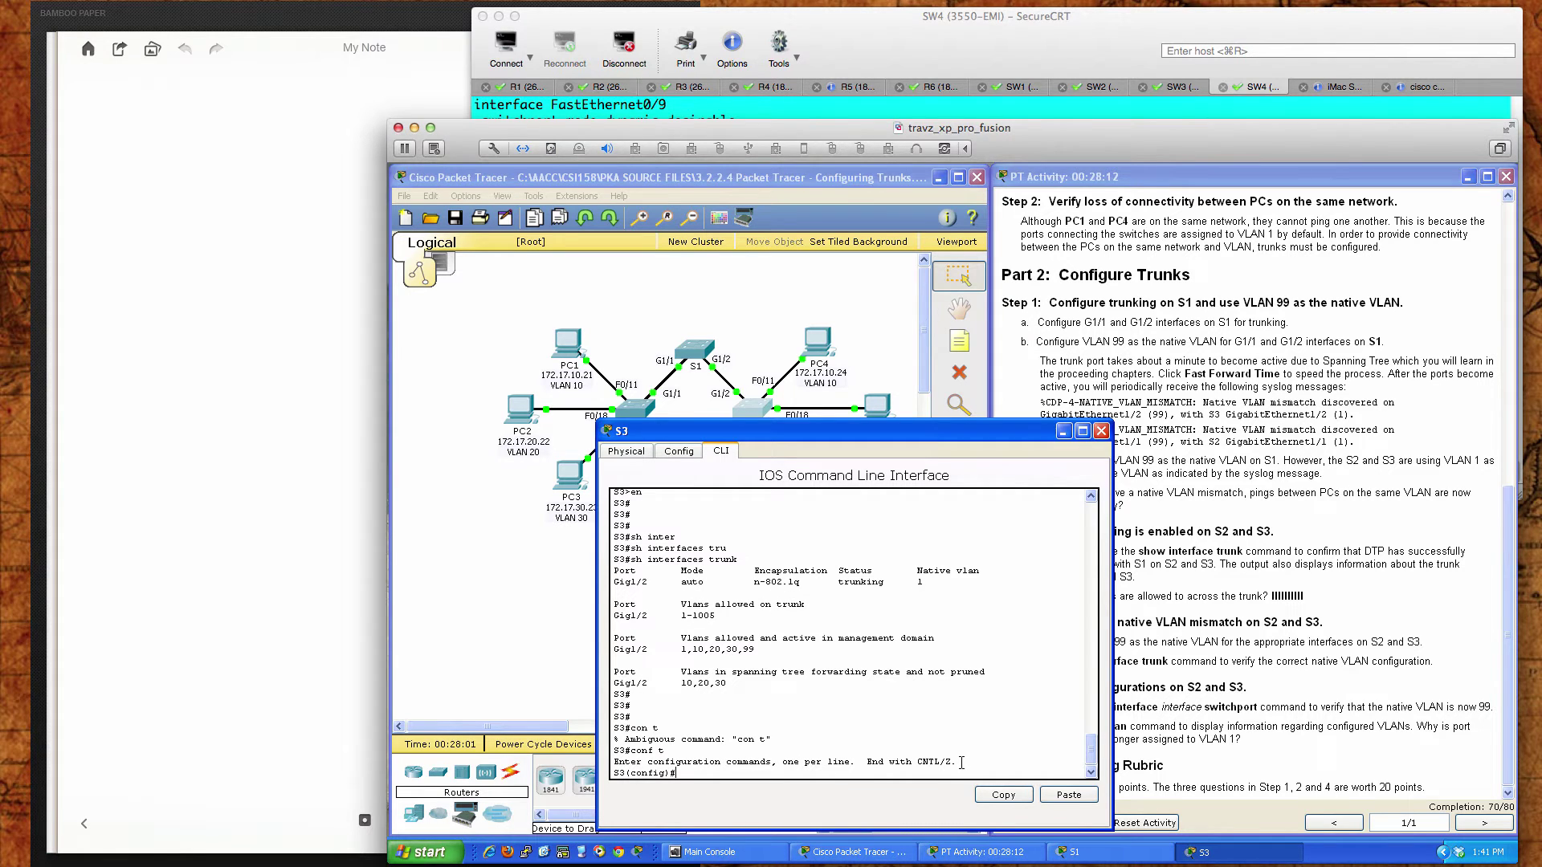
key("Return")
key("Return")
key("Return")
type("int gi1/2")
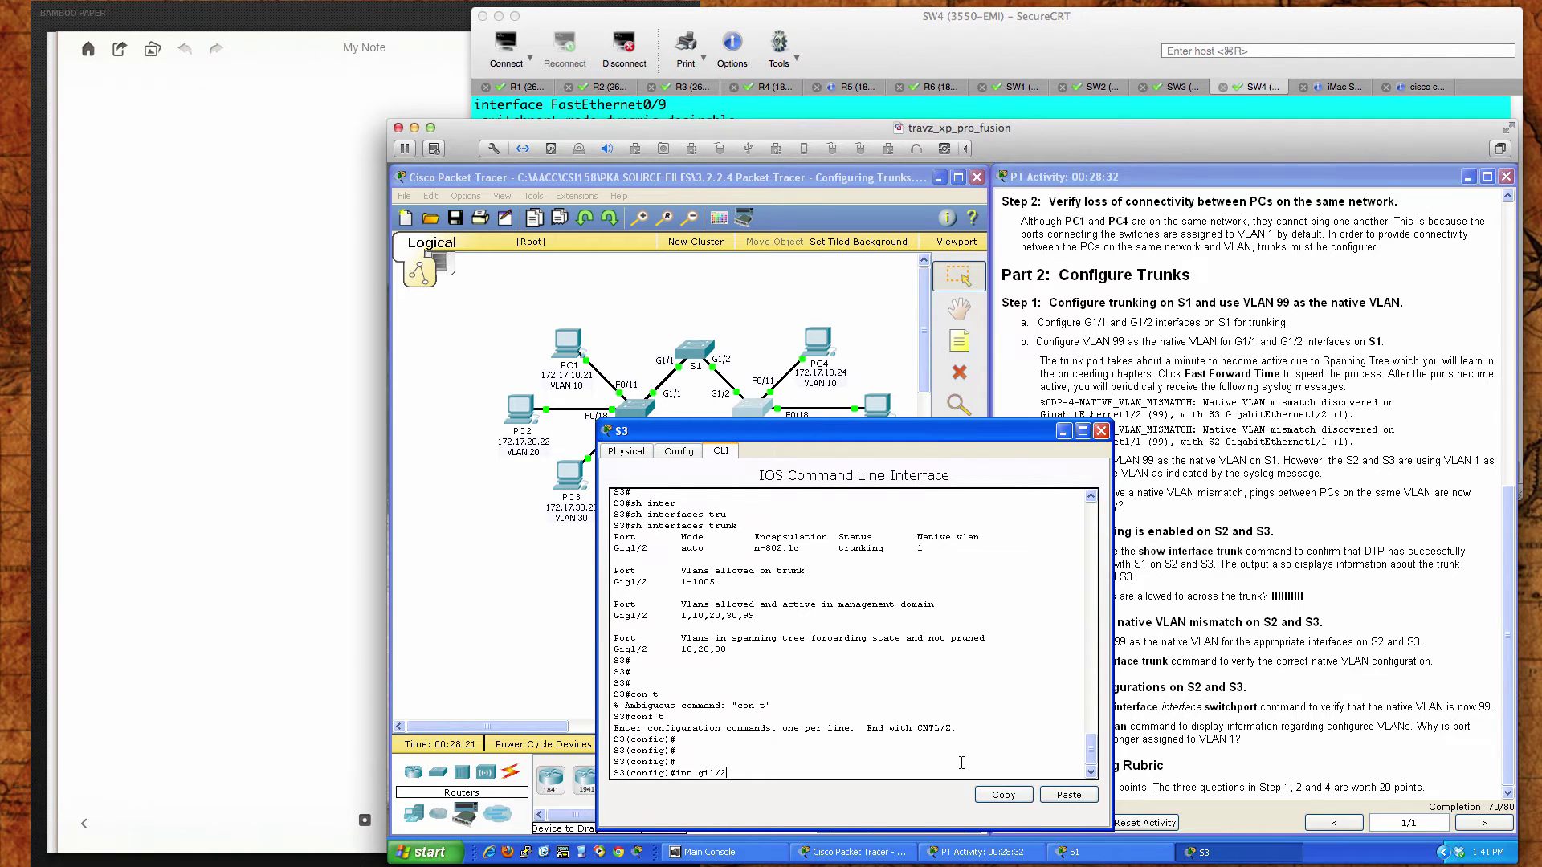
key("Return")
key("Return")
key("Return")
key("Return")
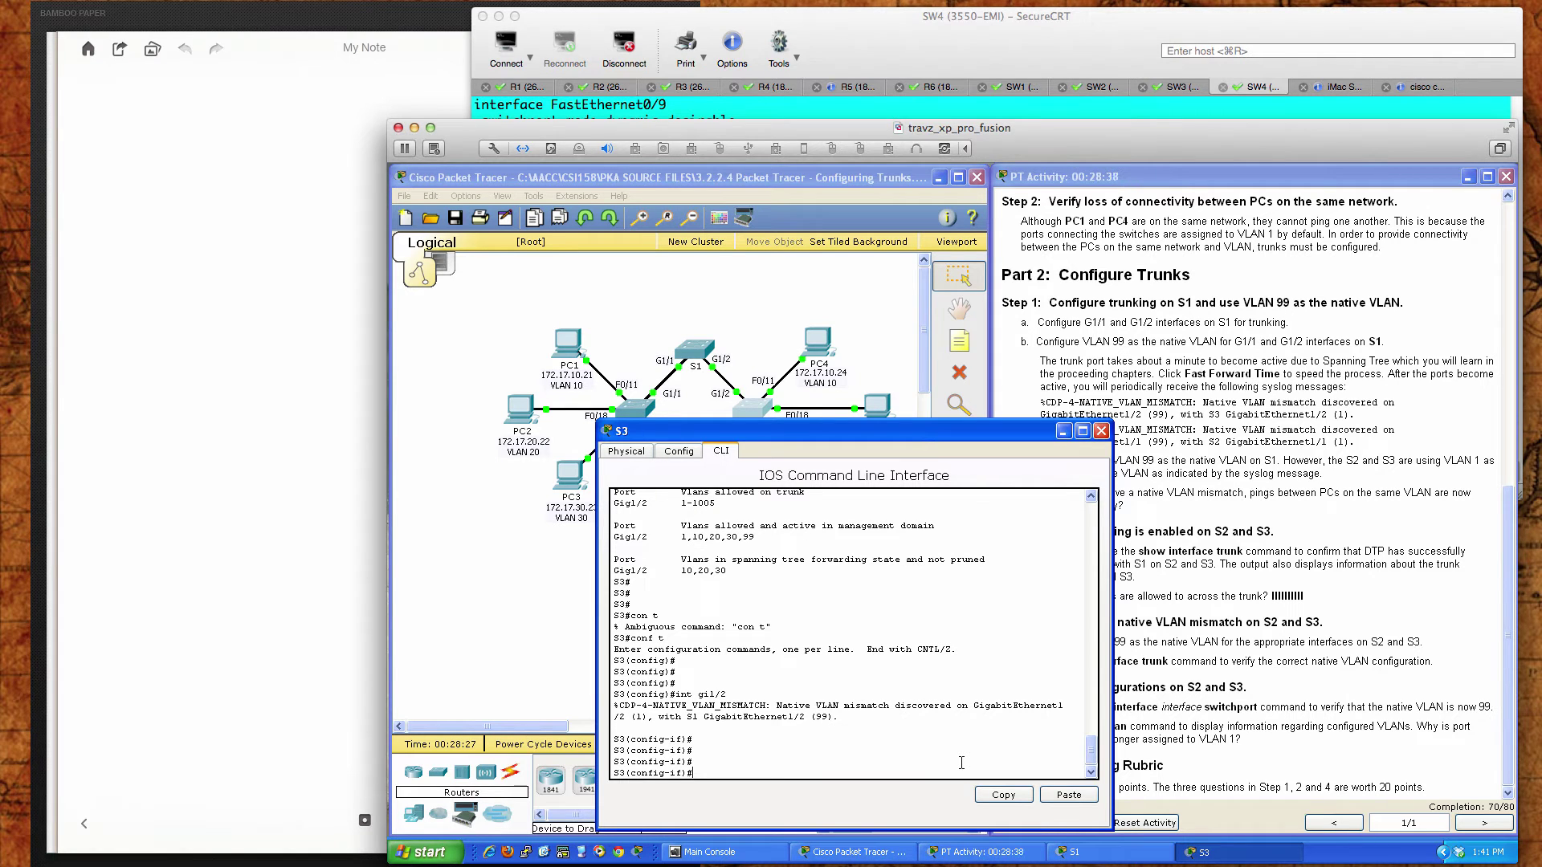
type("swi")
key("Tab")
type("mode ")
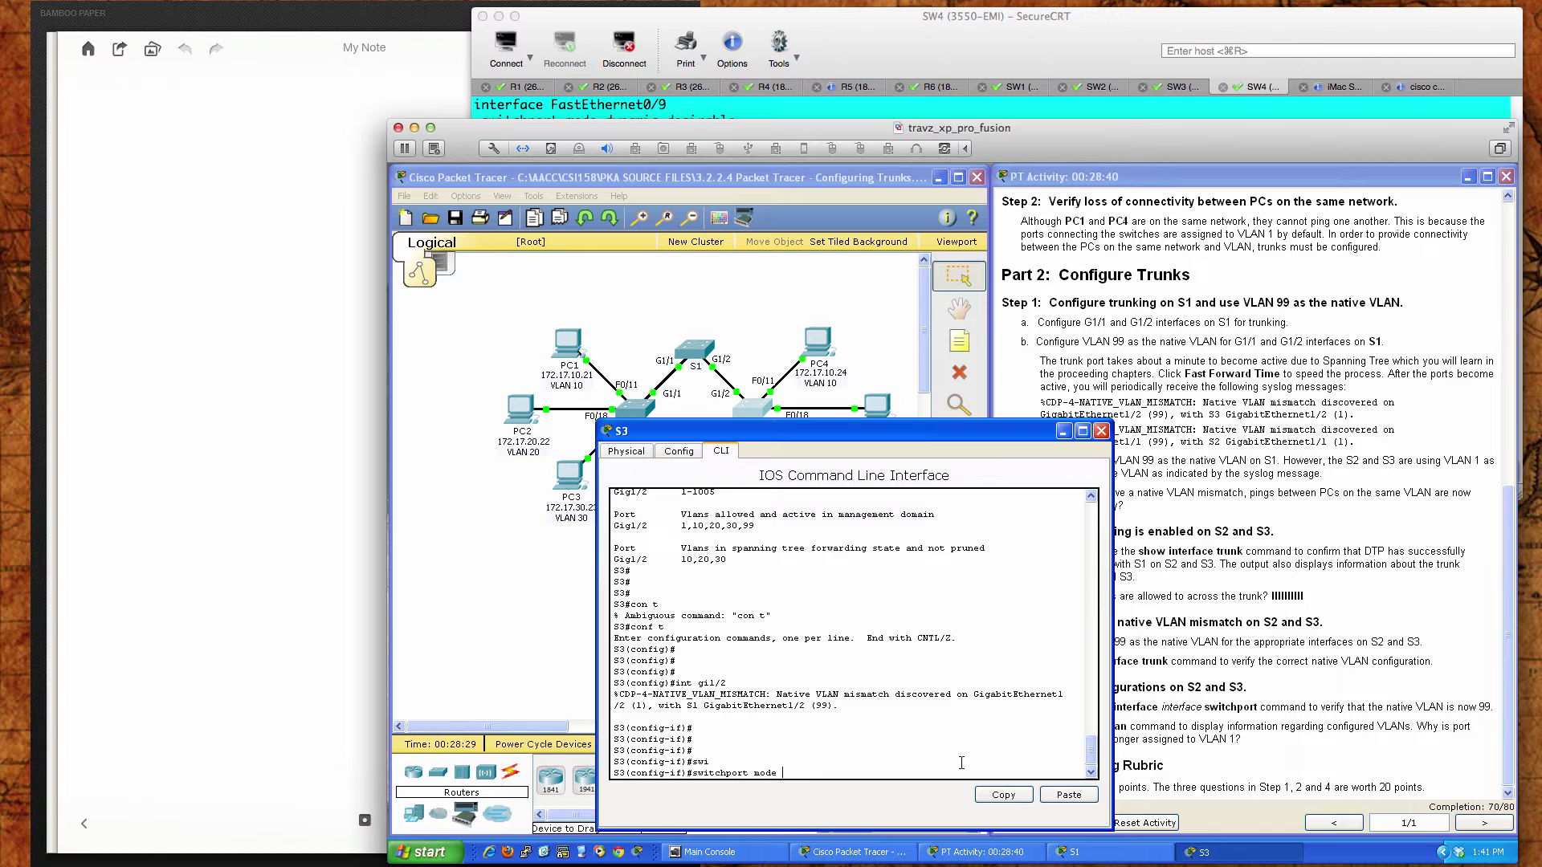
type("trunk")
key("Return")
Set Gig1/2's trunk native VLAN to 99 and exit configuration mode
type("swi")
key("Tab")
type("tru")
key("Tab")
type("na")
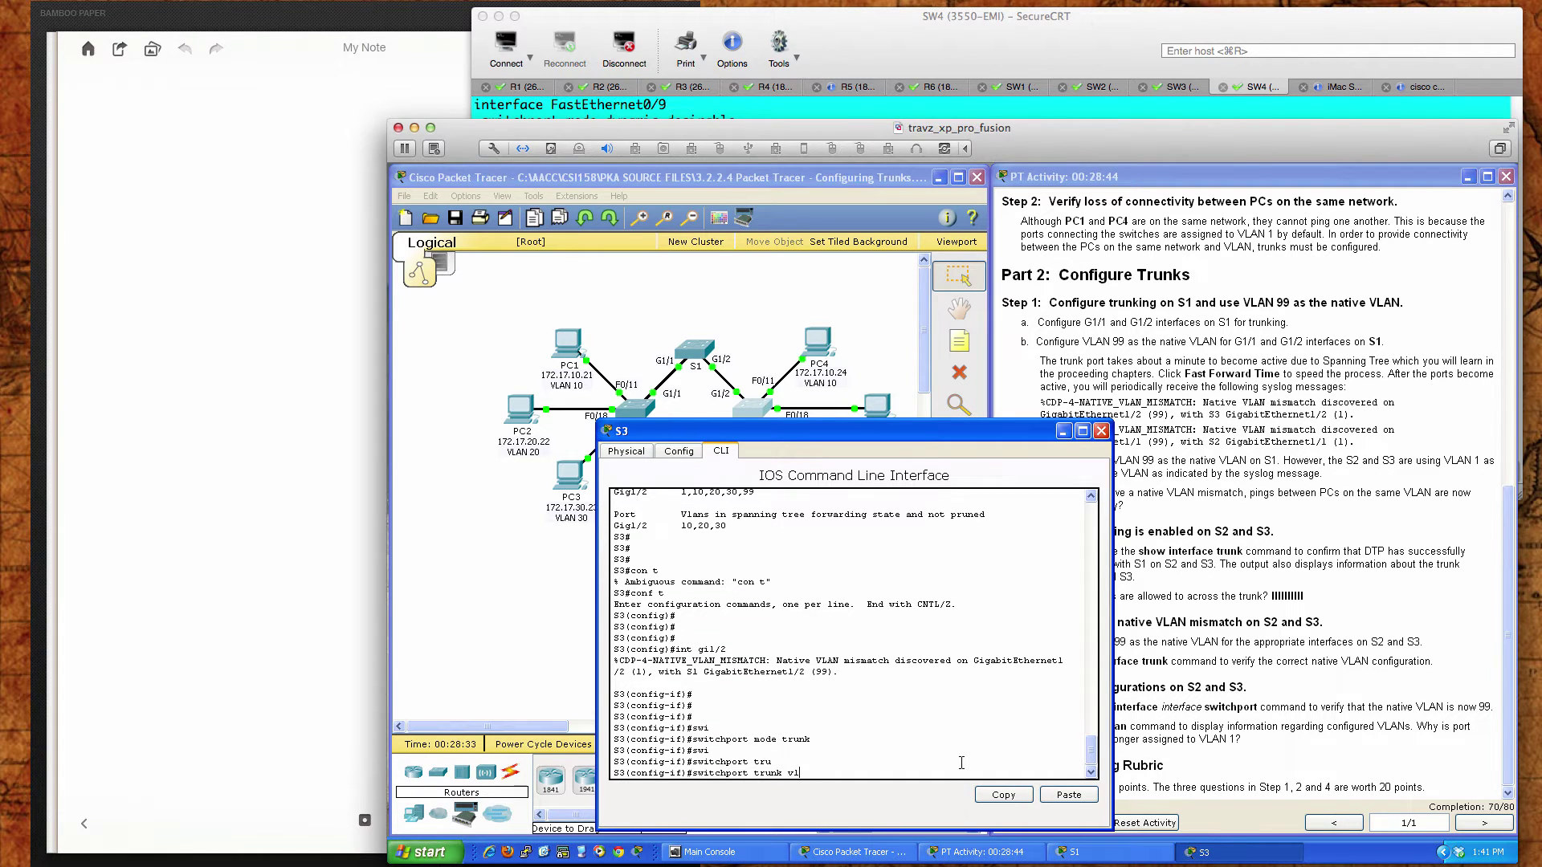
key("Tab")
type("vlan")
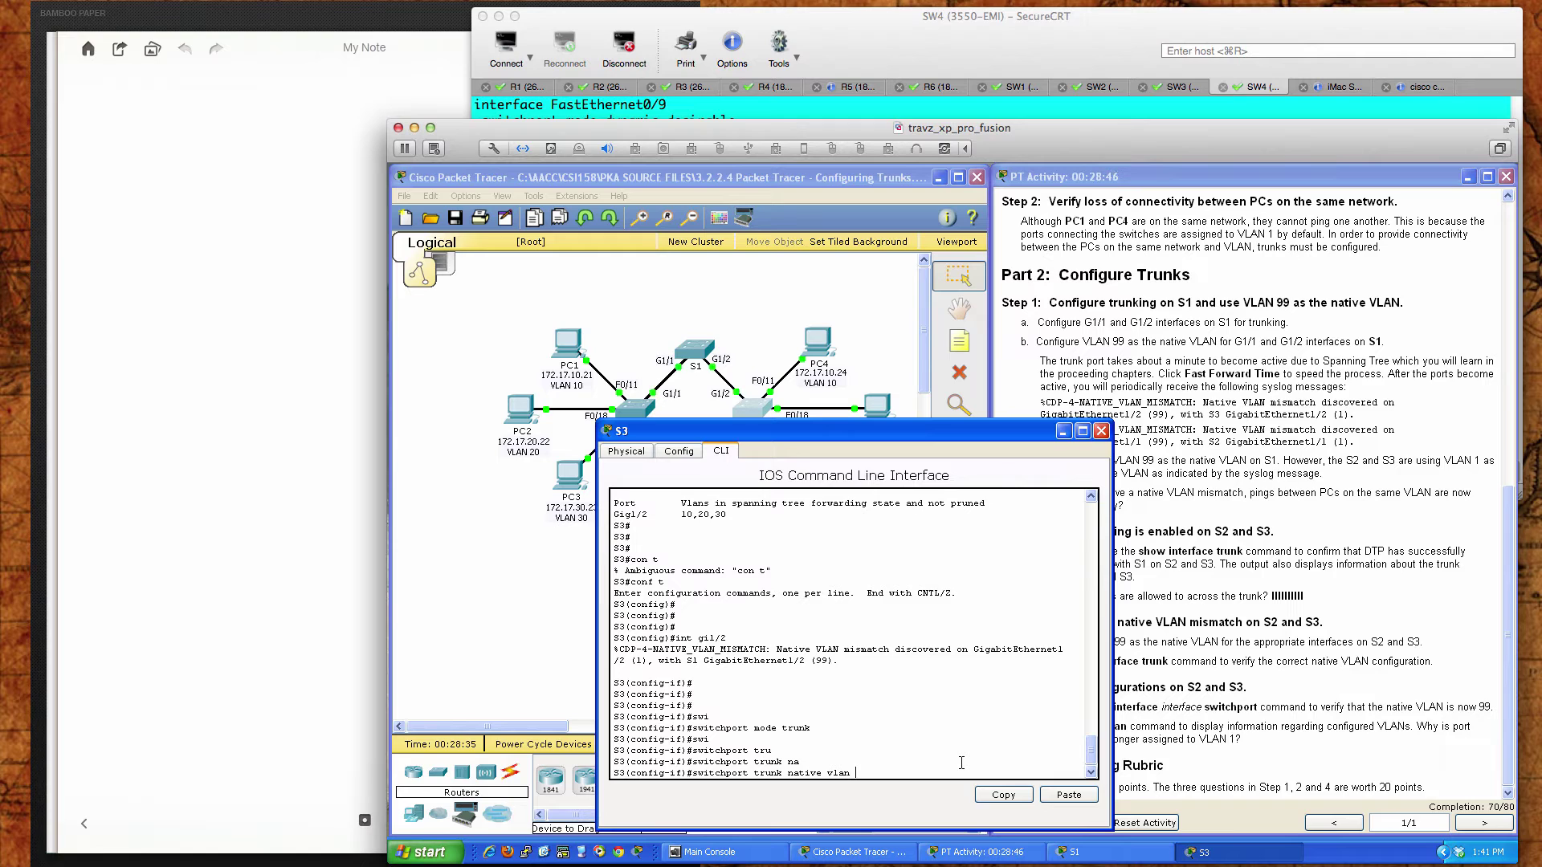
type(" 99")
key("Return")
key("Return")
key("Return")
key("Return")
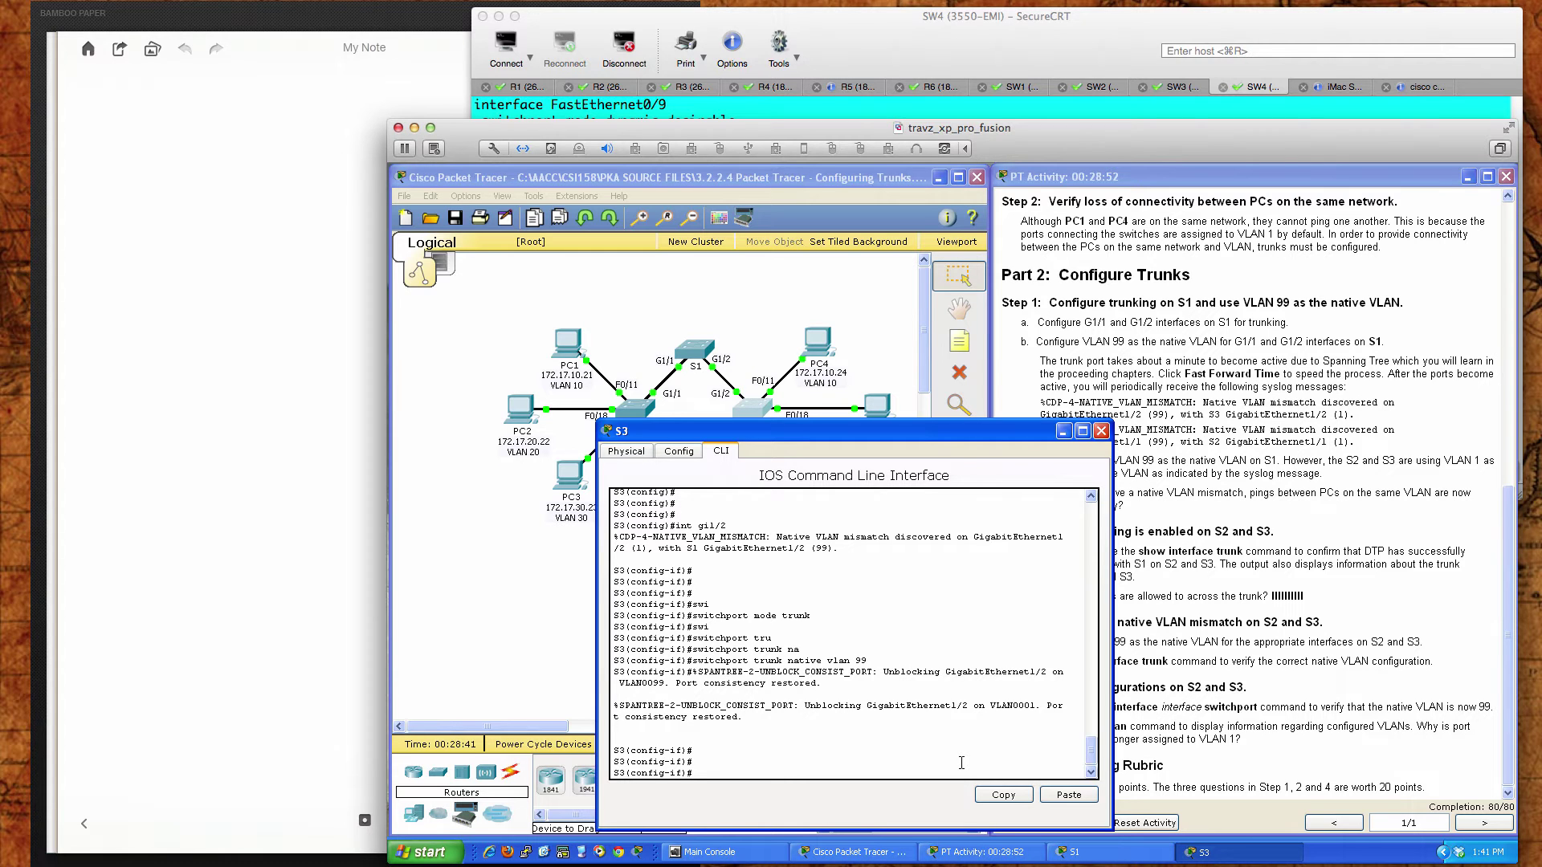
key("Return")
key("Return")
key("Return")
key("Return")
key("Return")
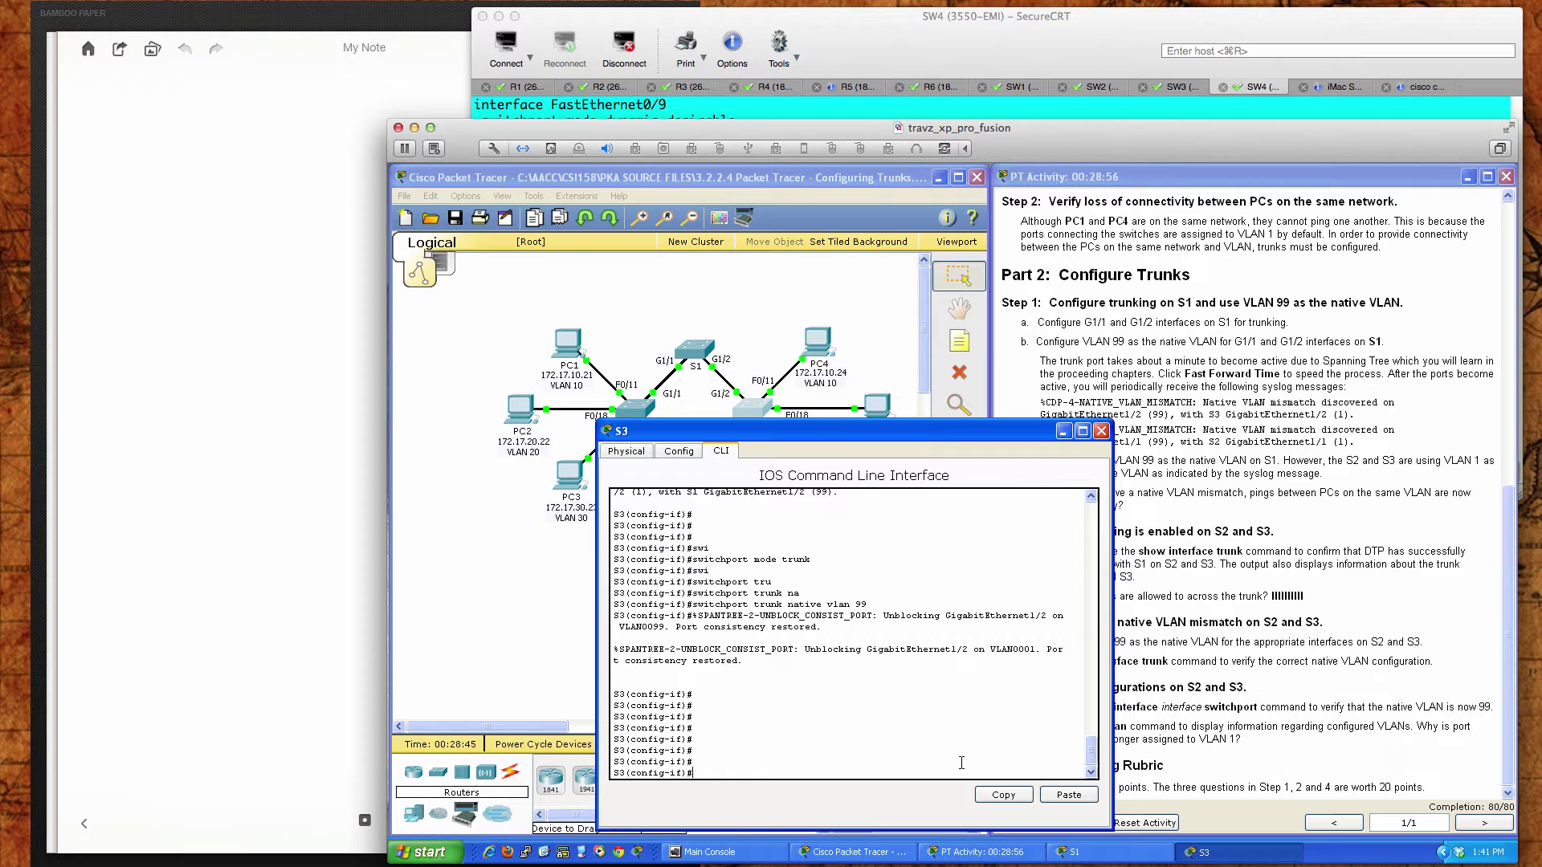
type("end")
key("Return")
key("Return")
key("Return")
key("Return")
key("Return")
Display S3's updated trunk summary with show interfaces trunk
type("sh inter trun")
key("Tab")
key("Return")
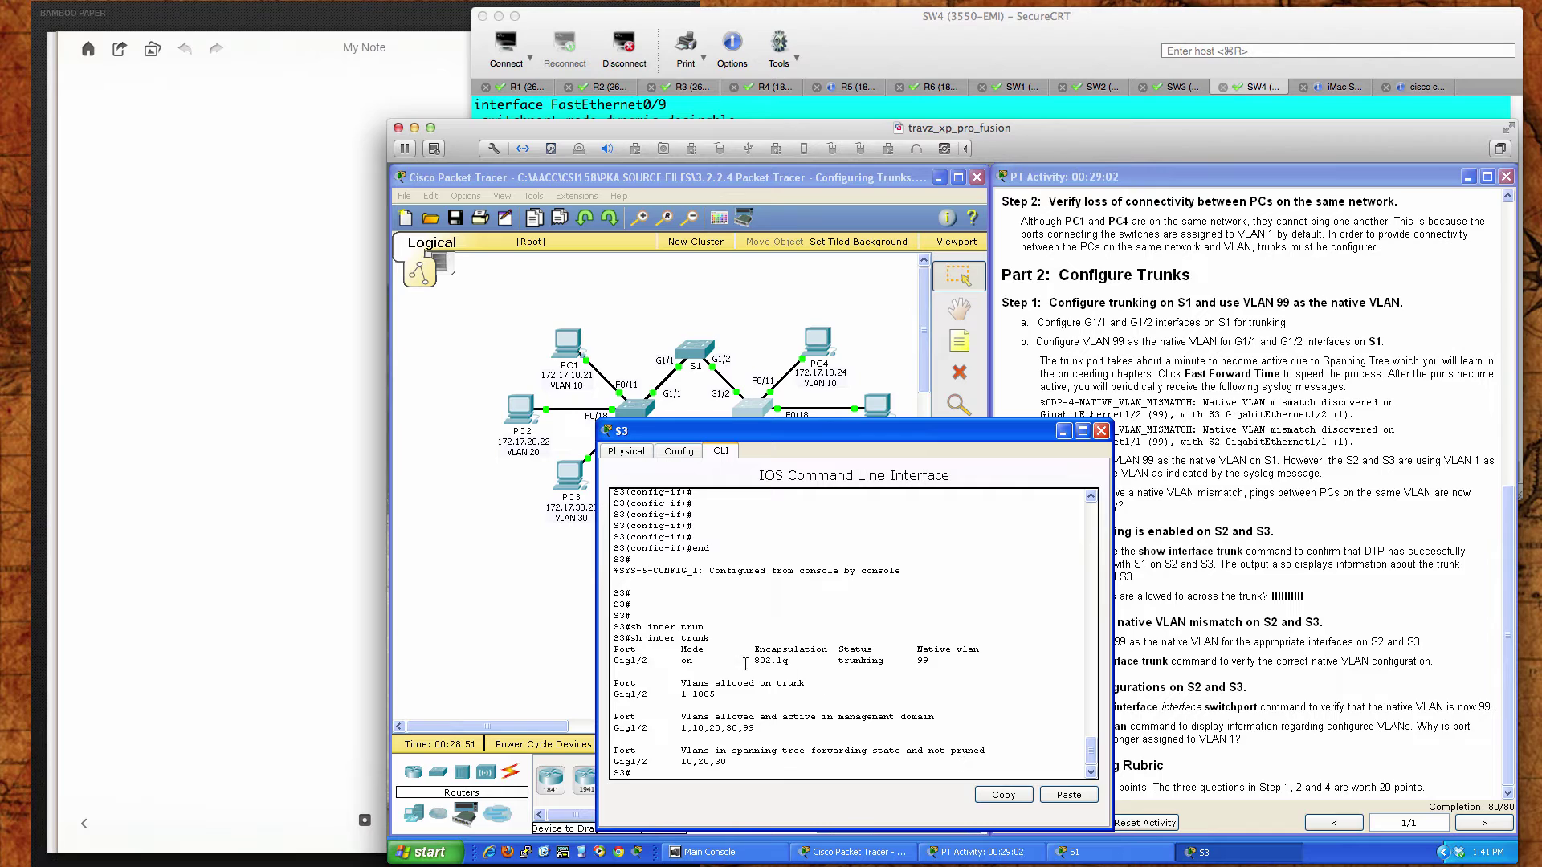
Highlight Gig1/2's trunk mode 'on' and 802.1q encapsulation in S3's output
left_click_drag(682, 650, 702, 661)
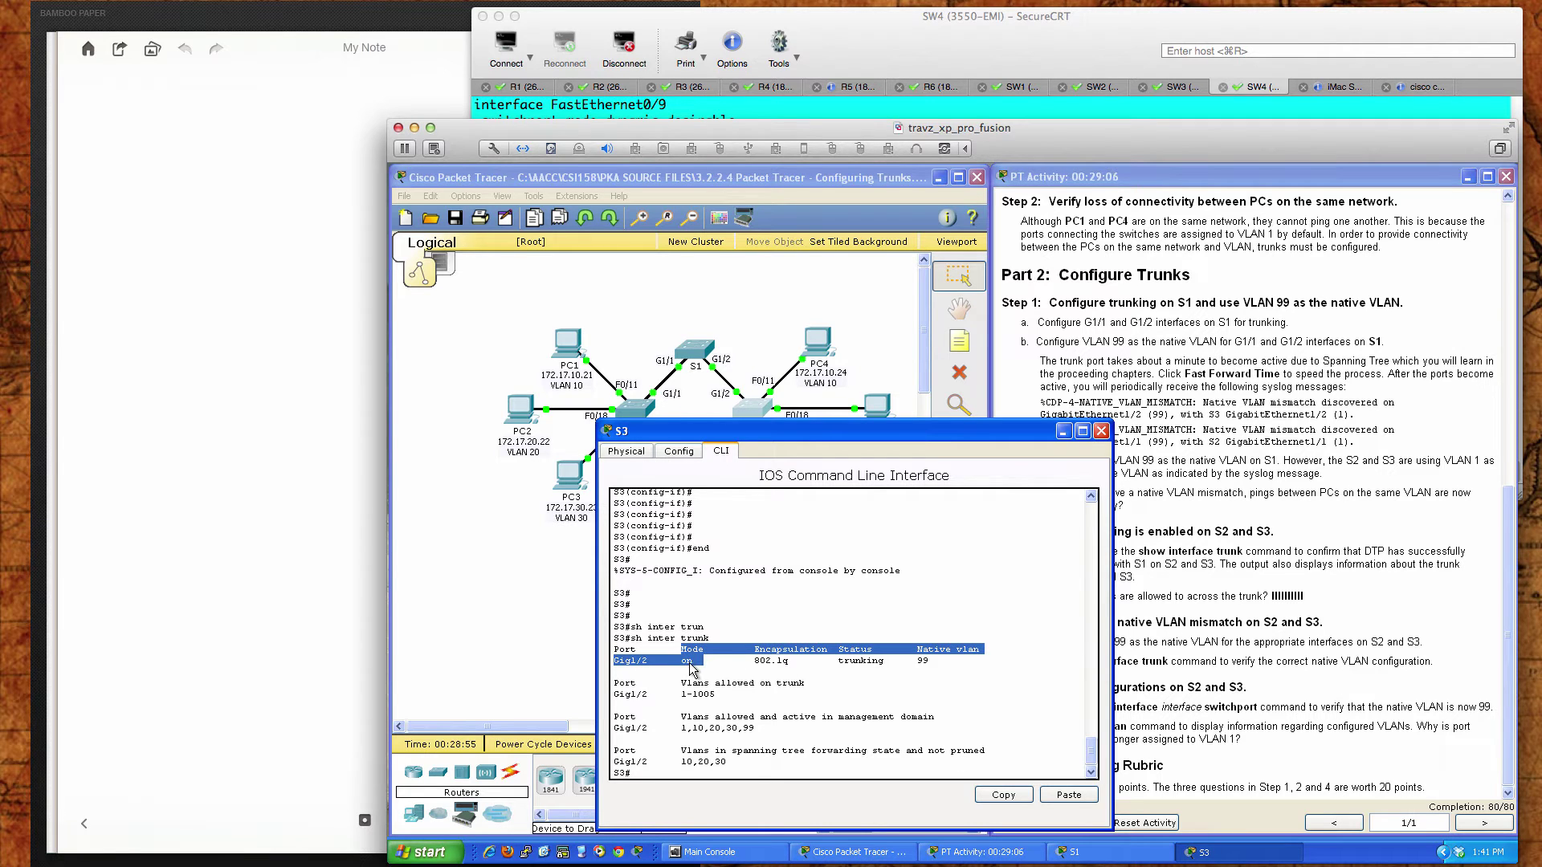
left_click(691, 669)
left_click_drag(680, 660, 693, 661)
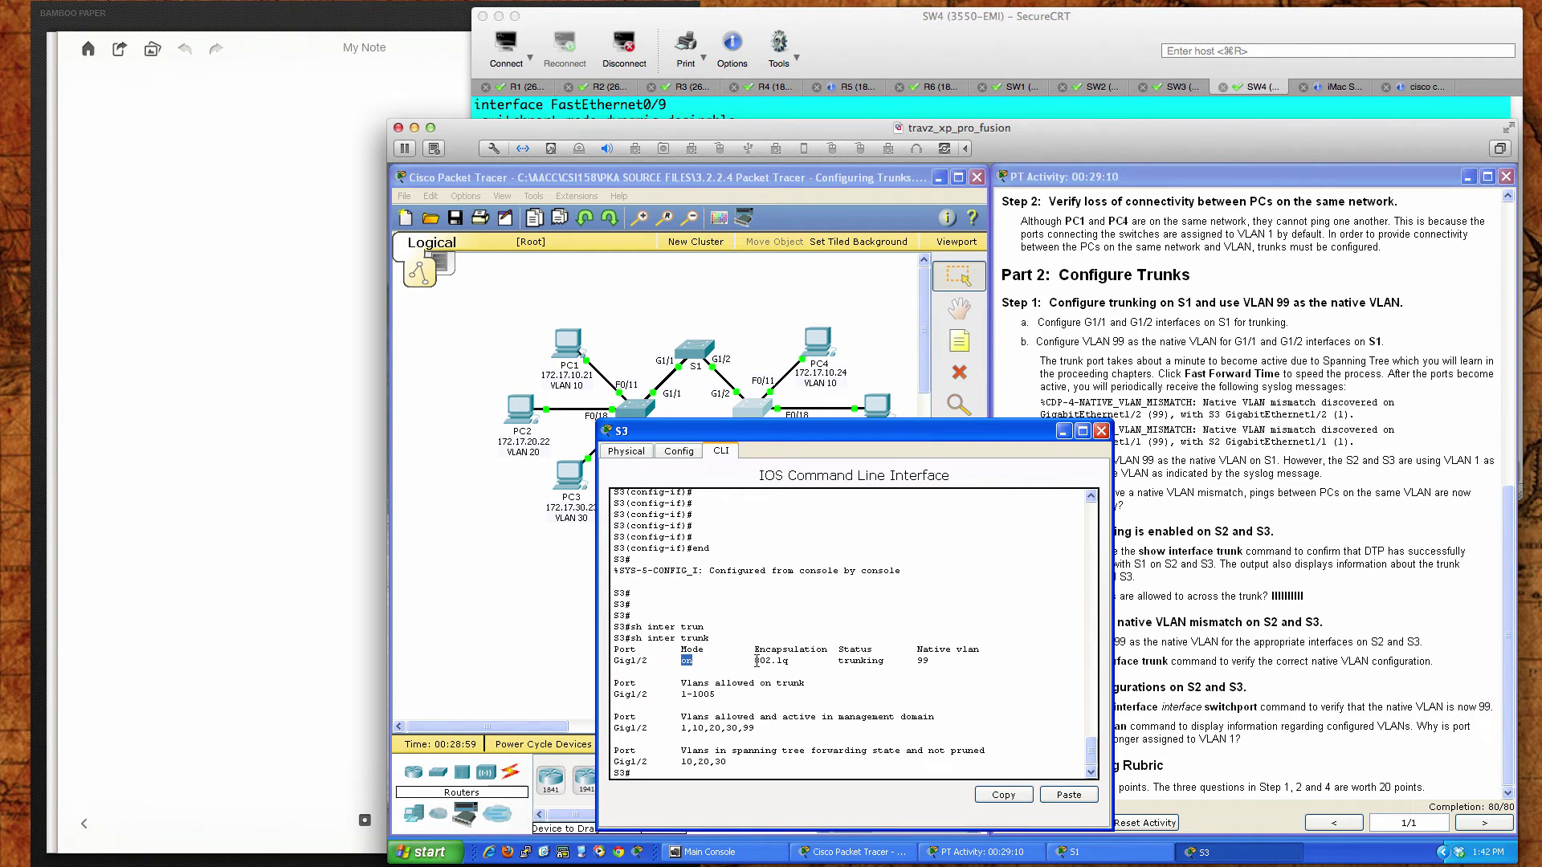
left_click_drag(756, 661, 797, 660)
left_click(1027, 707)
Save S3's running configuration with wri mem and close its window
key("Return")
key("Return")
key("Return")
type("wri mem")
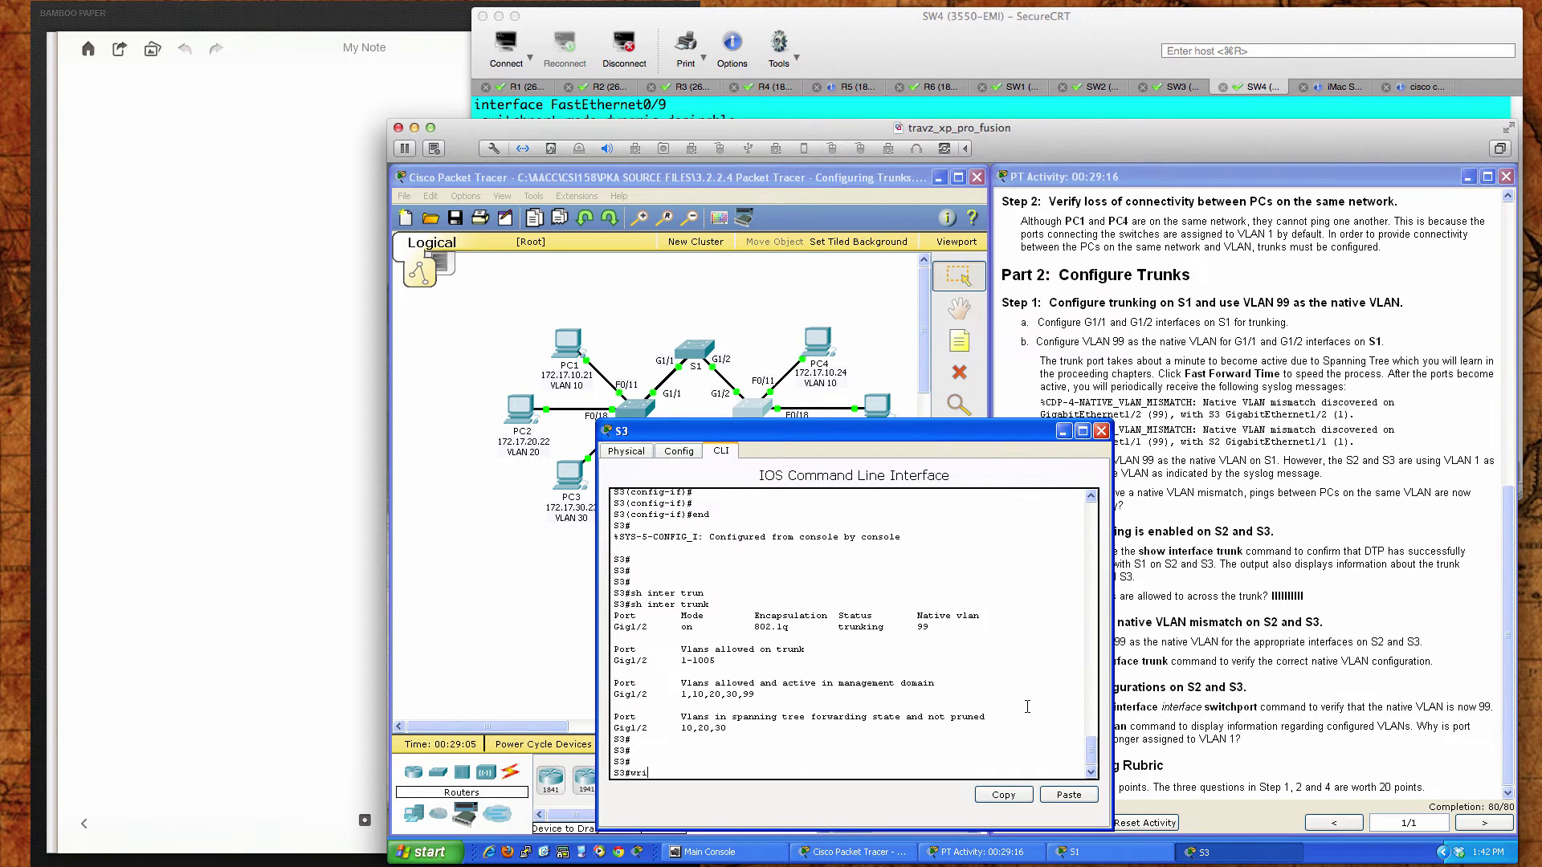
key("Return")
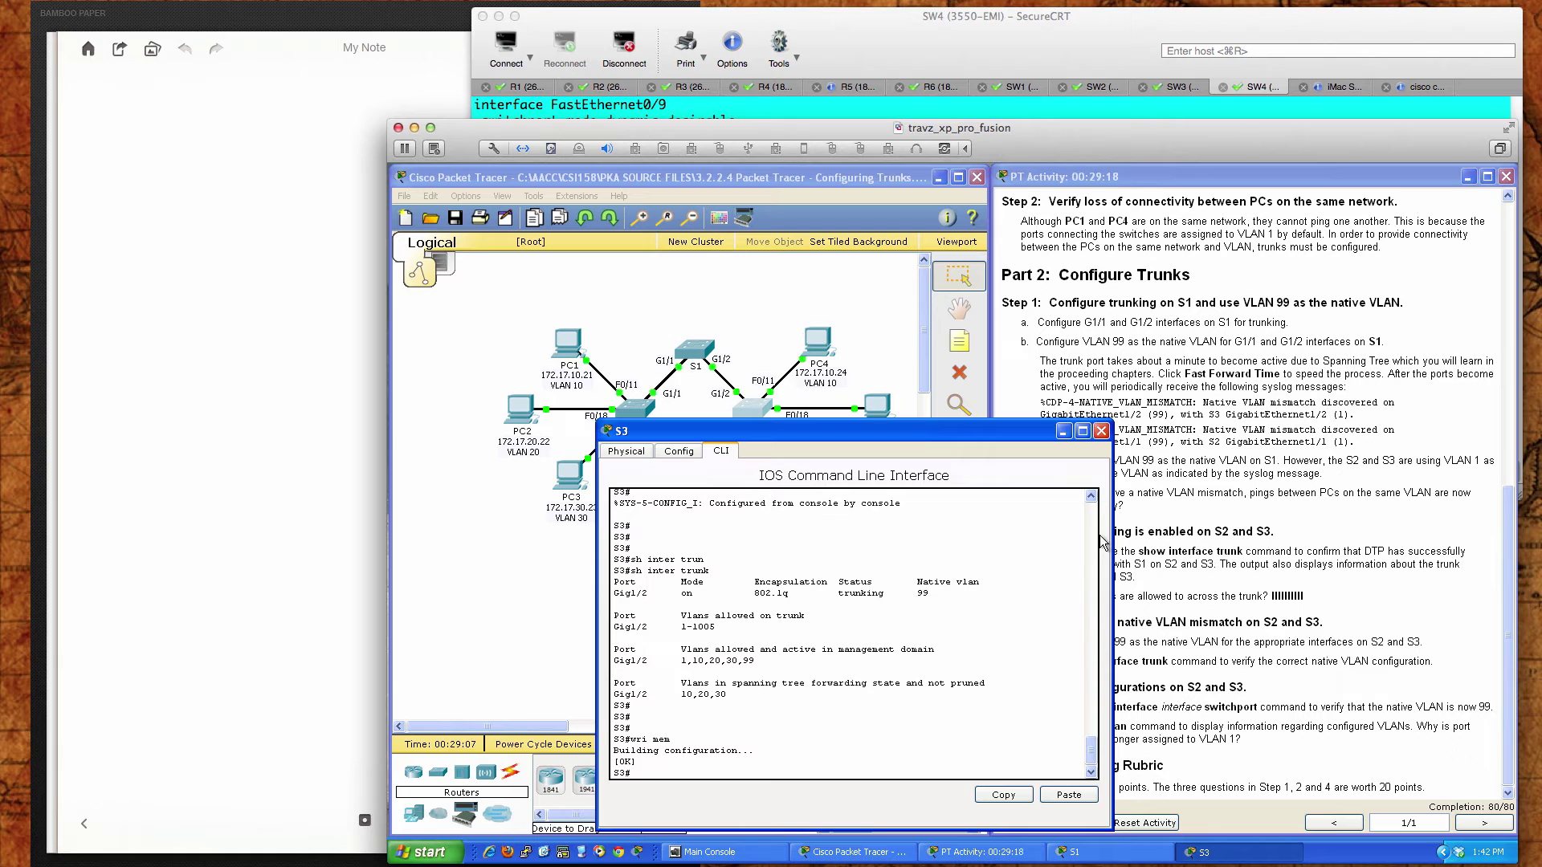
left_click(1101, 431)
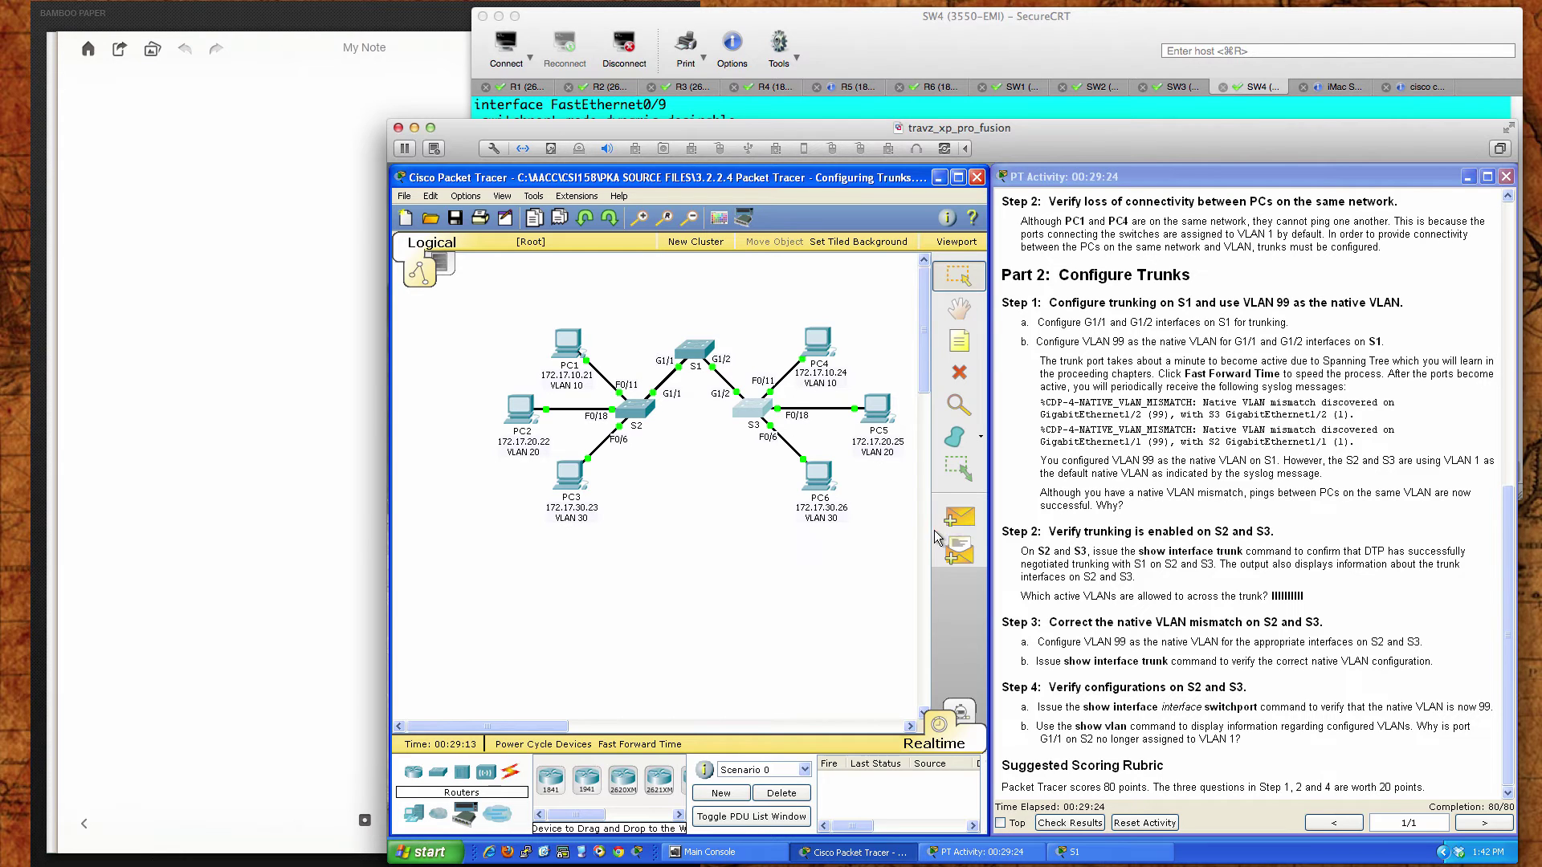
Open S3's device window, move and close it, then reopen S3's window
left_click(765, 416)
left_click(842, 447)
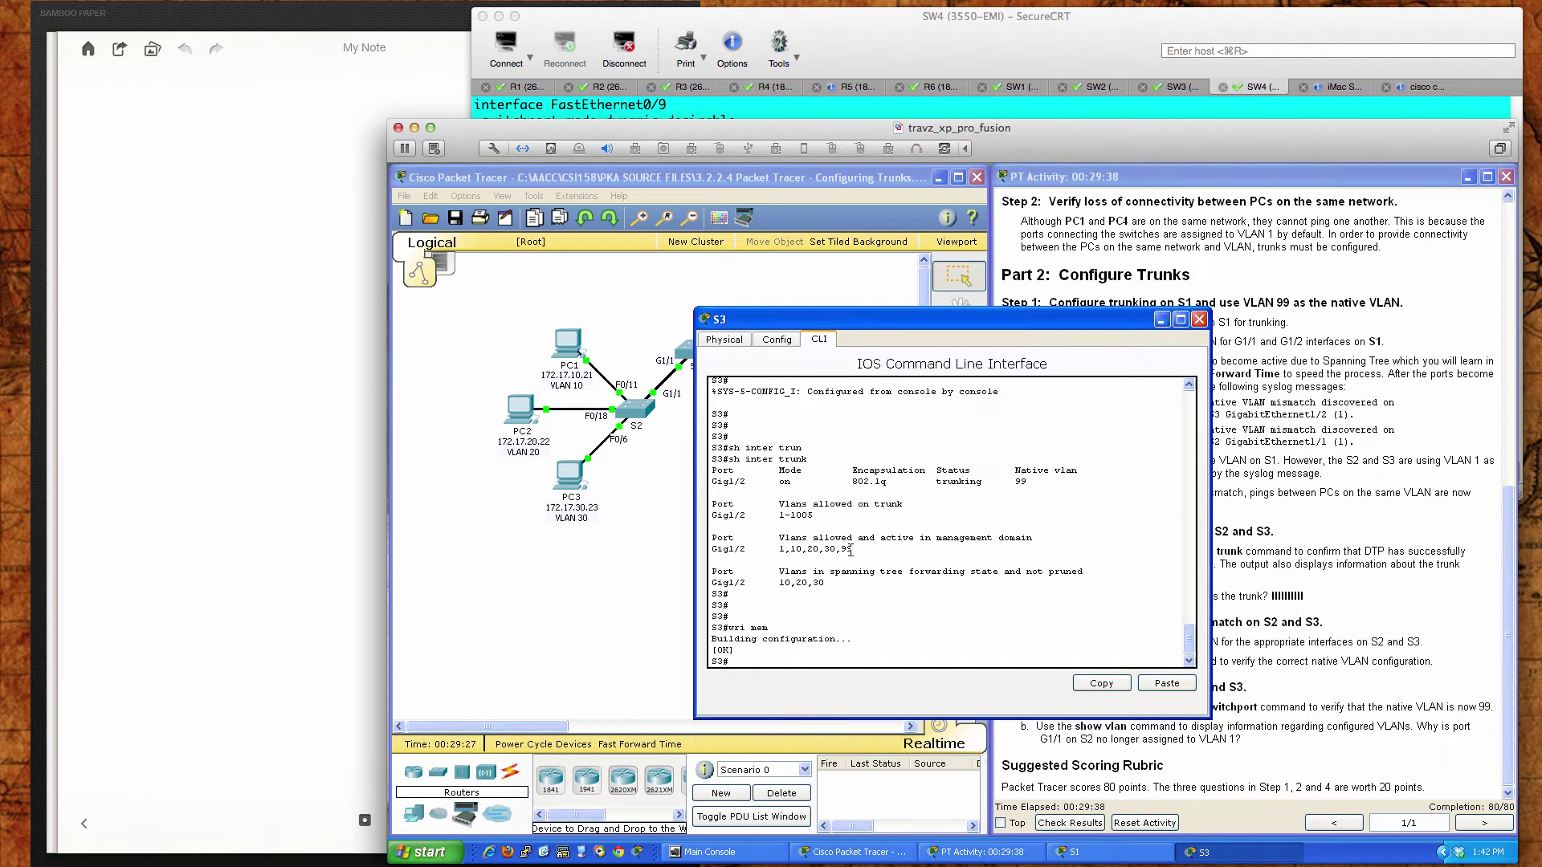
left_click_drag(1084, 324, 967, 377)
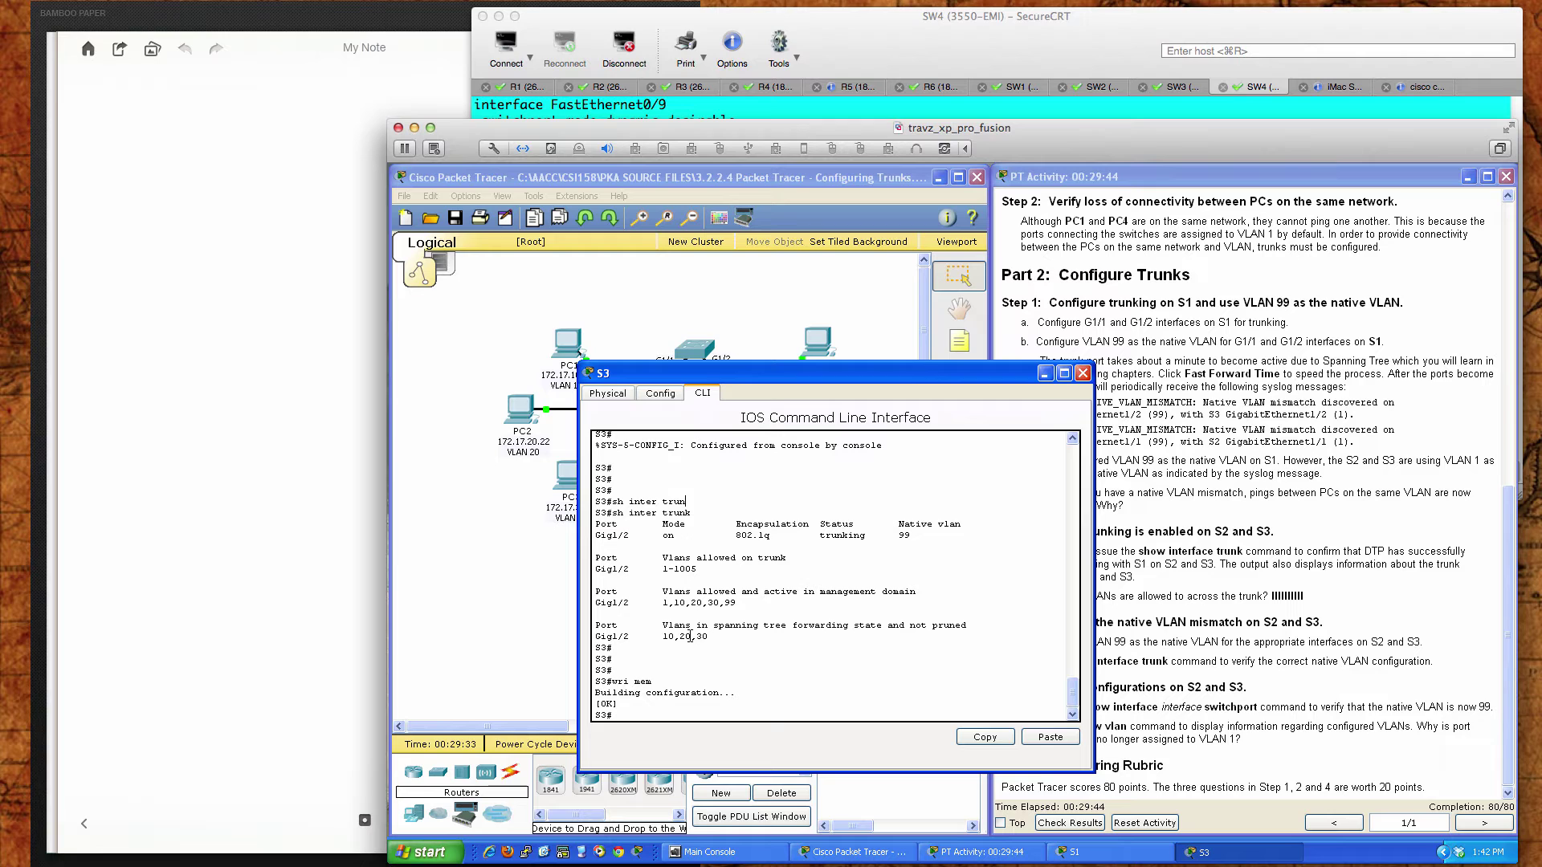
left_click(1083, 373)
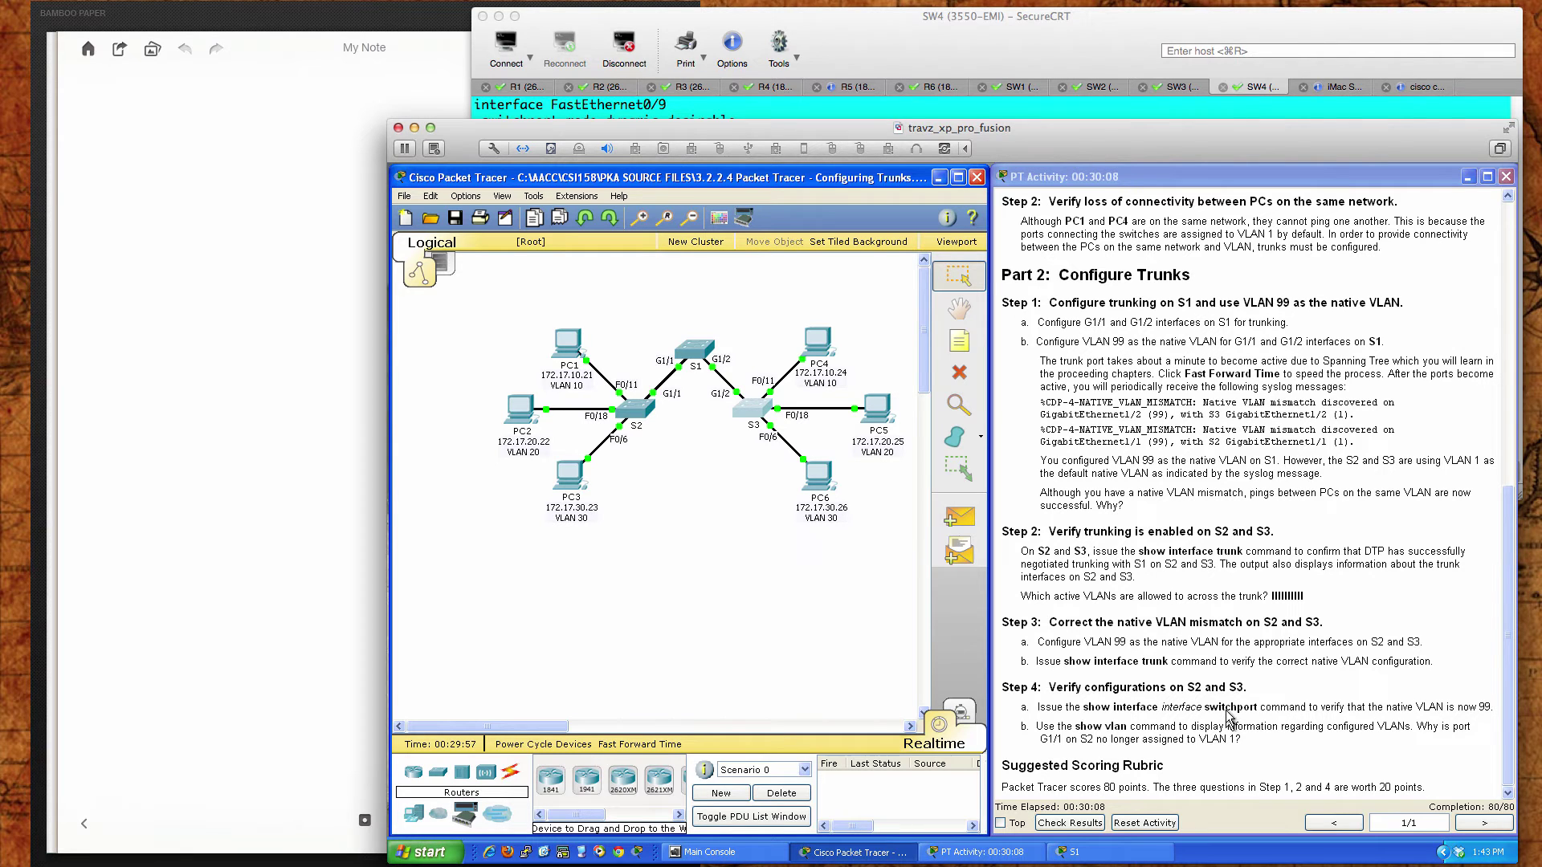
left_click(766, 415)
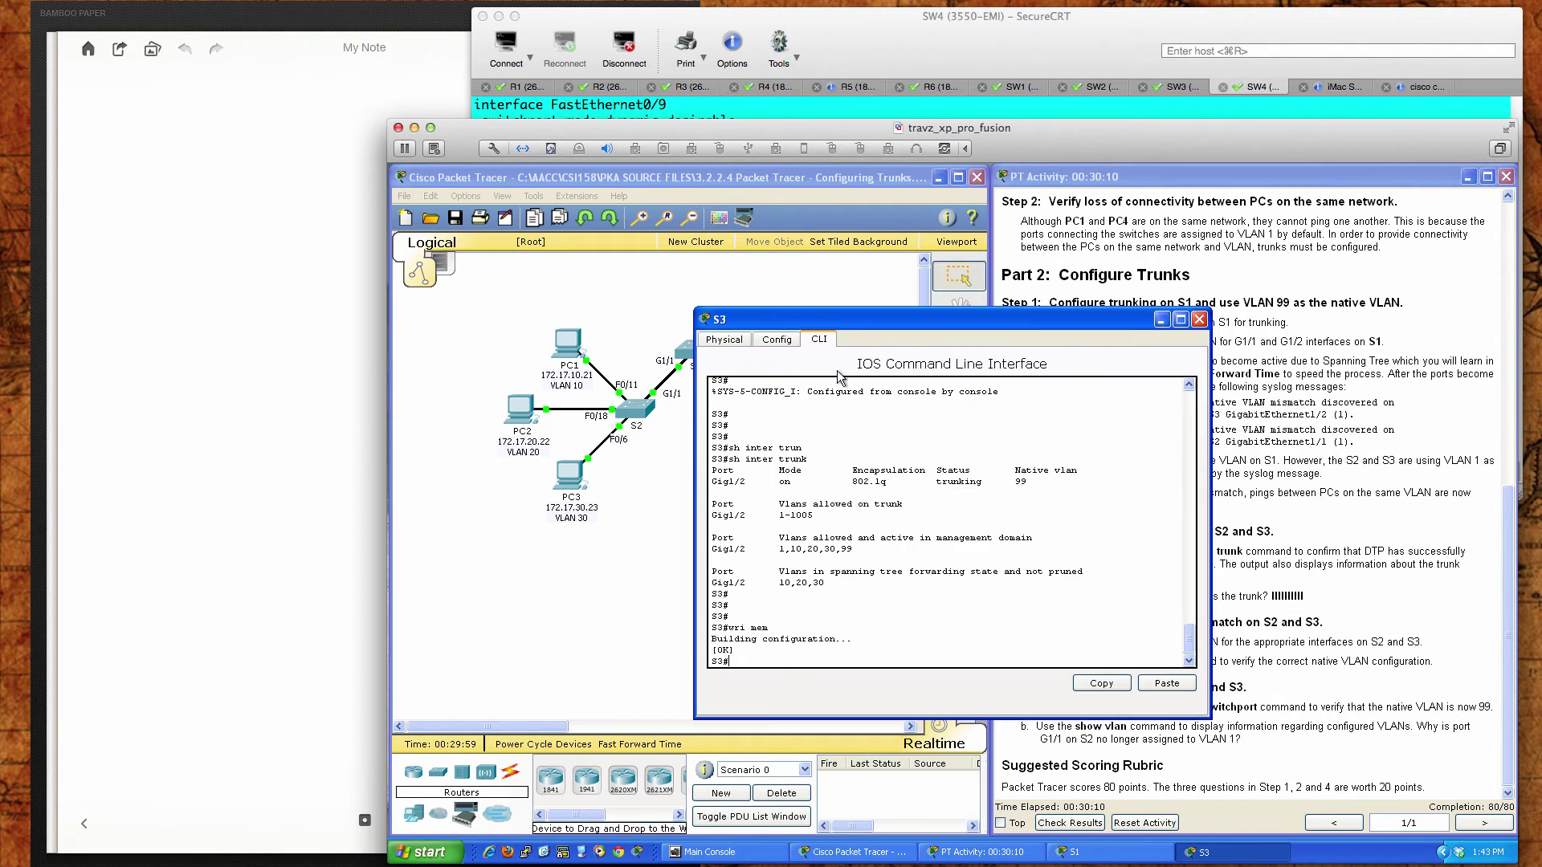
Run show interfaces gi1/2 switchport on S3
left_click_drag(861, 329, 611, 381)
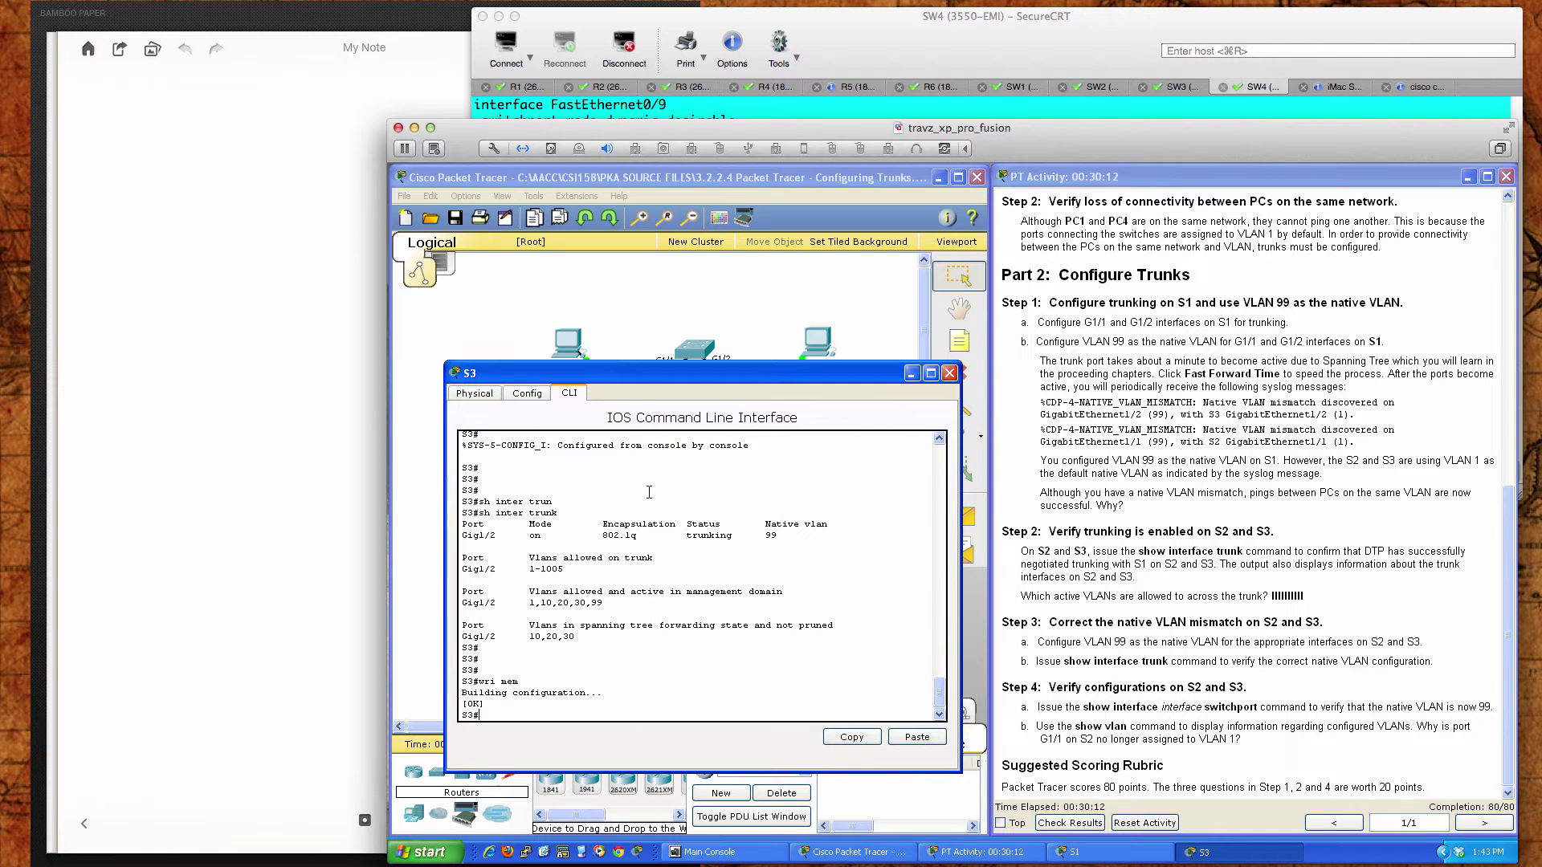
type("sh inter")
key("Tab")
type("gil/2 swi")
key("Tab")
key("Return")
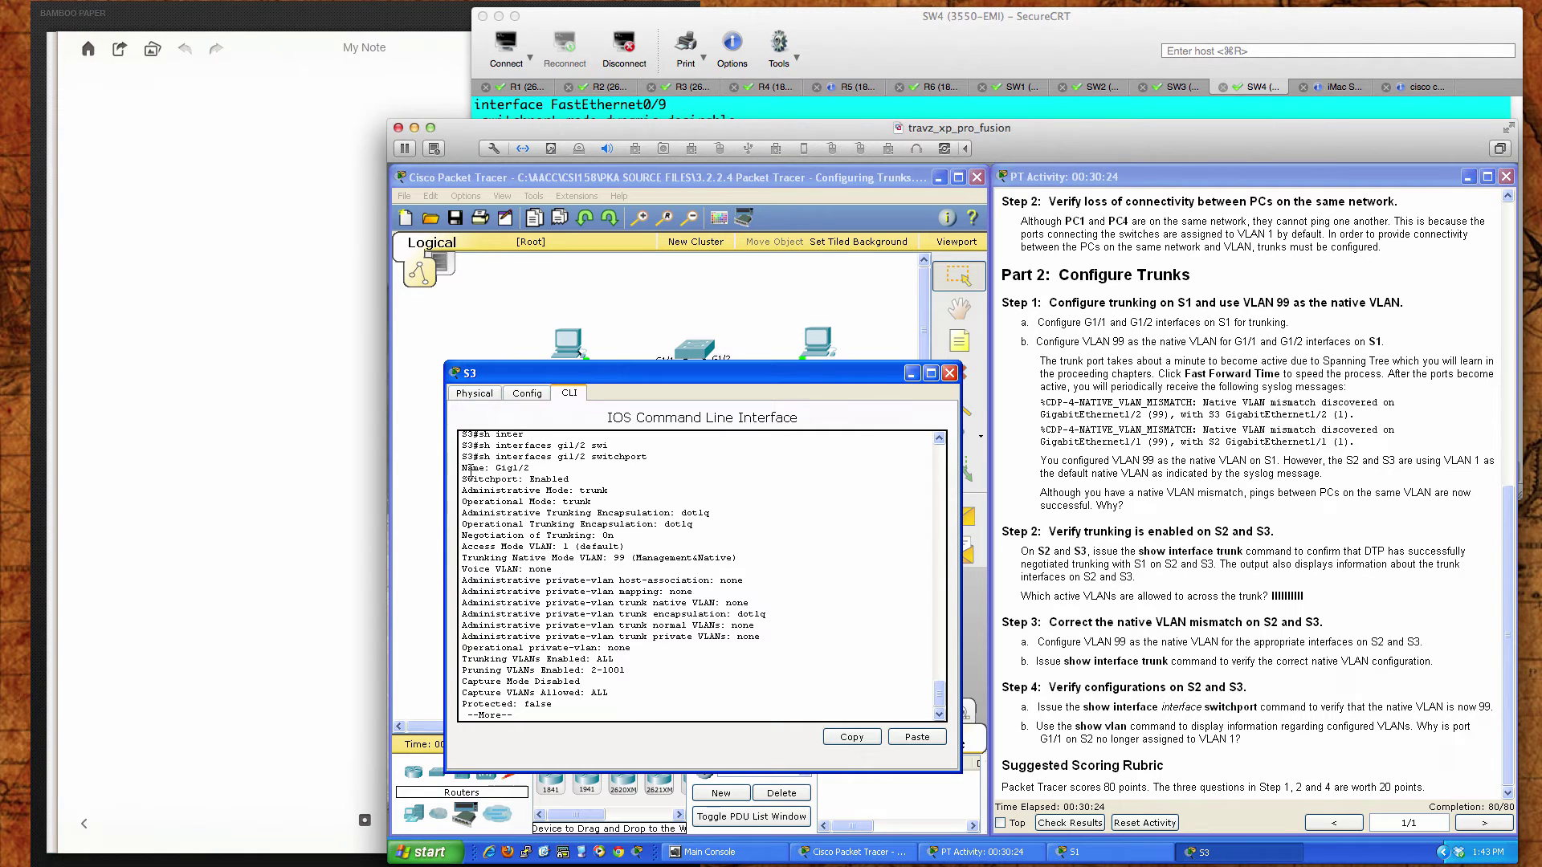
Highlight trunk administrative/operational mode, negotiation On and native VLAN 99, then page the rest
left_click_drag(463, 469, 599, 614)
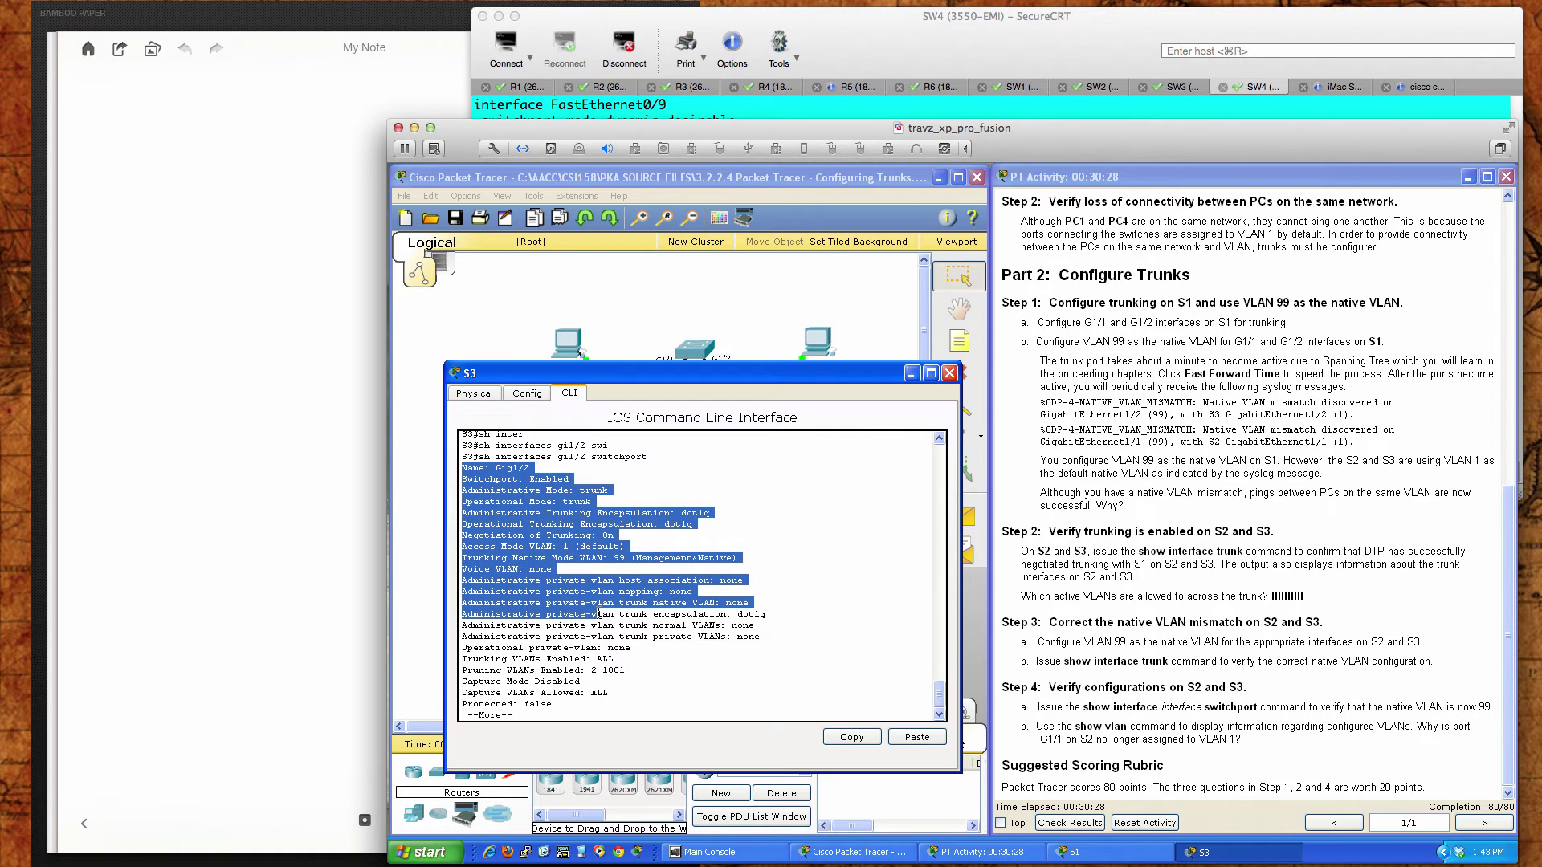
left_click(480, 483)
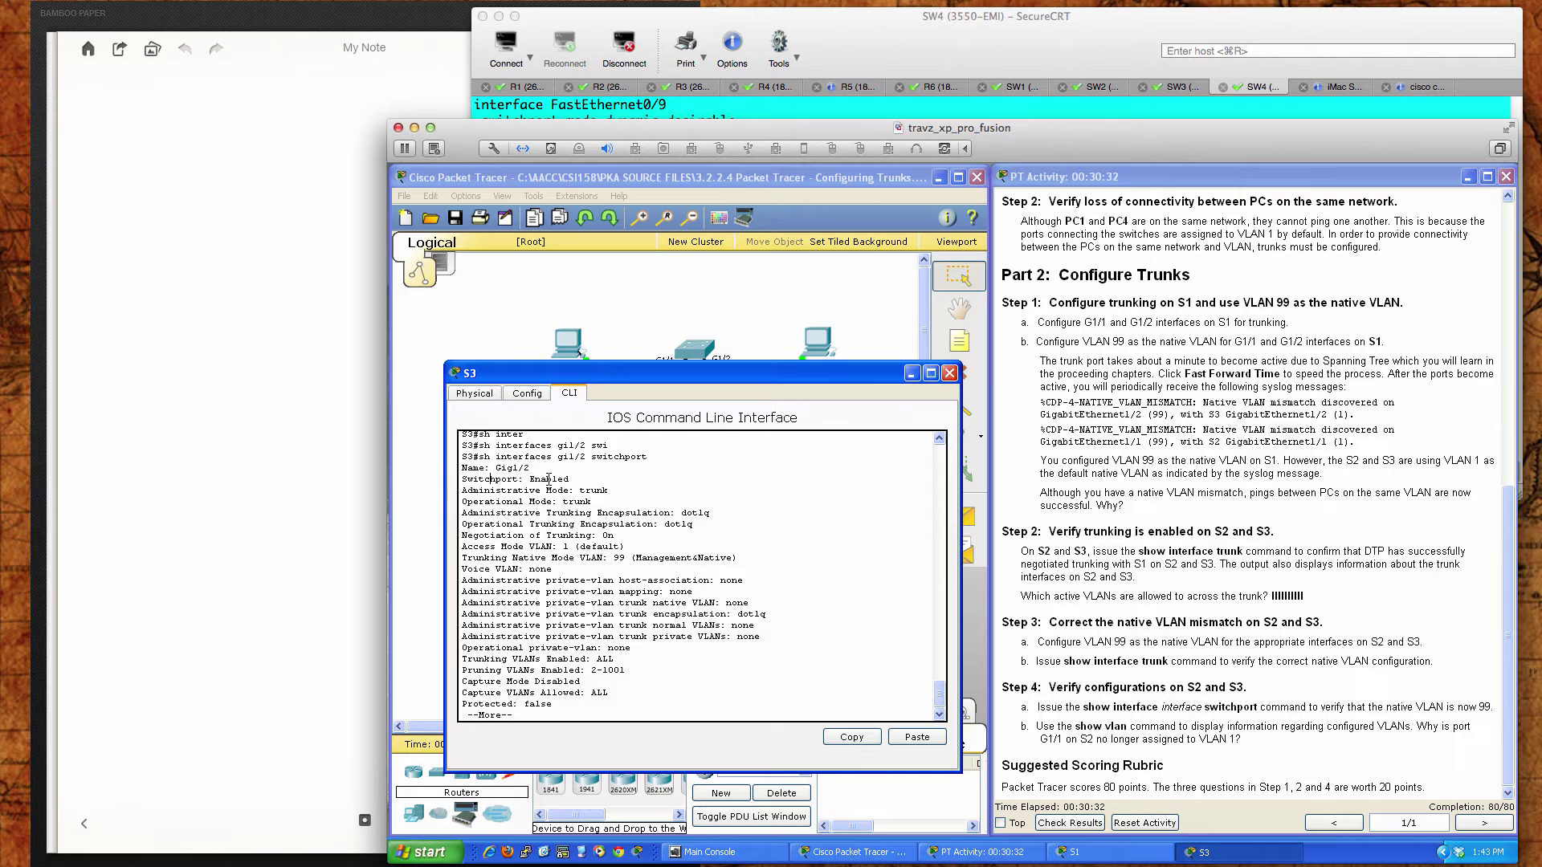
left_click_drag(464, 489, 608, 494)
left_click_drag(463, 501, 604, 506)
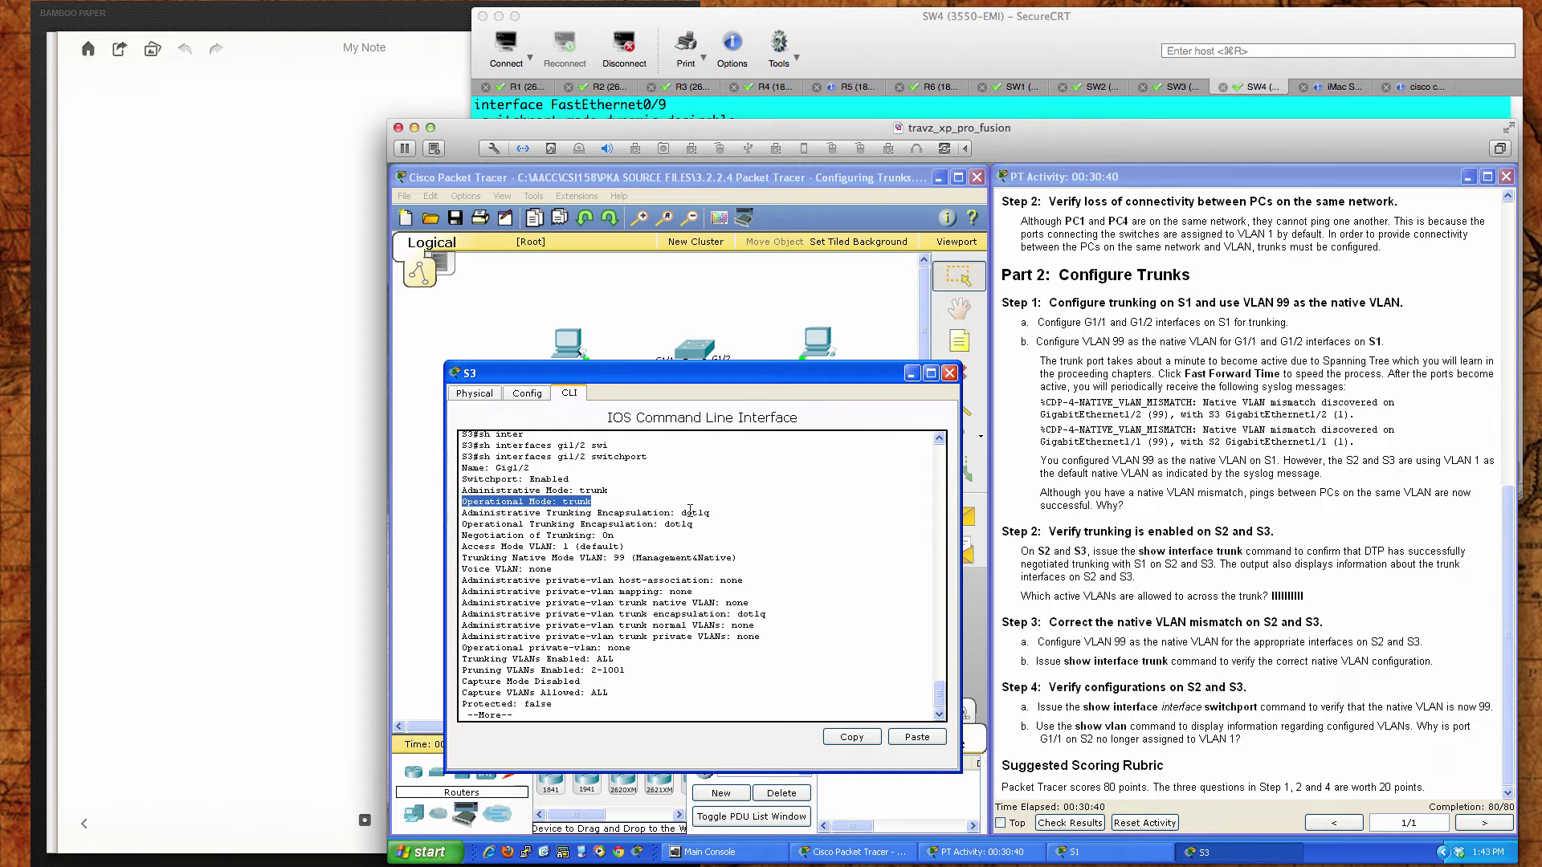
left_click_drag(604, 535, 617, 536)
left_click_drag(461, 547, 625, 546)
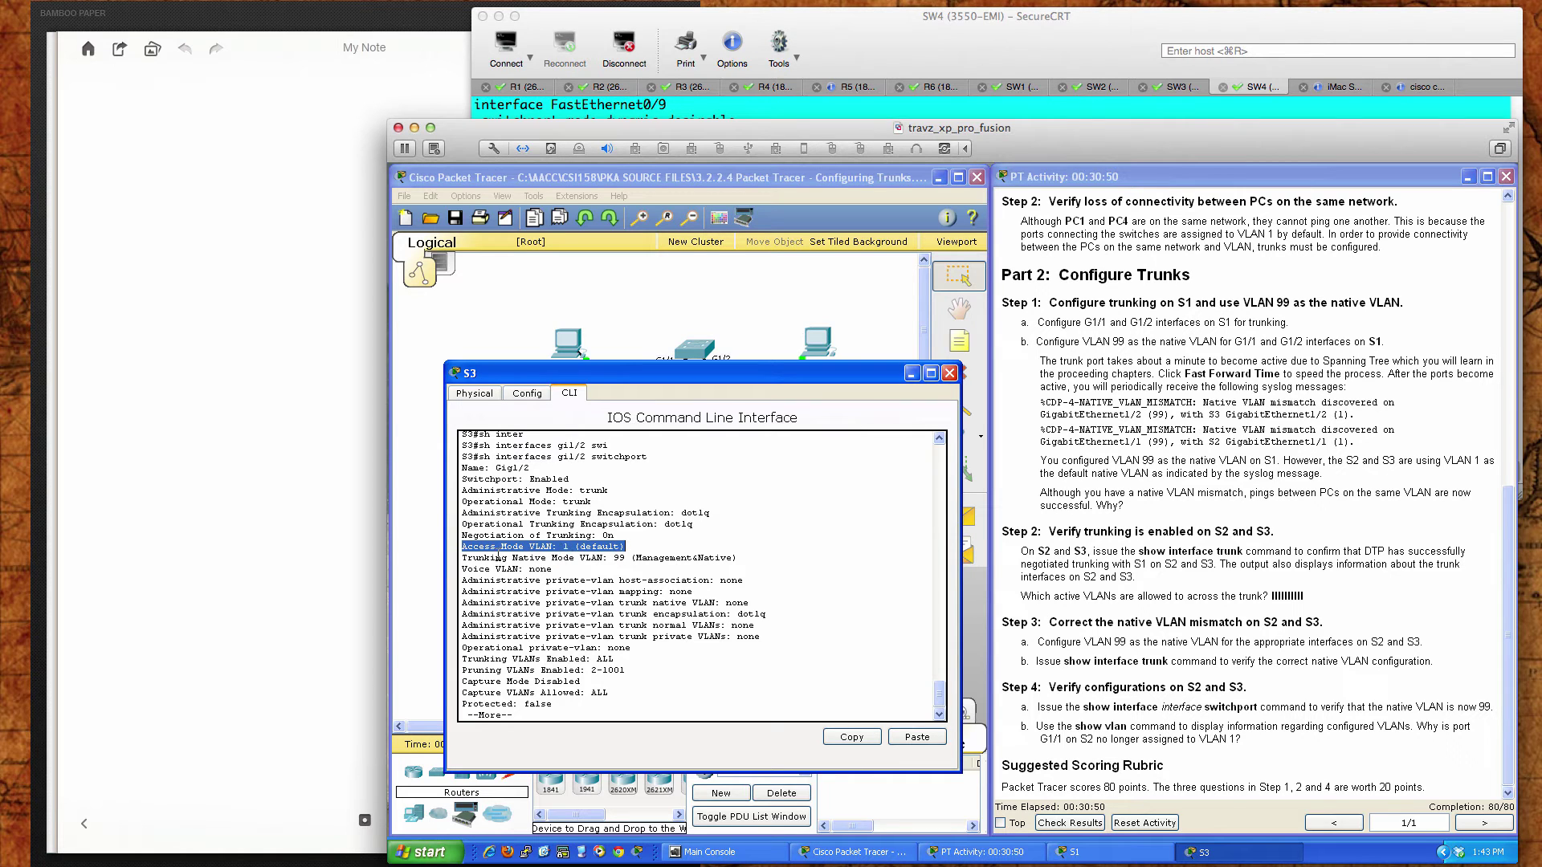
left_click(469, 557)
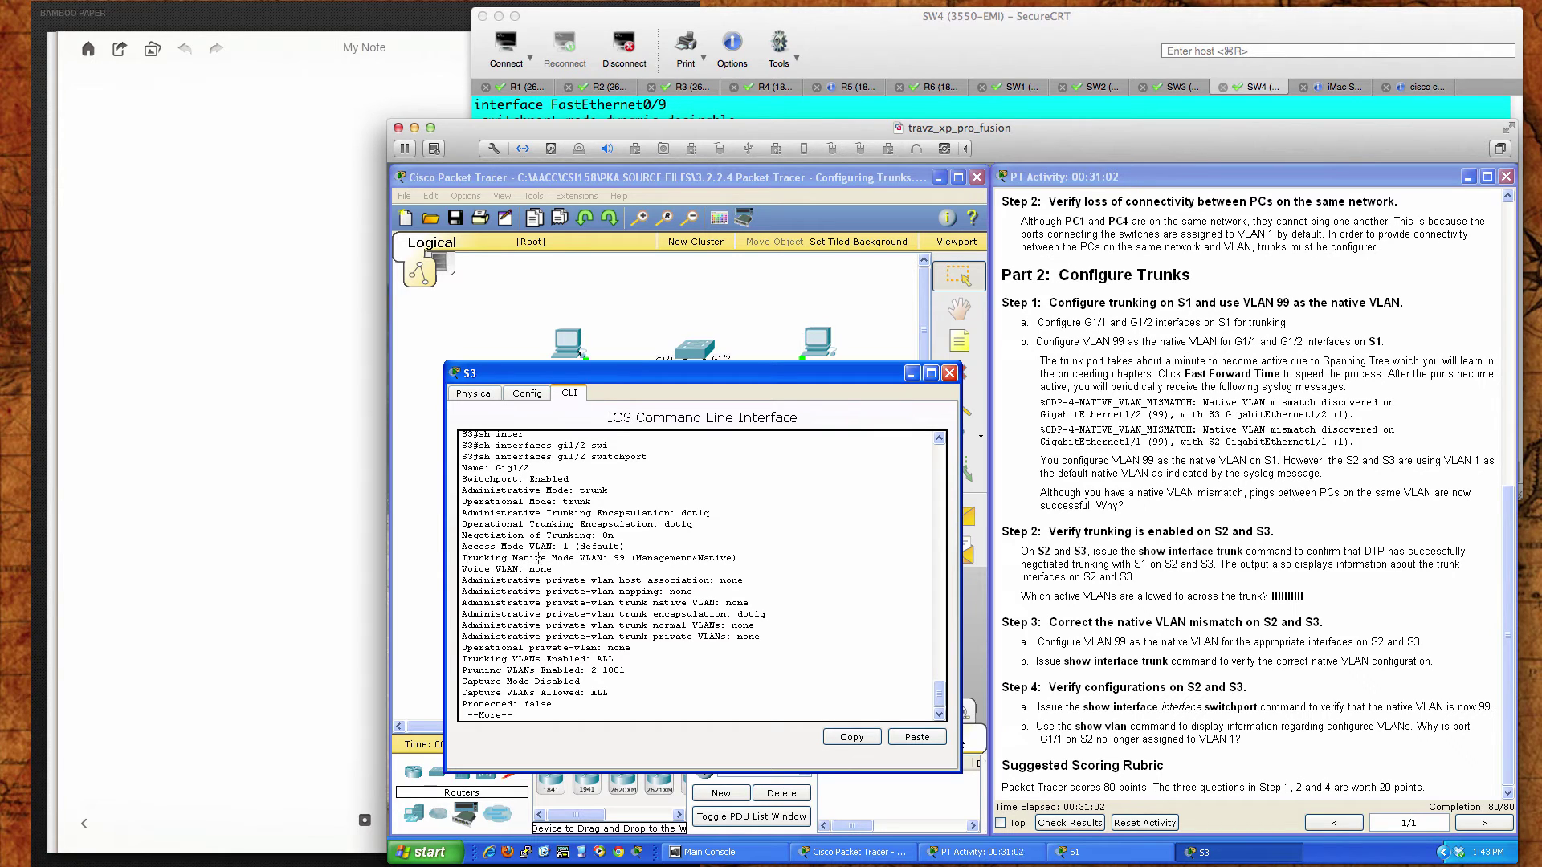
left_click_drag(614, 558, 643, 565)
key("space")
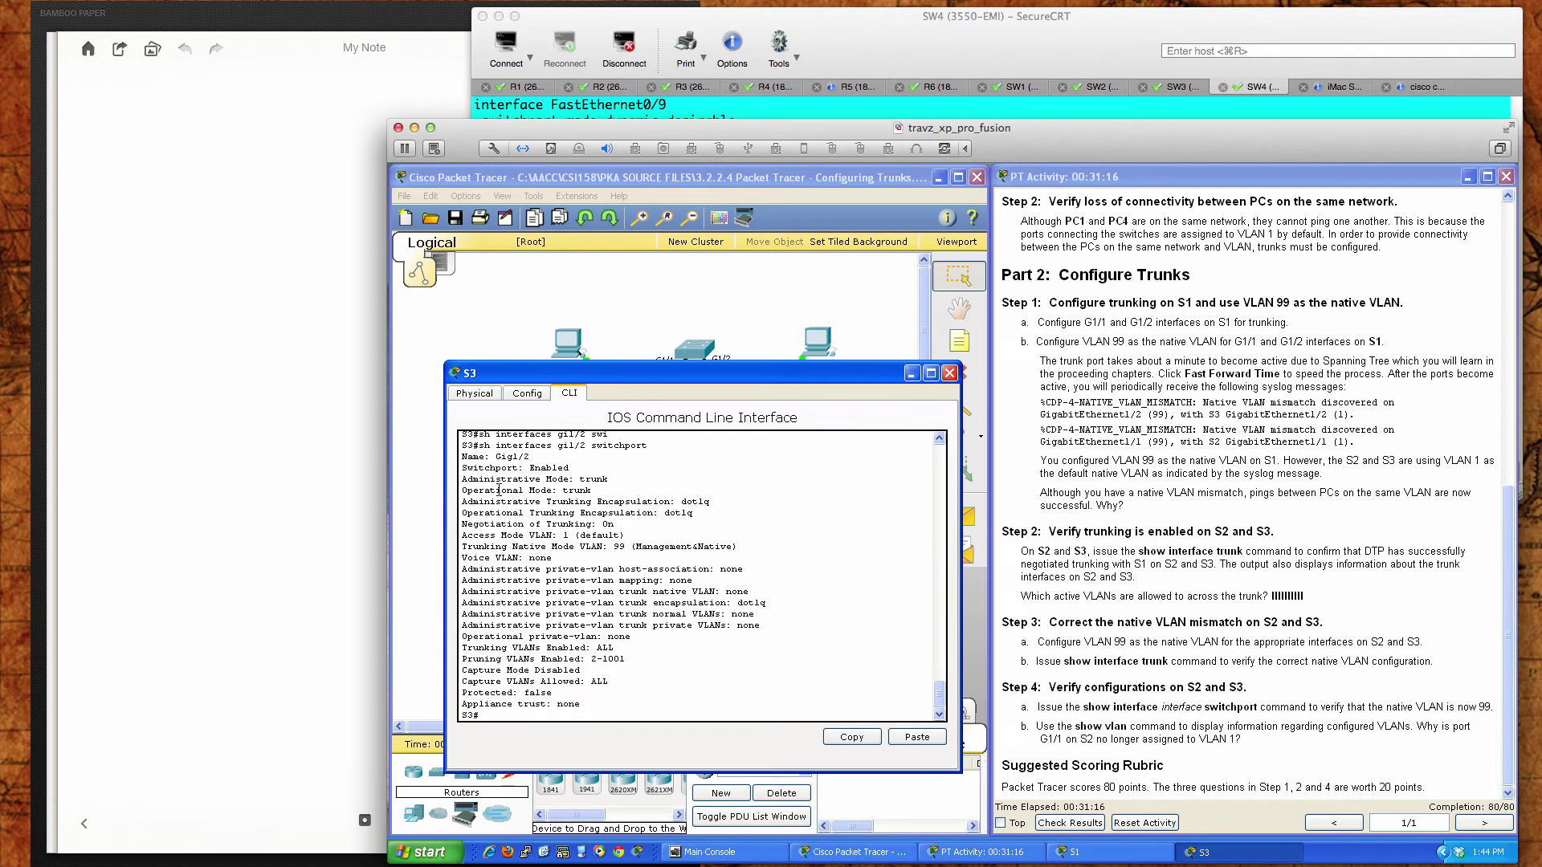
Show S3's Gig1/1 switchport details and highlight switchport enabled and dynamic auto mode
key("Up")
key("Left")
key("Left")
key("Left")
key("Left")
key("Left")
key("Left")
key("BackSpace")
type("1")
key("Return")
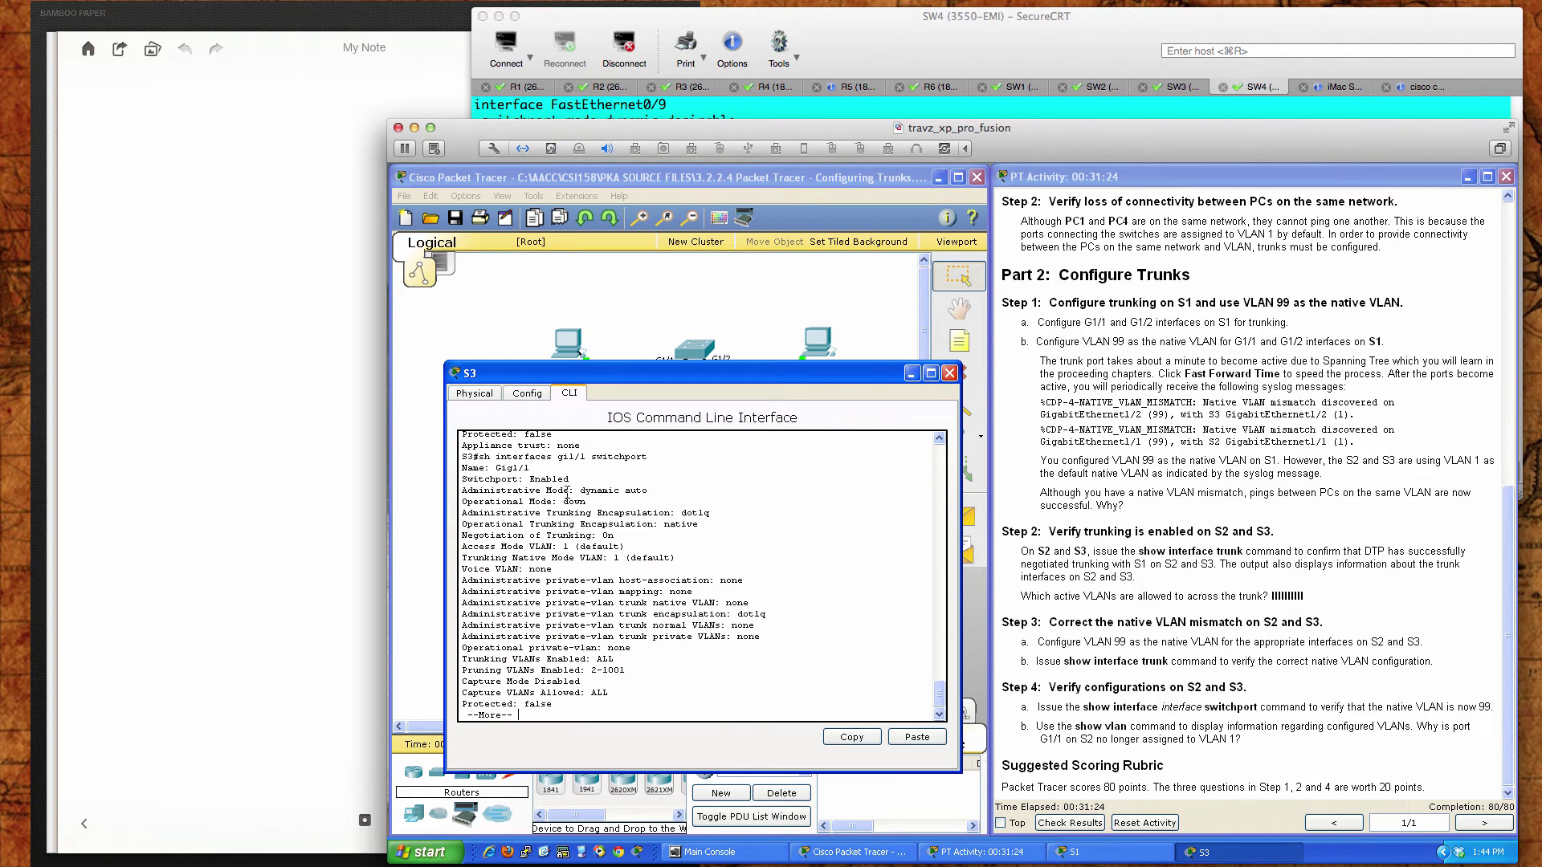
left_click_drag(458, 479, 568, 483)
left_click_drag(580, 490, 649, 490)
Mark Gig1/1's operationally down, negotiation and native VLAN 1 lines, then bring SW4's terminal forward
left_click(837, 46)
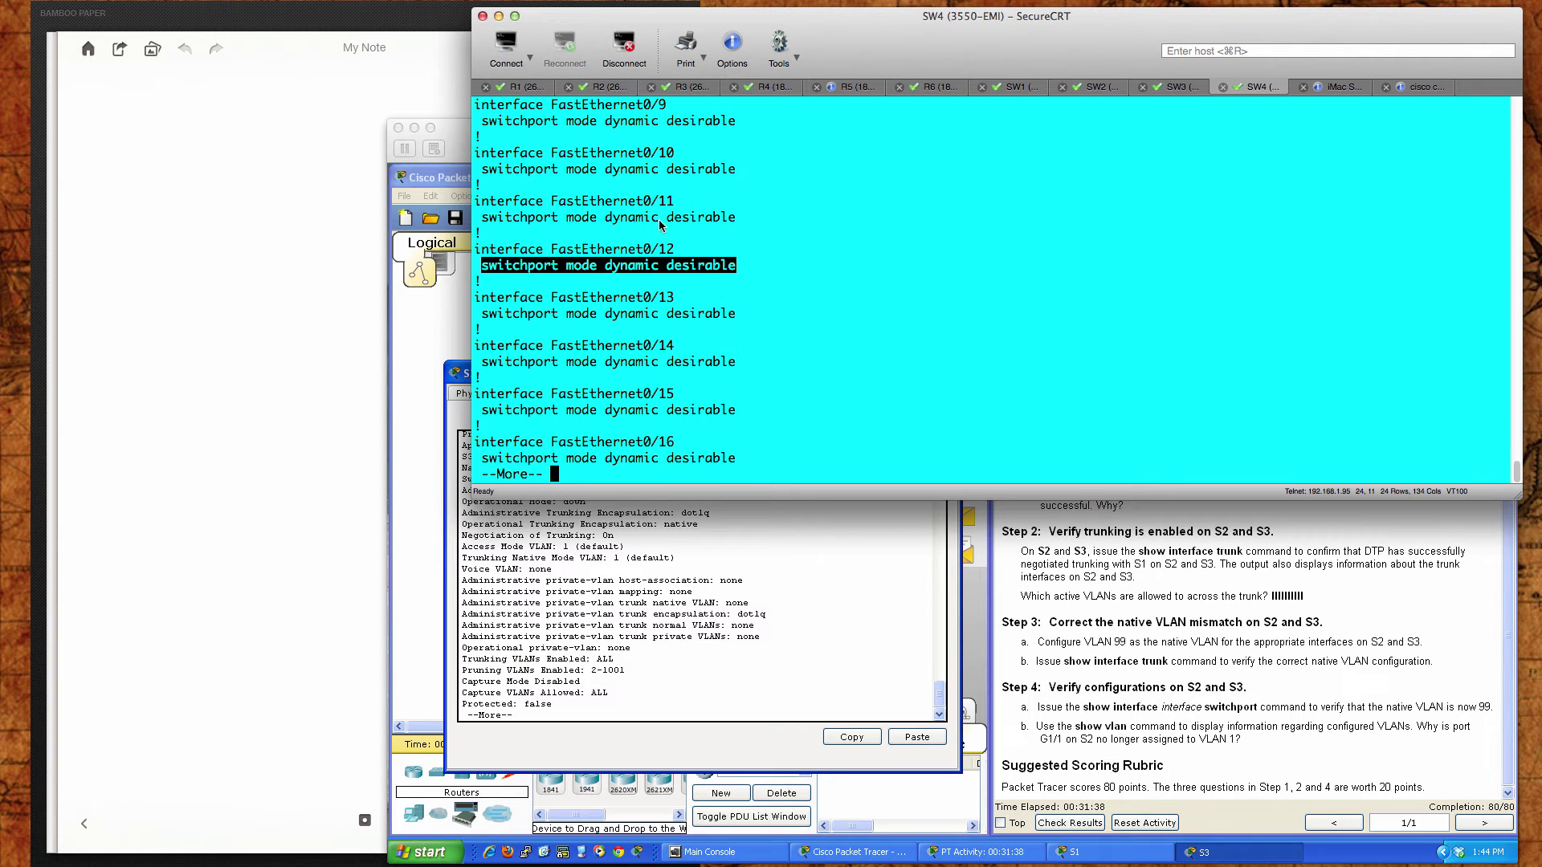
left_click(727, 582)
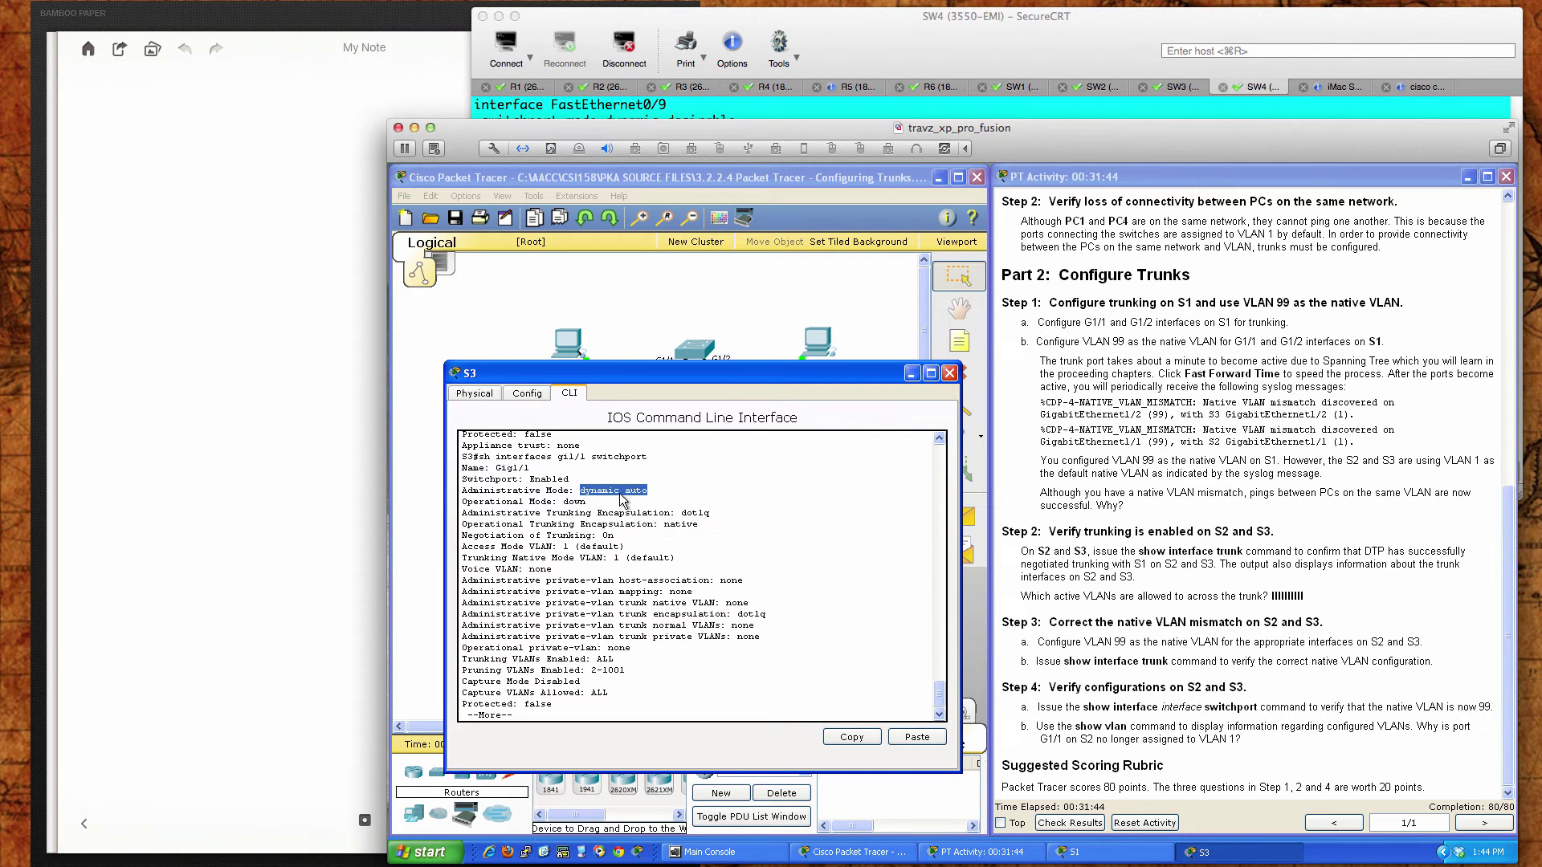
left_click_drag(562, 501, 588, 502)
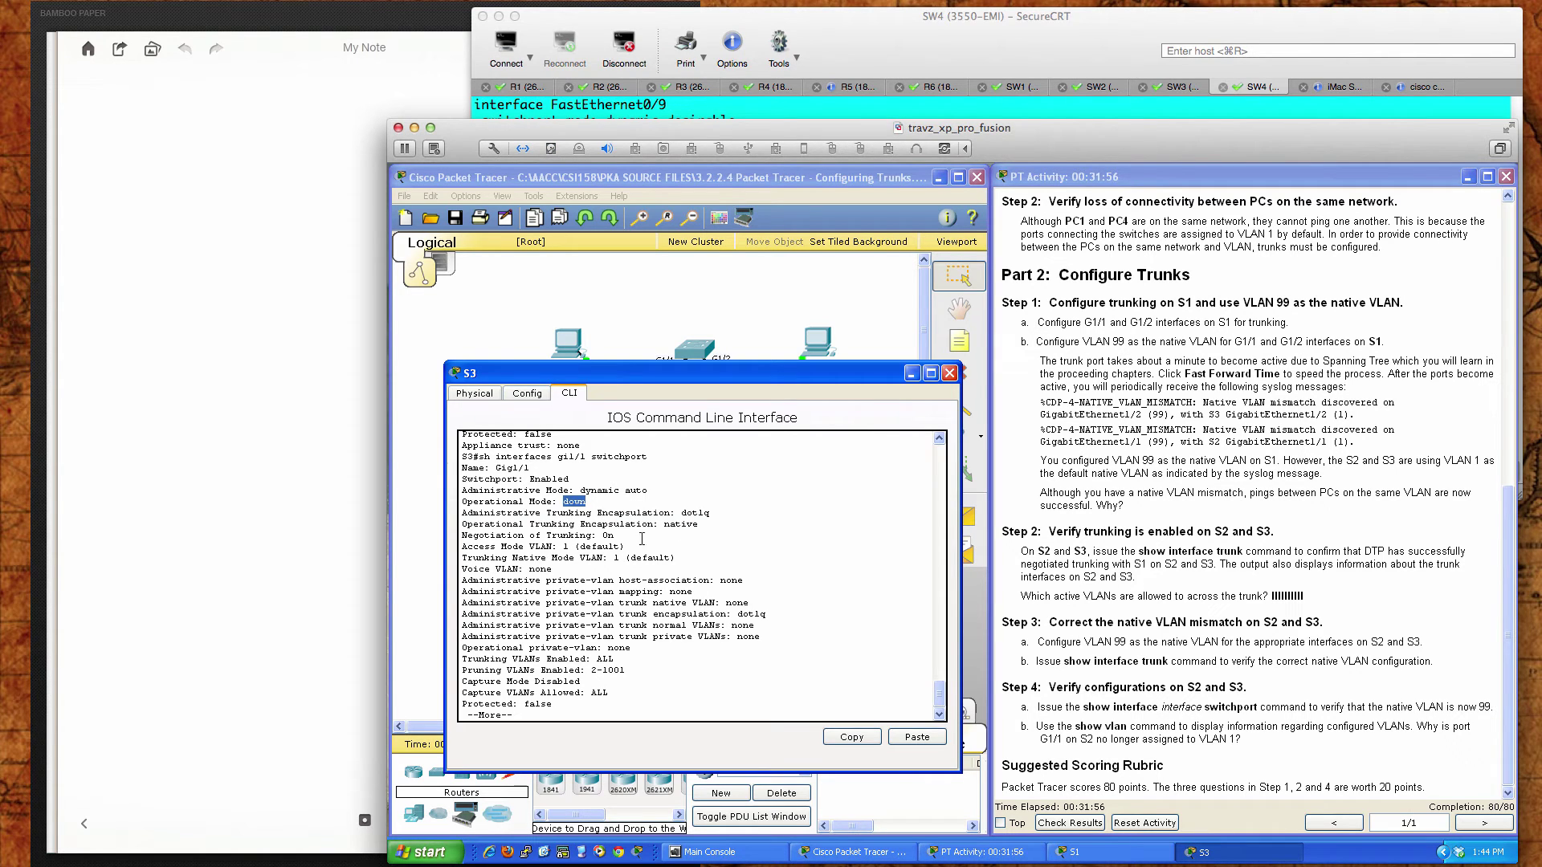
double_click(607, 536)
left_click_drag(462, 558, 675, 560)
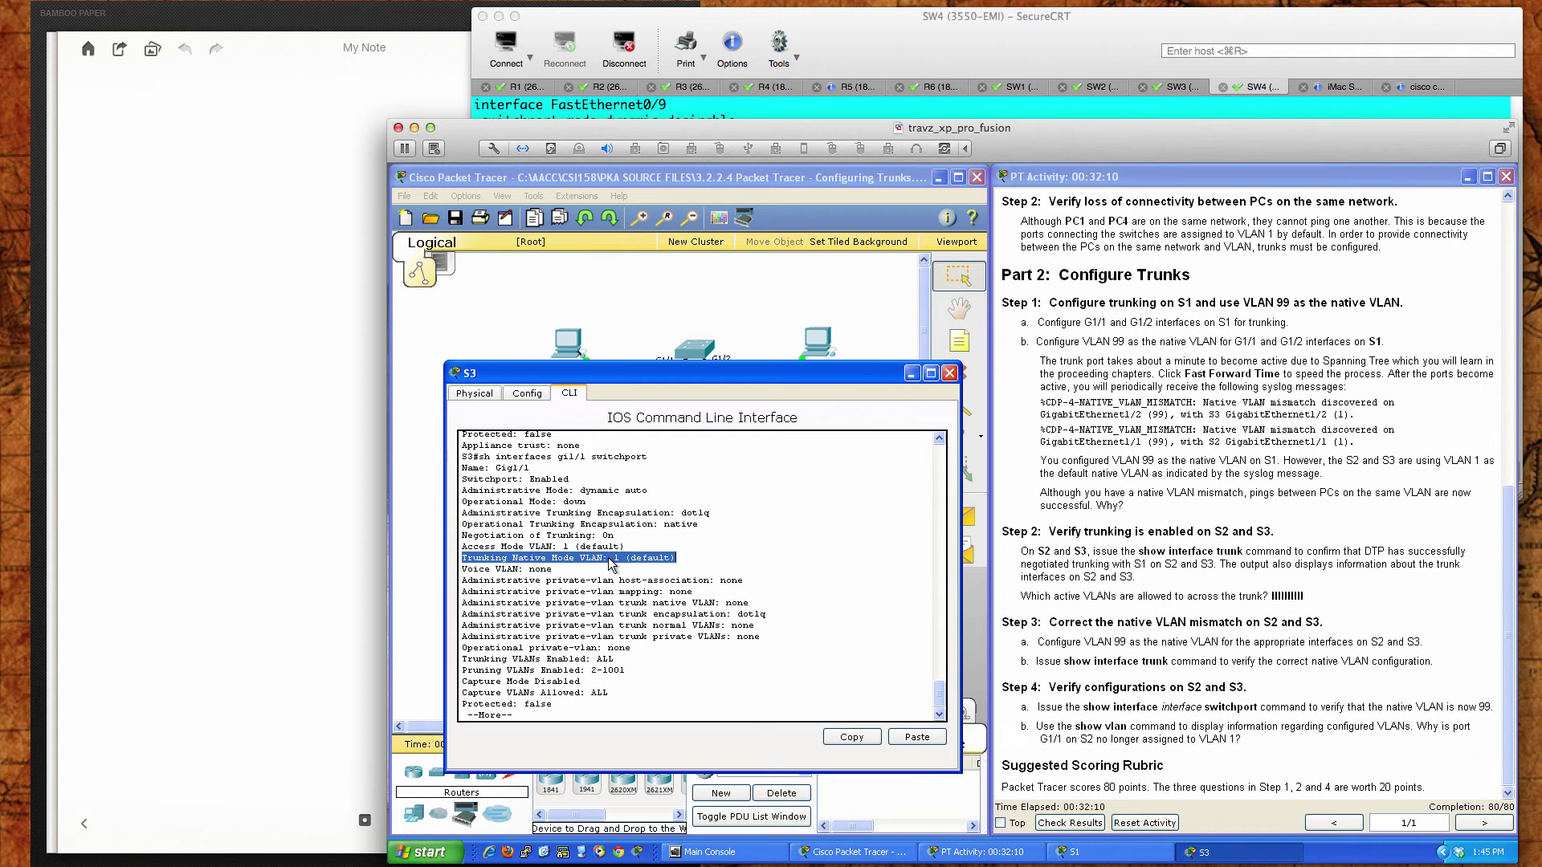
left_click(896, 107)
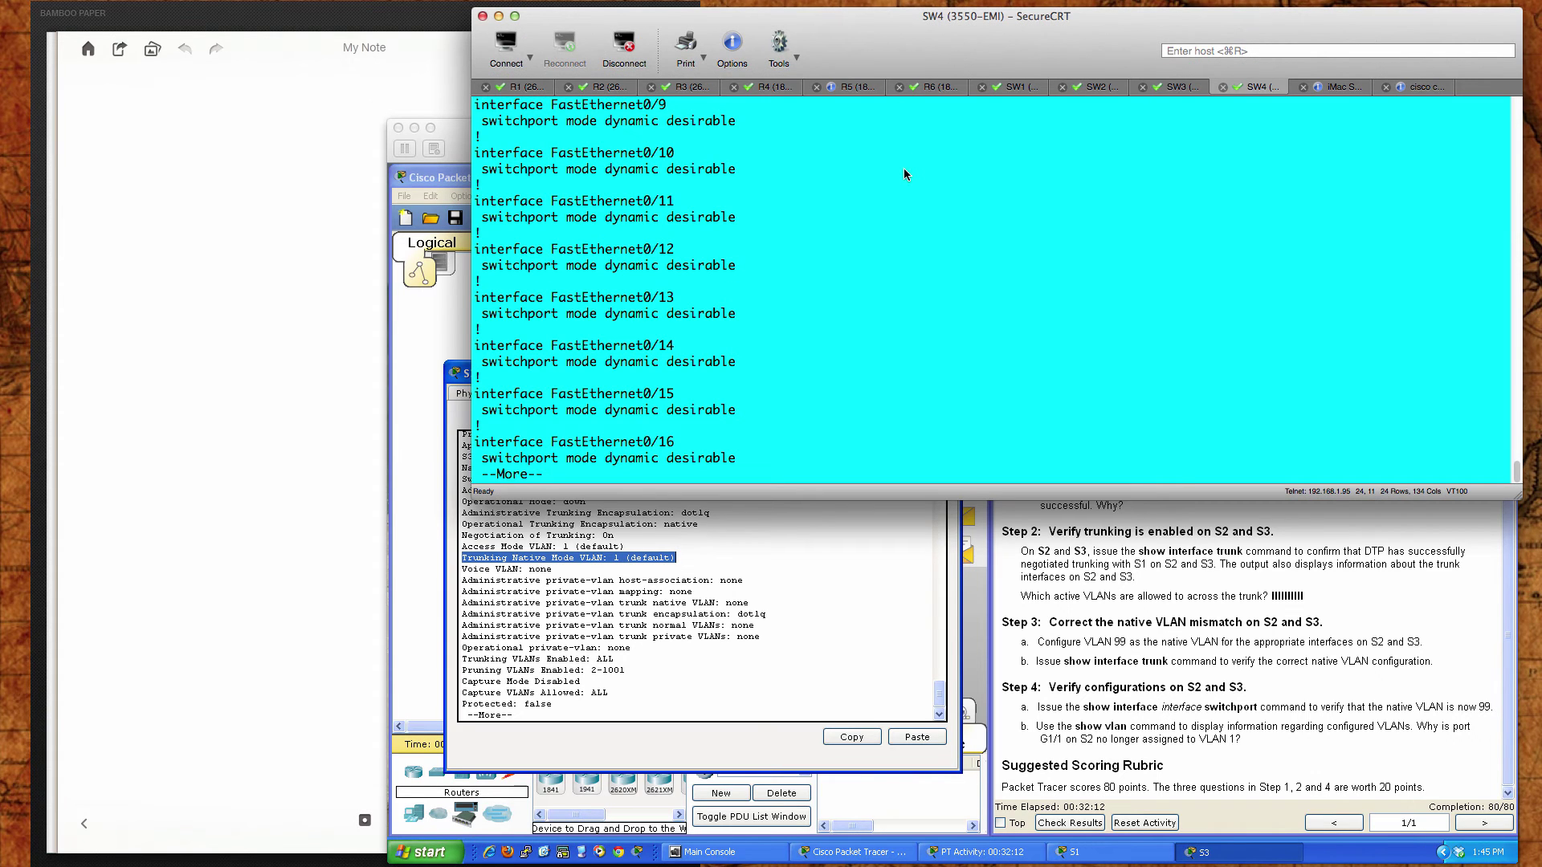
Enlarge the SW4 terminal and run sh interfaces fa0/15 switchport
left_click_drag(913, 499, 913, 683)
key("q")
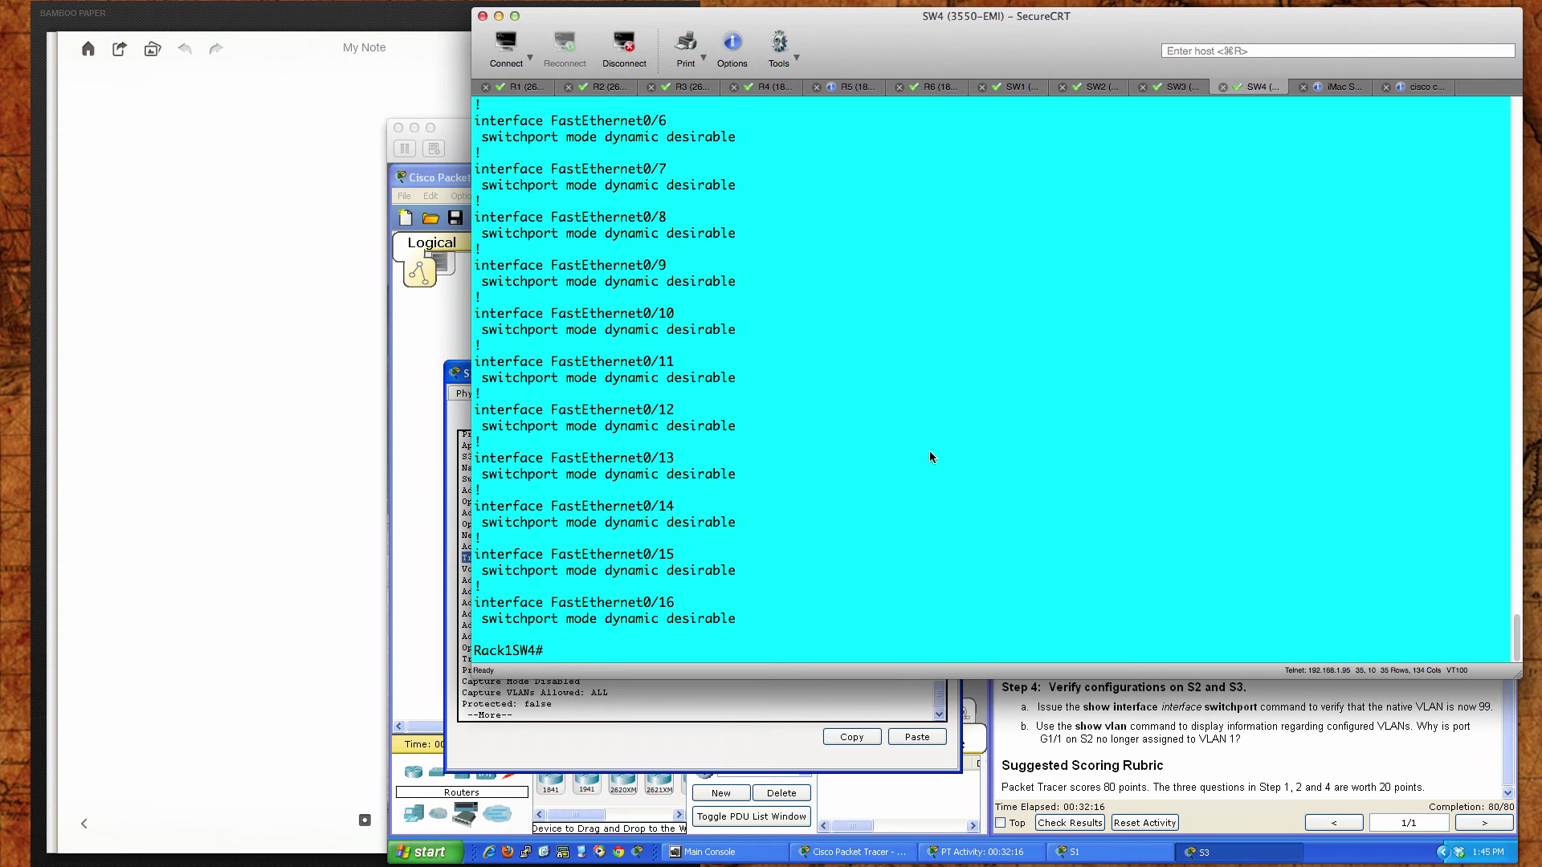
type("sh inter")
key("Tab")
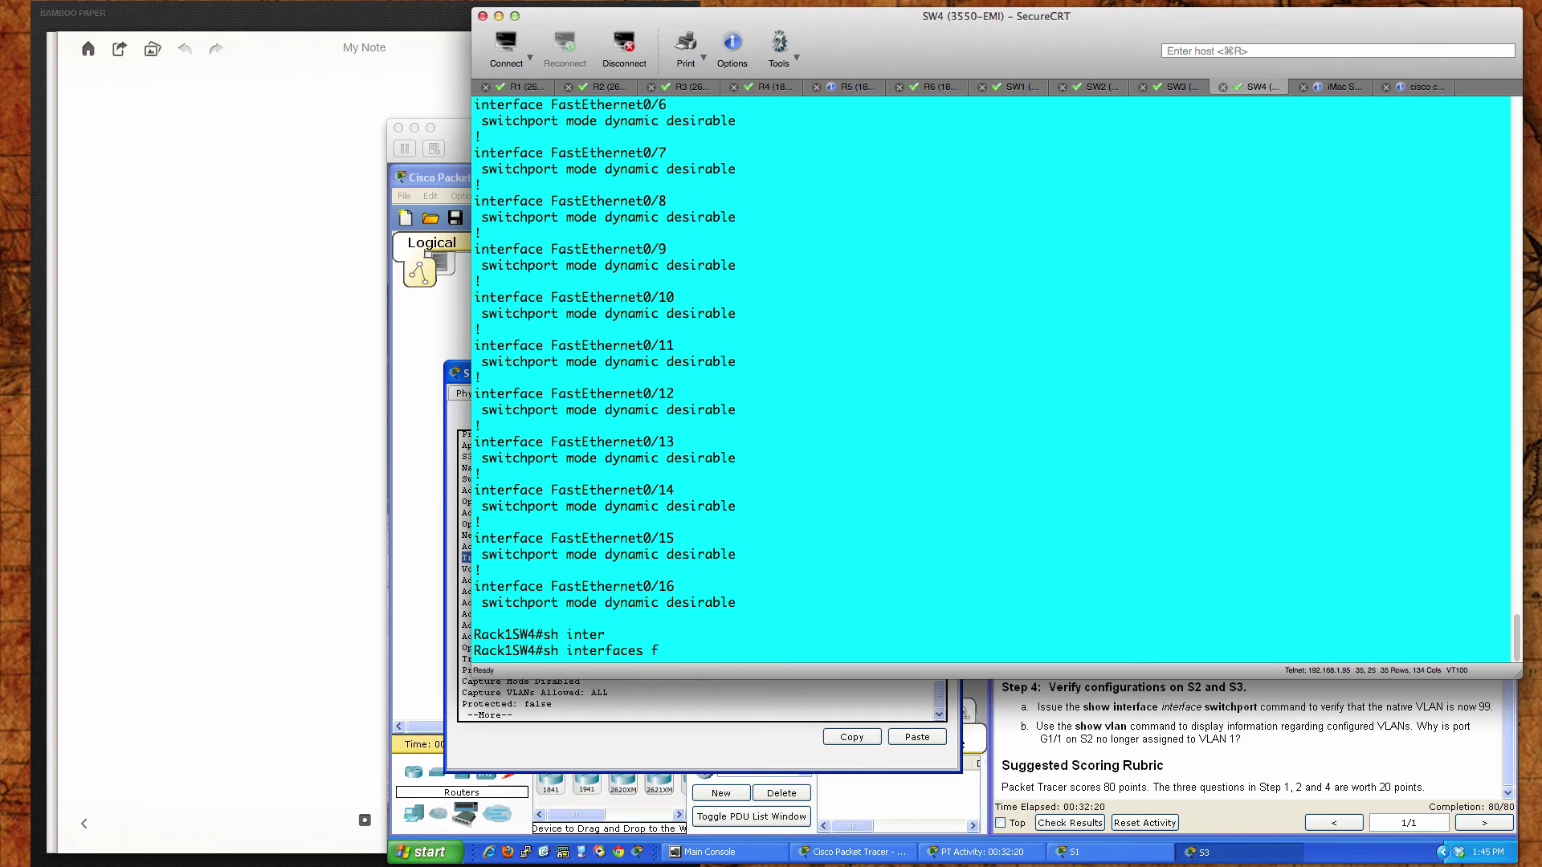
type("fa")
key("Tab")
type("s")
key("BackSpace")
key("BackSpace")
type("a0/15")
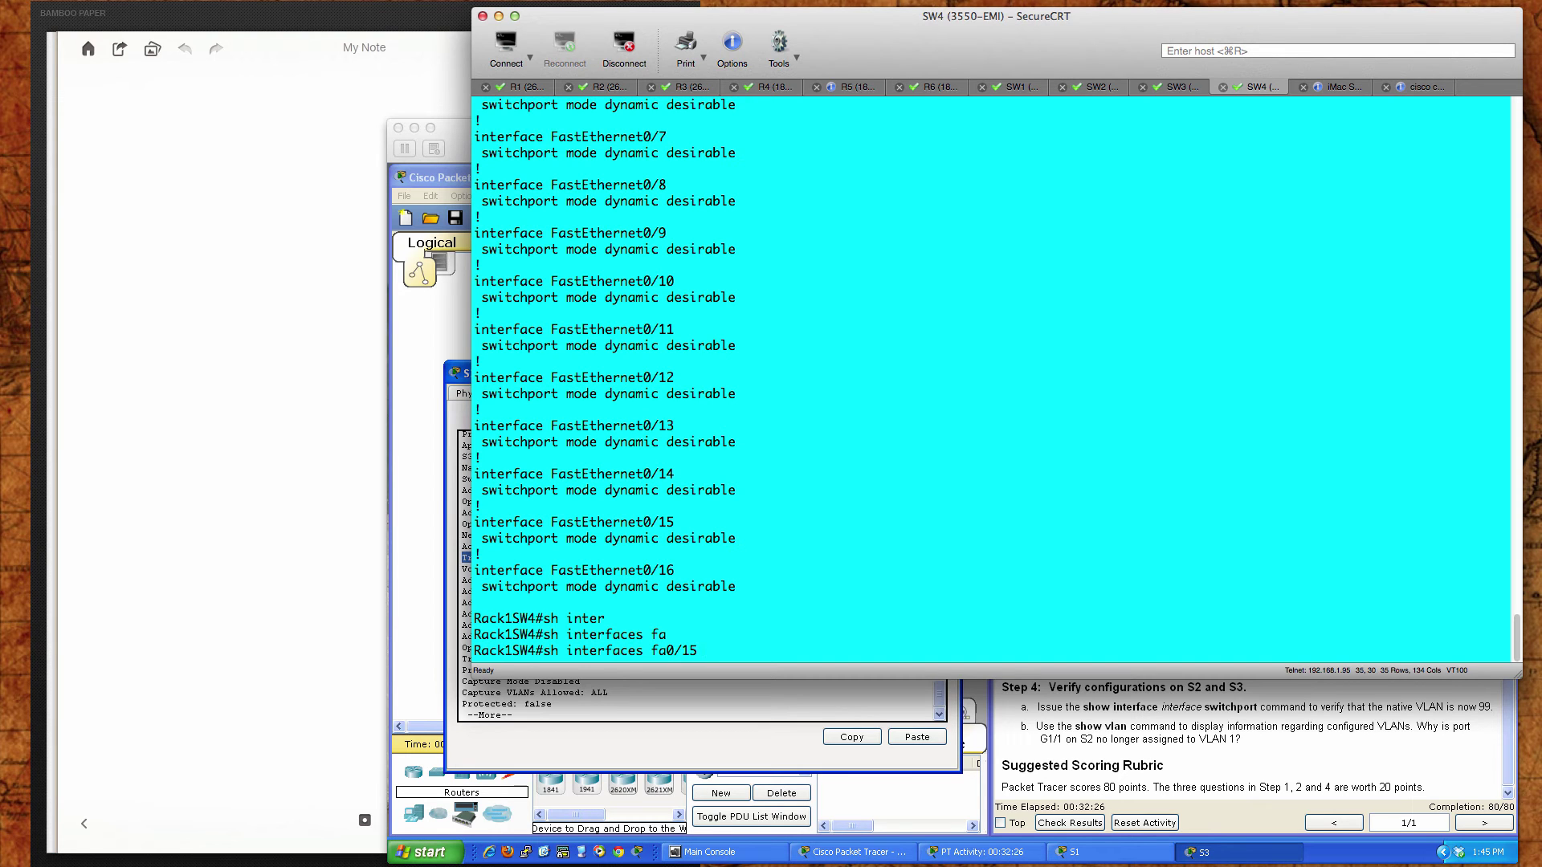
type(" sw")
key("Tab")
key("Return")
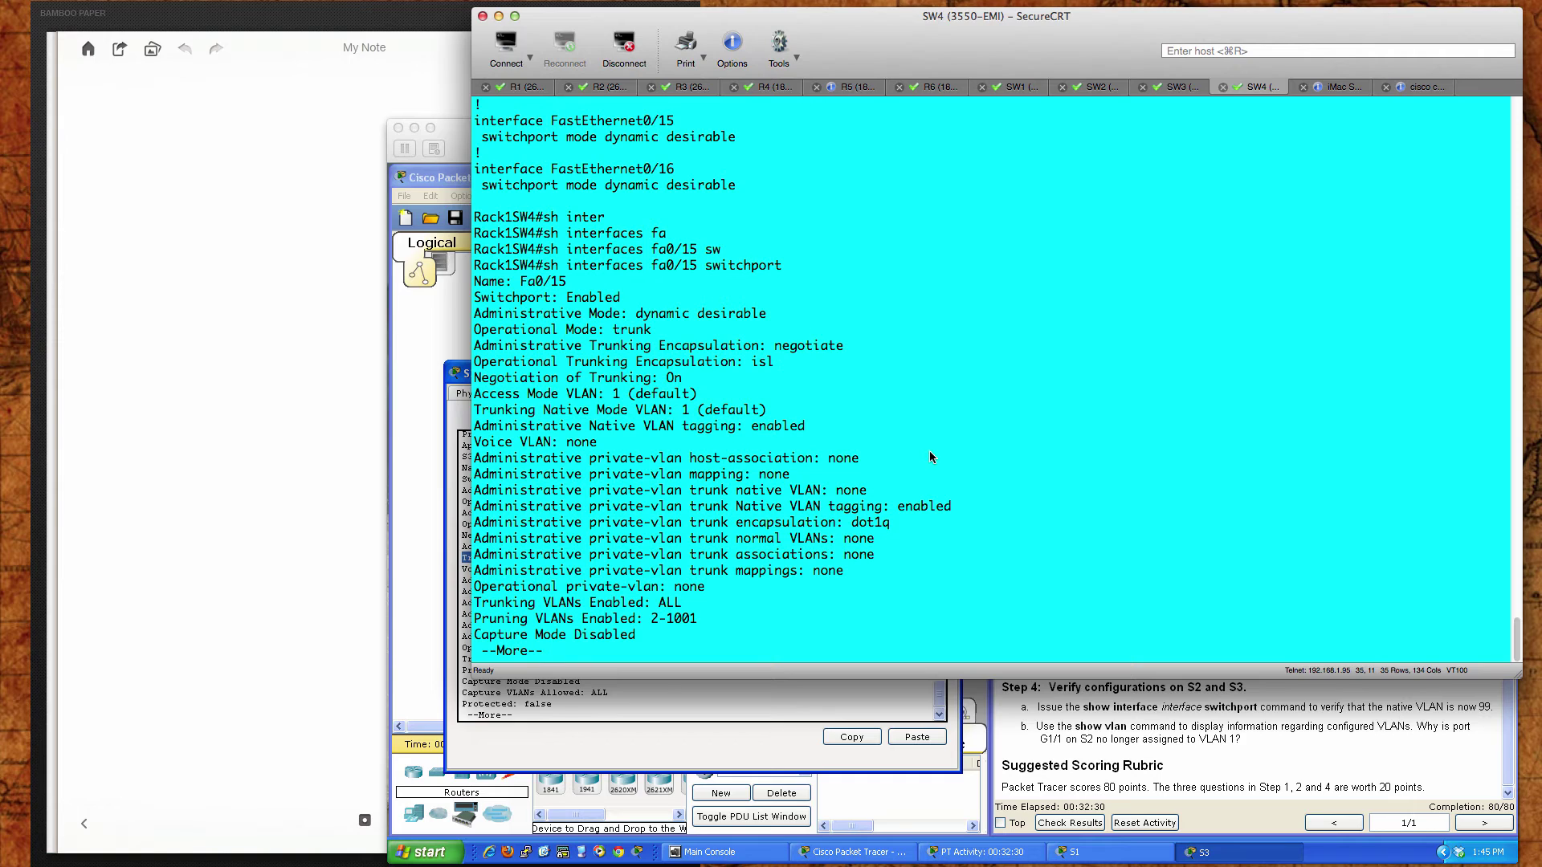
key("space")
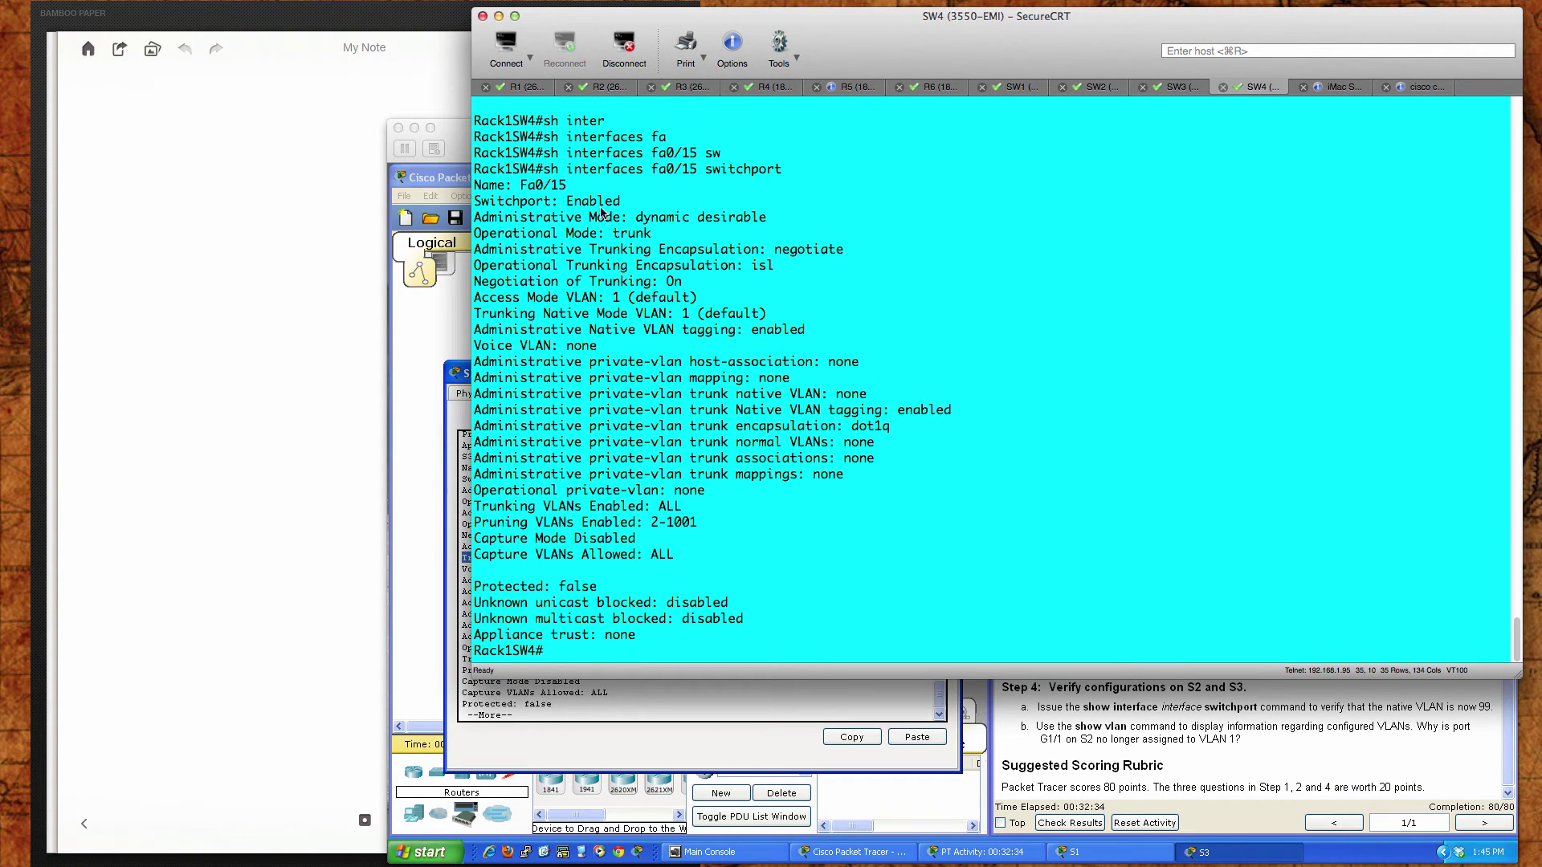
Mark Fa0/15's dynamic desirable mode and ISL encapsulation, then return to S3's console
left_click_drag(633, 222, 766, 225)
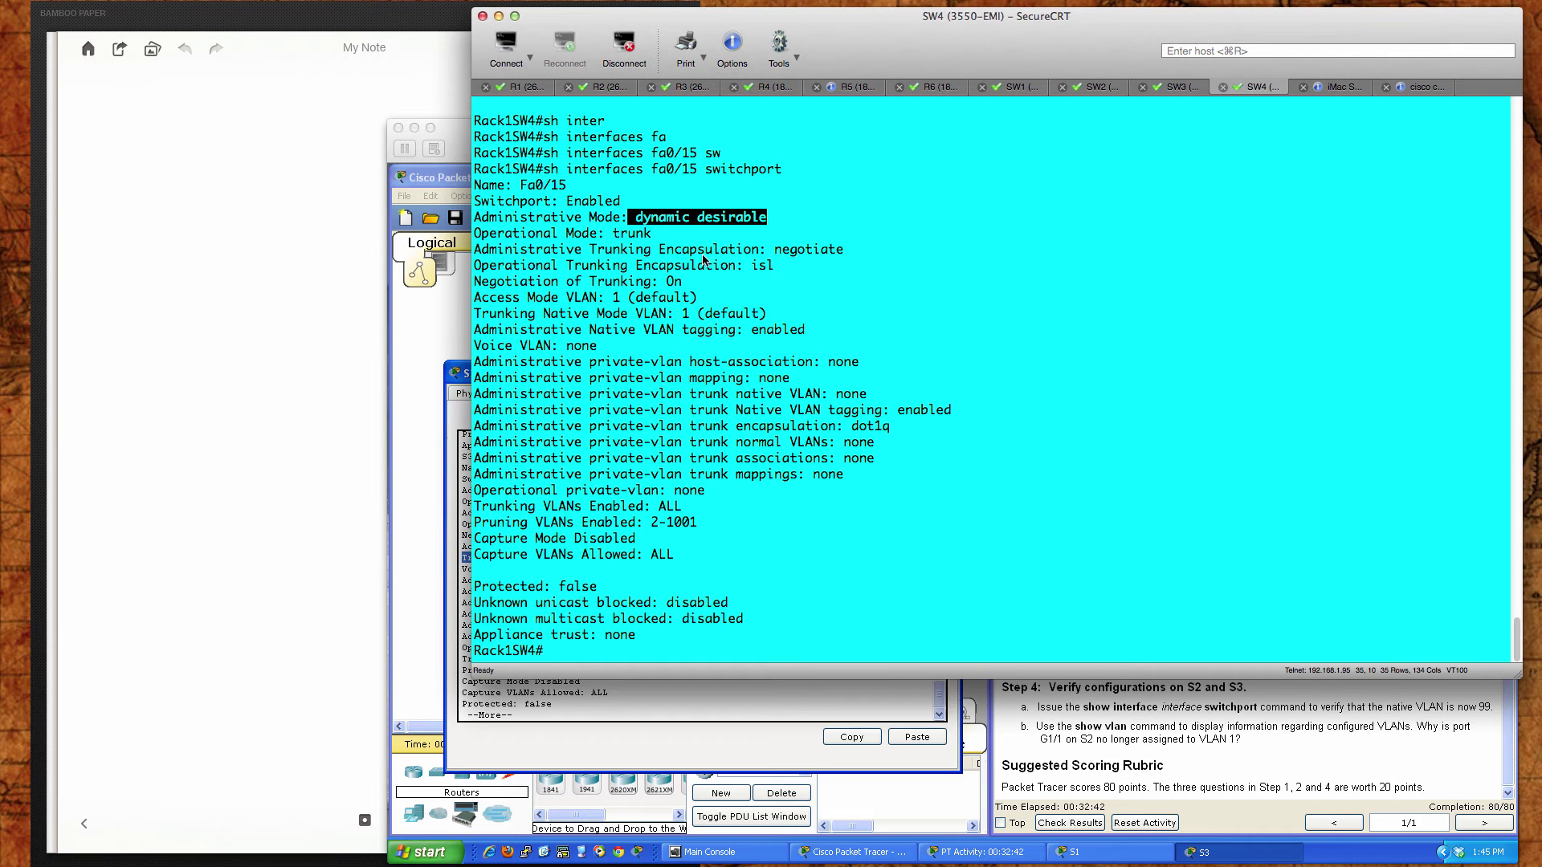
left_click_drag(753, 268, 769, 270)
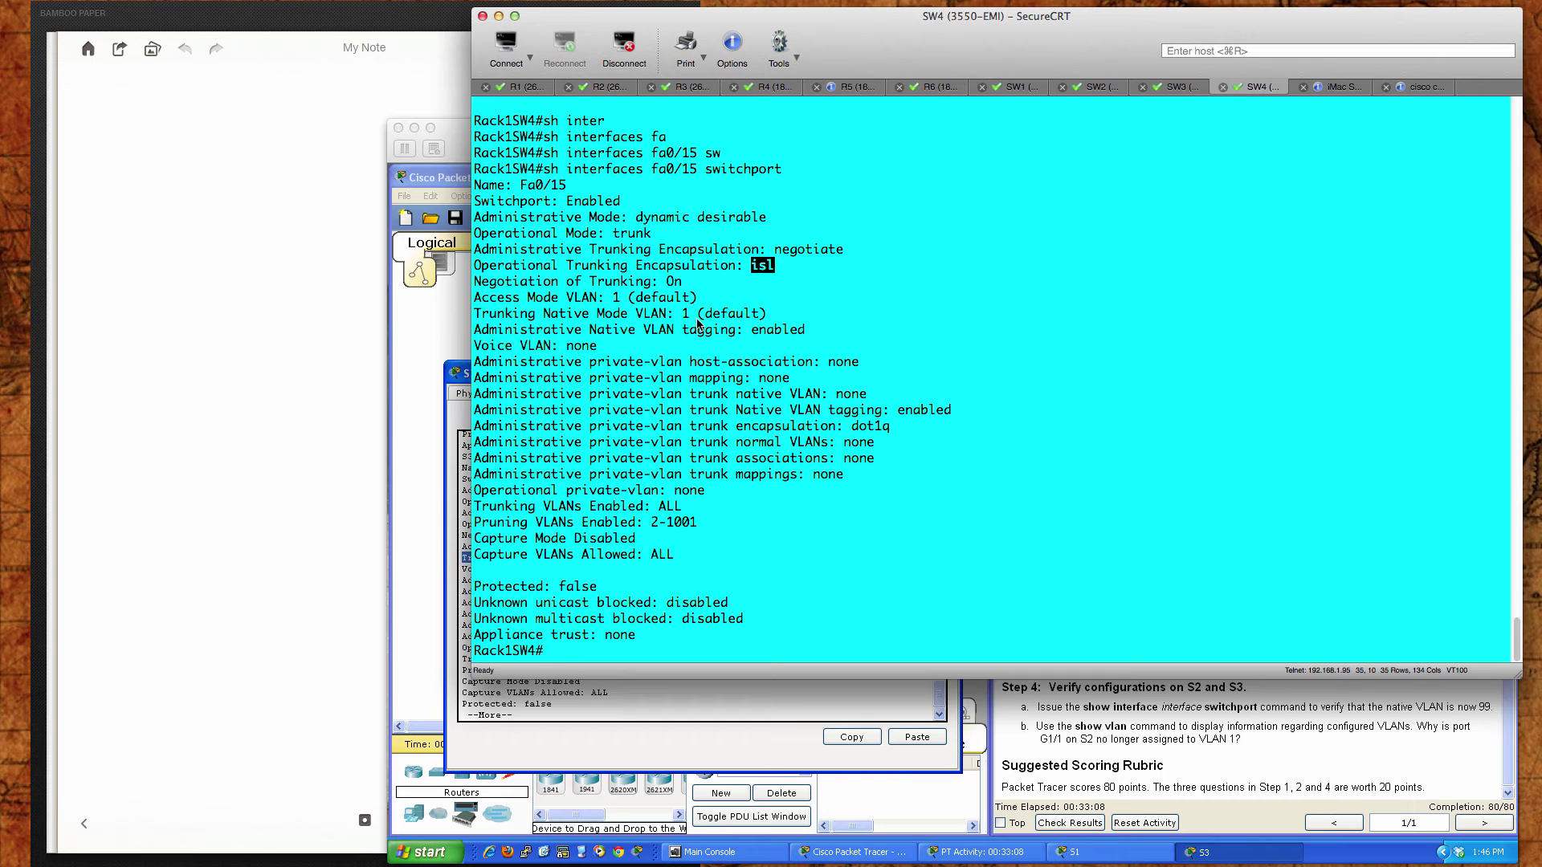
left_click(642, 225)
left_click_drag(637, 218, 767, 226)
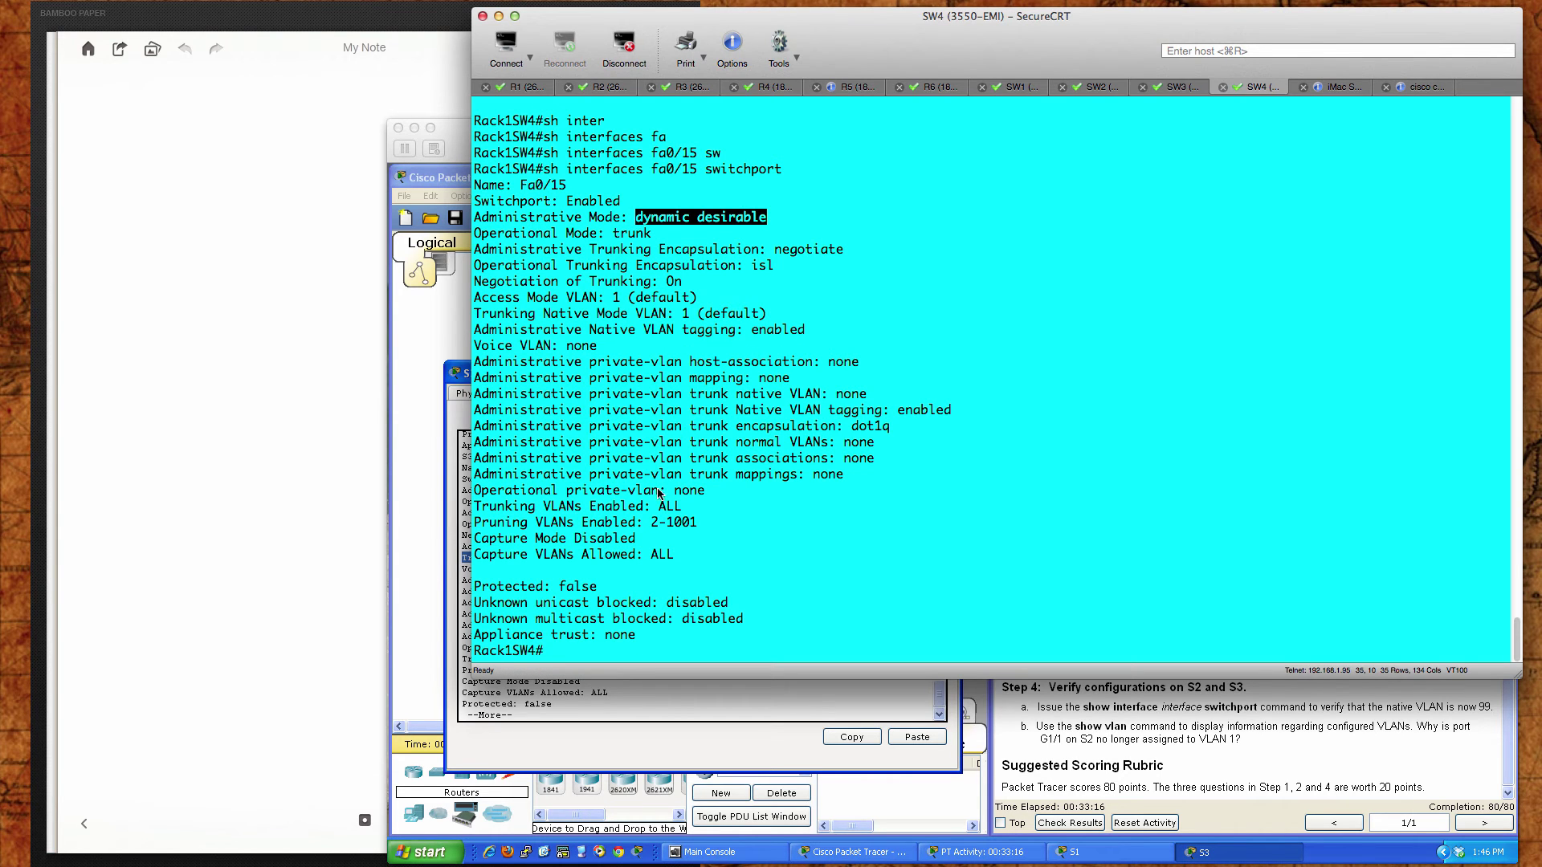
left_click(634, 700)
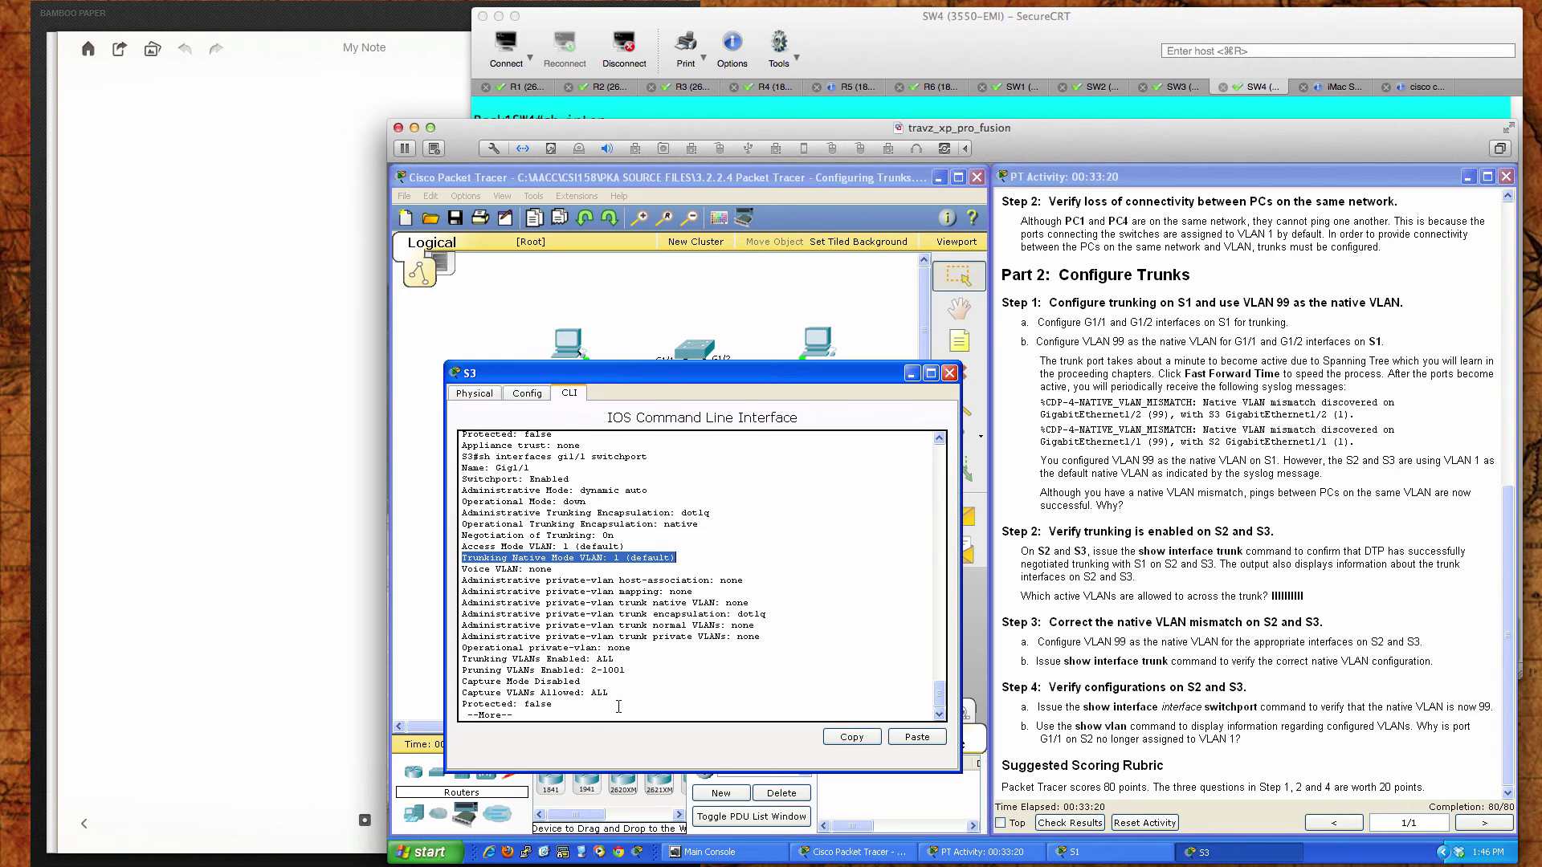
List S3's VLANs with 'sh vlan', showing VLAN 99 Management&Native, then move from S3 to S2's CLI
key("space")
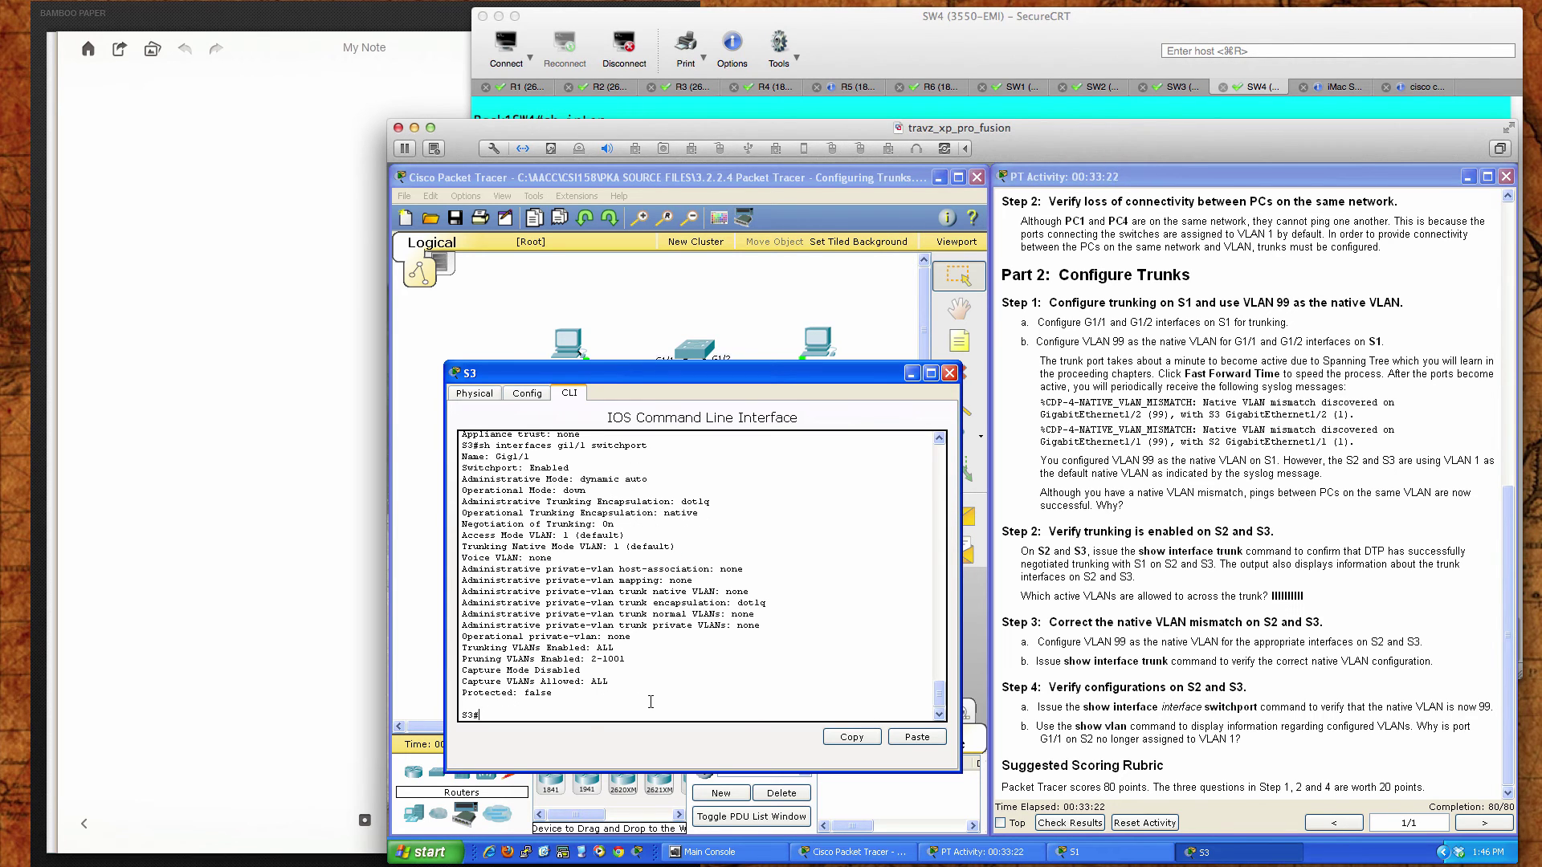
key("Return")
key("Return")
type("sh vlan")
key("Return")
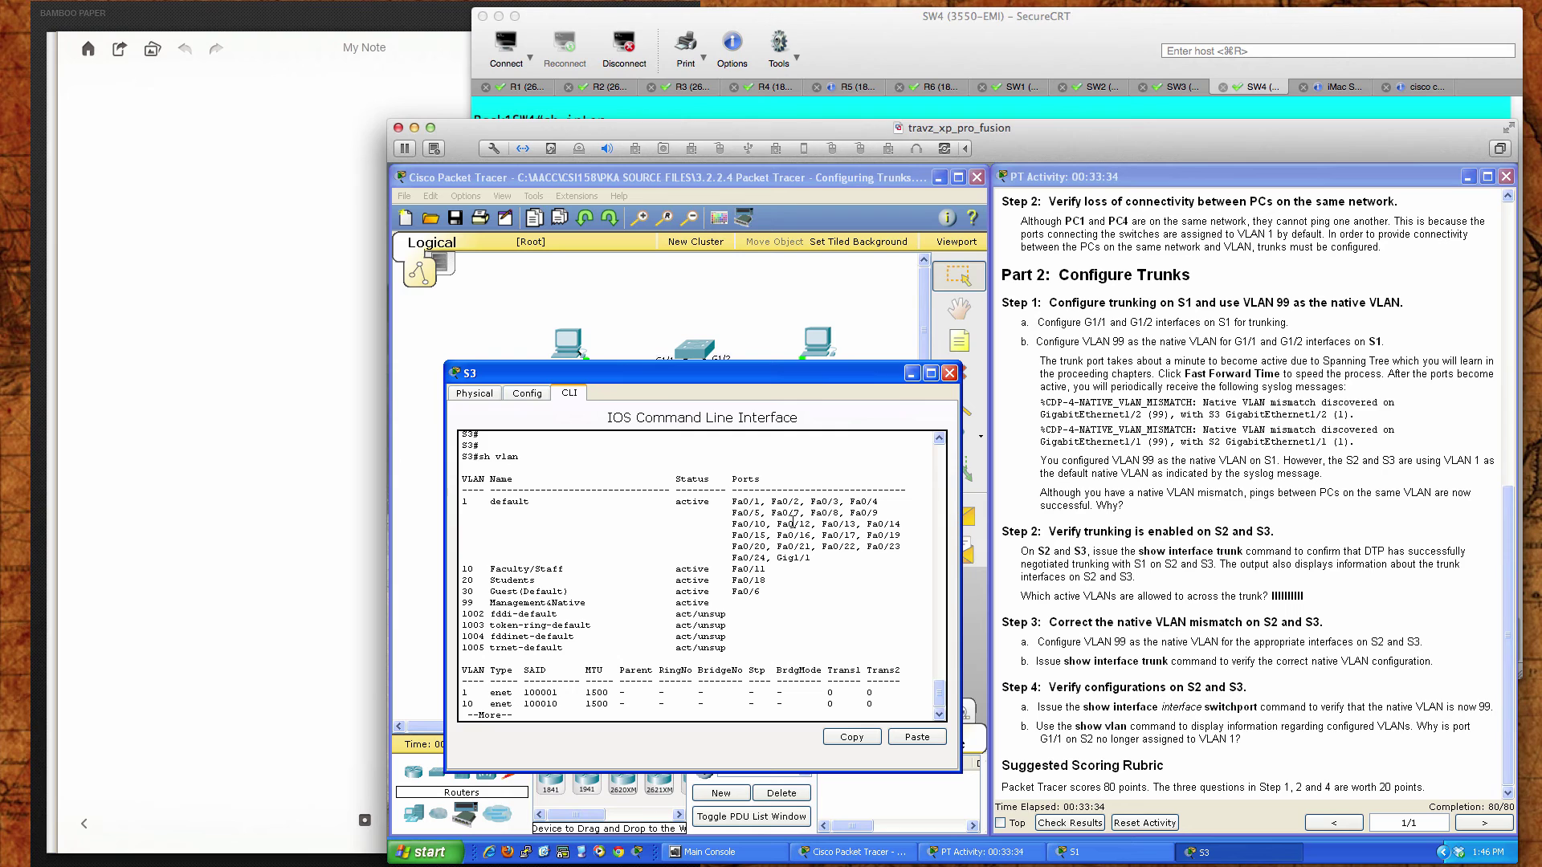
left_click(950, 373)
left_click(635, 408)
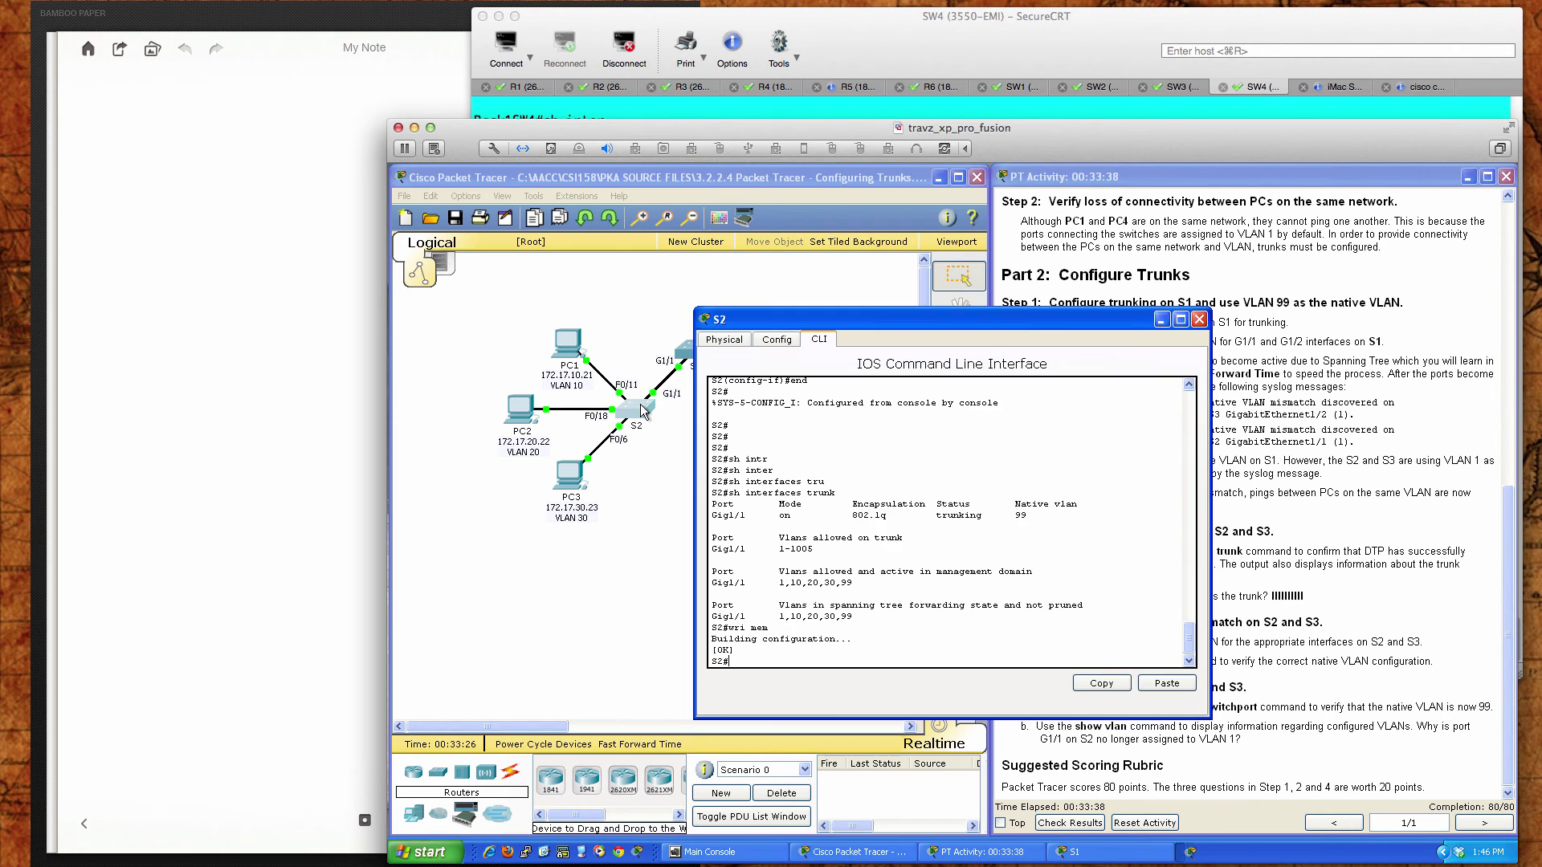
Run 'sh vlan' on S2 and highlight the VLAN 99 Management&Native line
left_click_drag(776, 330, 514, 434)
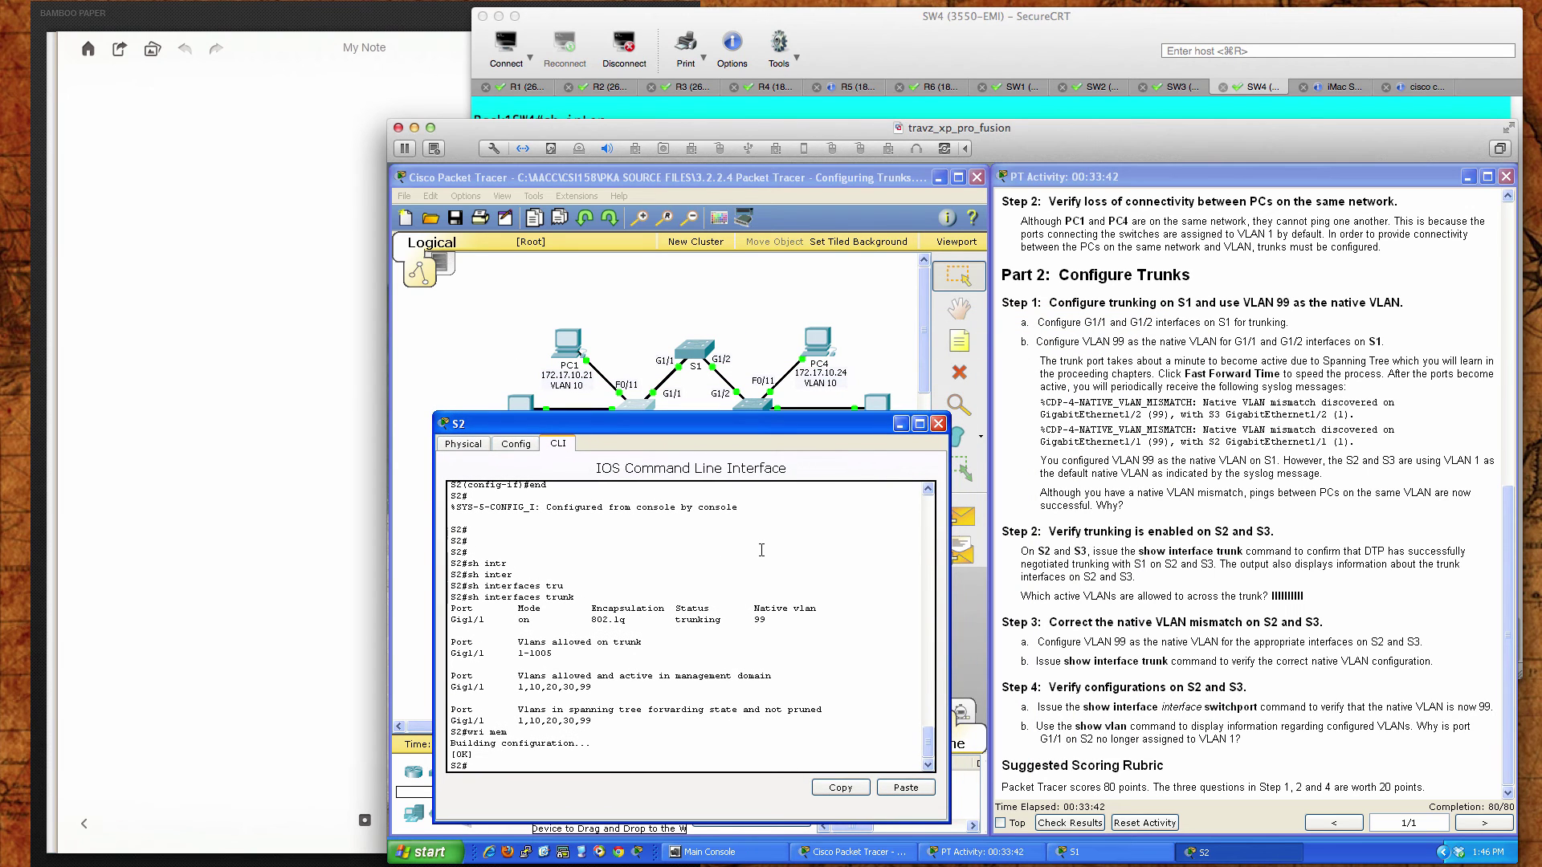
type("sh vlan")
key("Return")
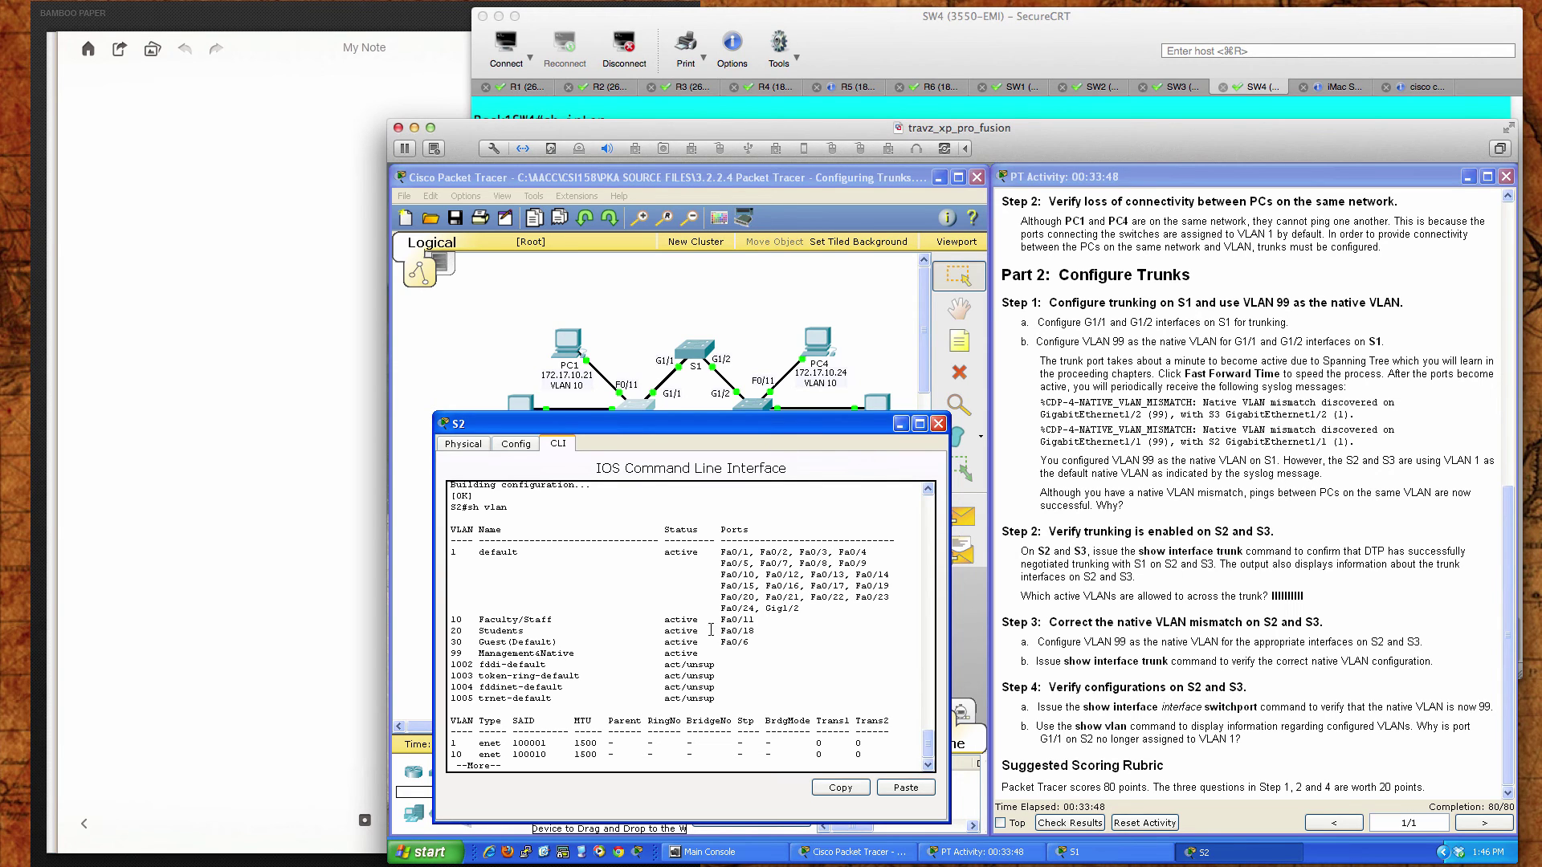
left_click_drag(453, 652, 748, 657)
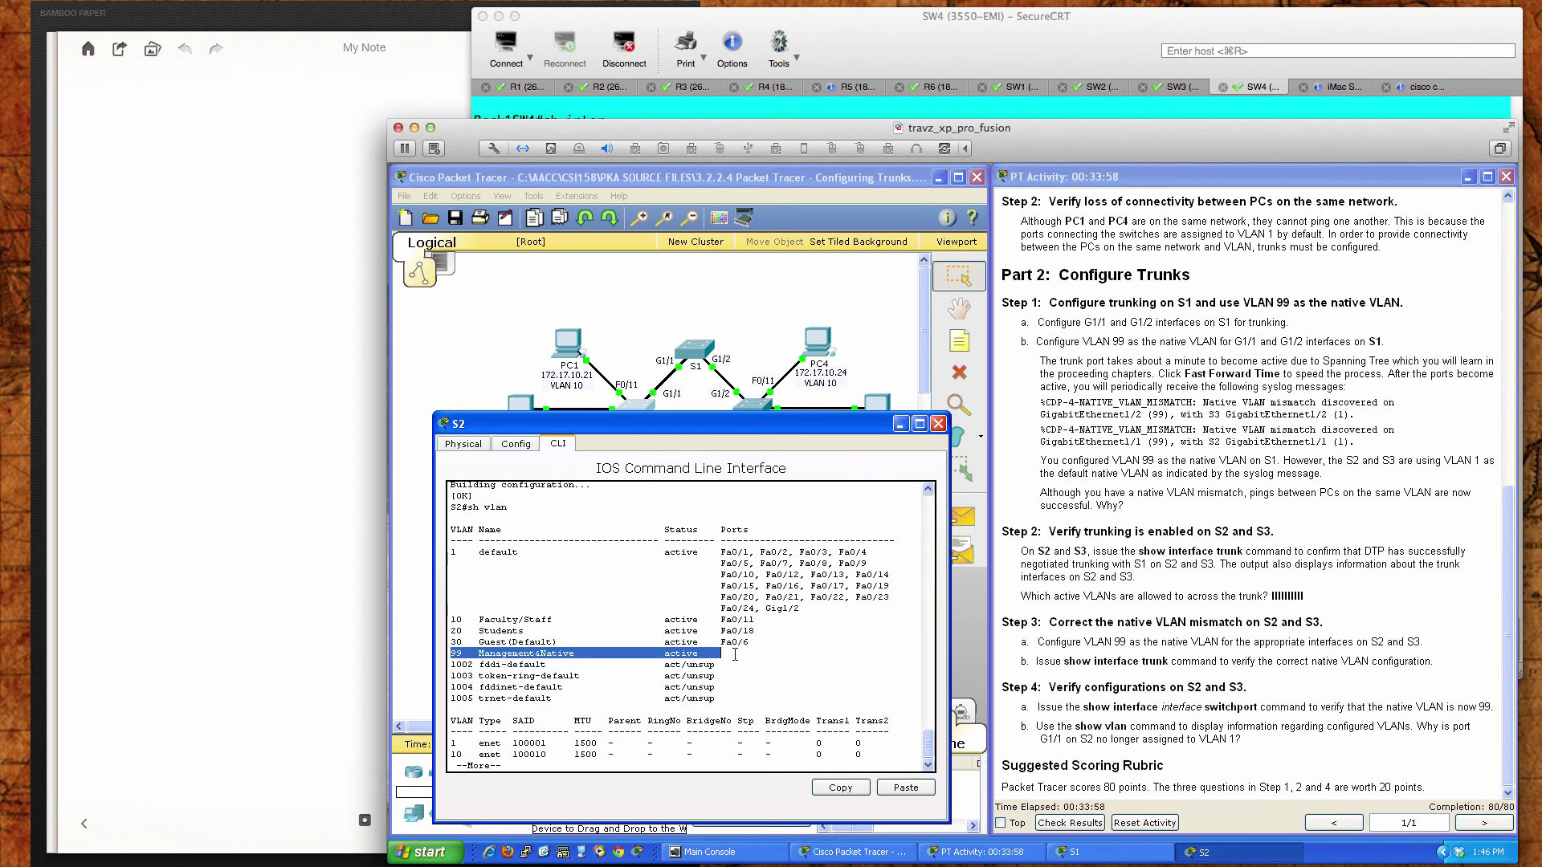
mouse_move(748, 608)
left_mouse_down()
mouse_move(787, 609)
mouse_move(767, 609)
left_mouse_up()
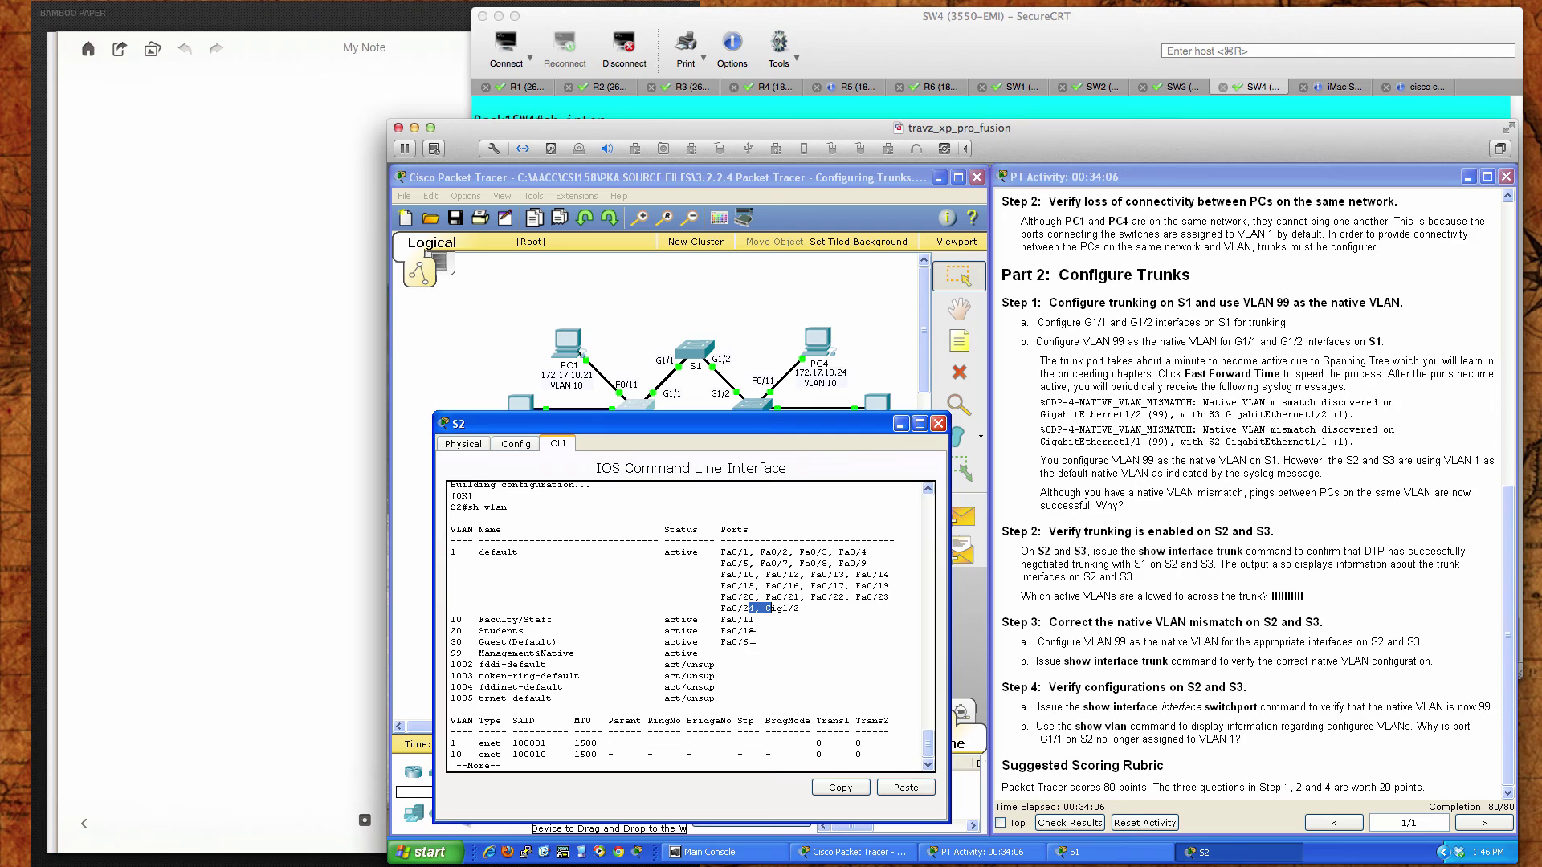
left_click(775, 616)
left_click(759, 604)
Run 'sh int trunk' on S2 to confirm Gig1/1 trunks with native VLAN 99, then close S2
type("sh int tru")
key("Tab")
key("Return")
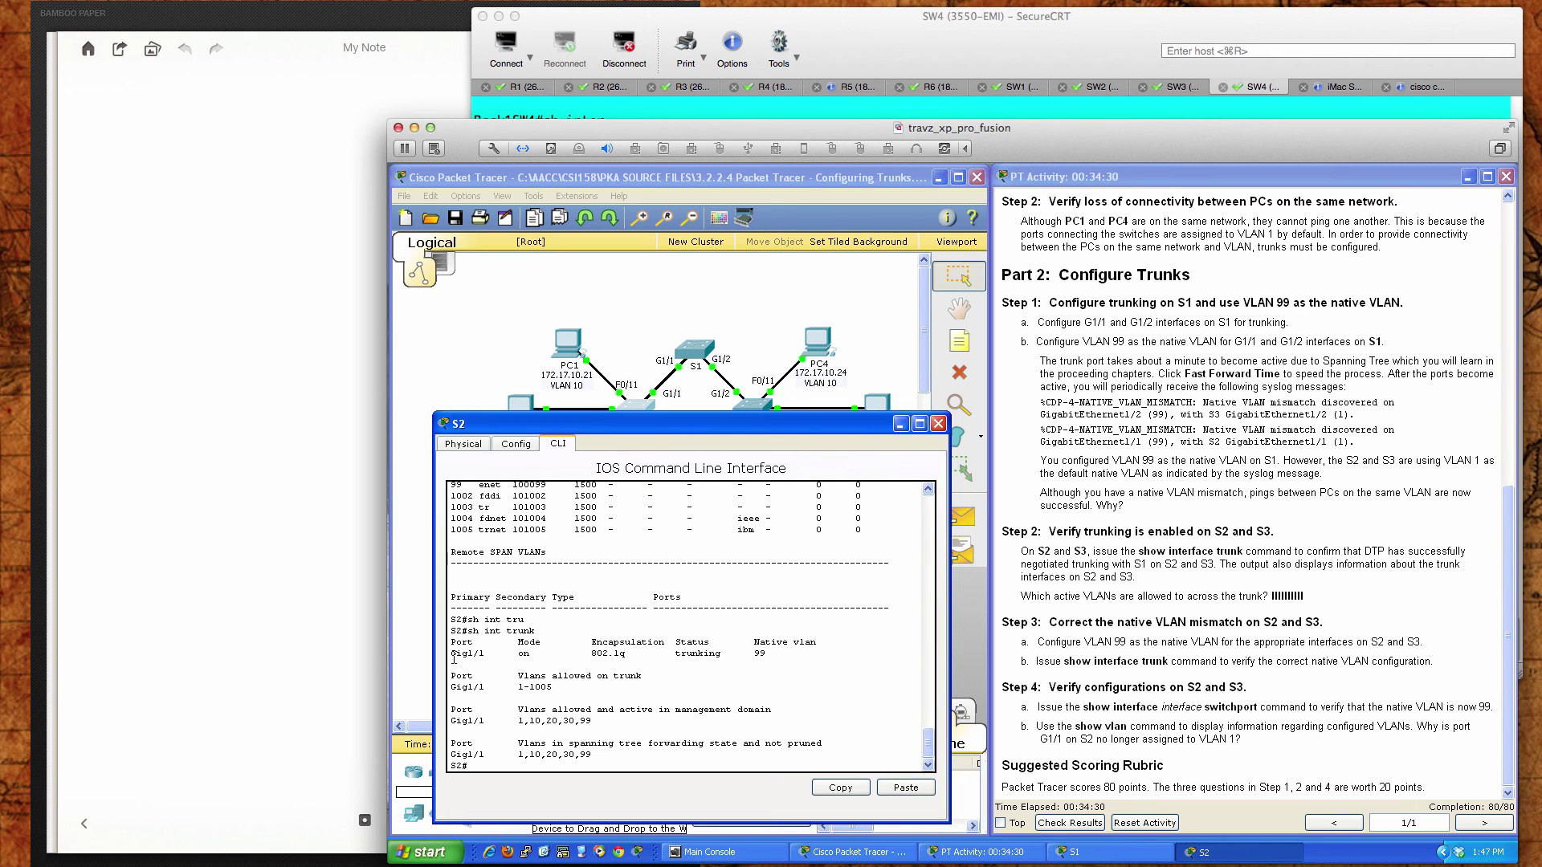
left_click(938, 423)
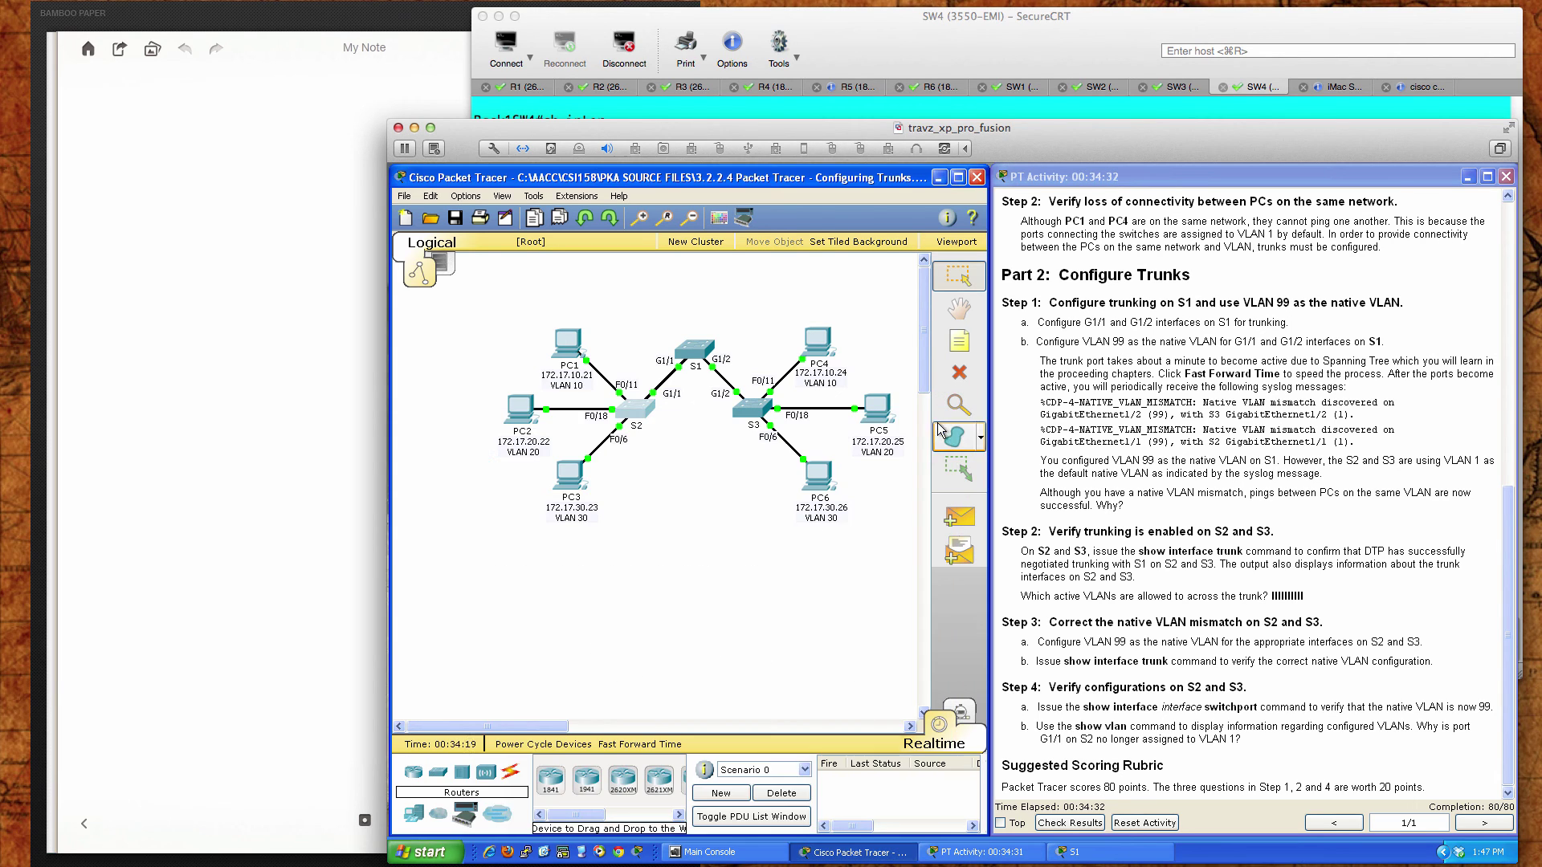
On S1, enter privileged mode with 'en' and list VLANs, including 10, 20, 30 and 99
left_click(695, 353)
key("Return")
key("Return")
key("Return")
key("Return")
type("en")
key("Return")
type("sh vlan")
key("Return")
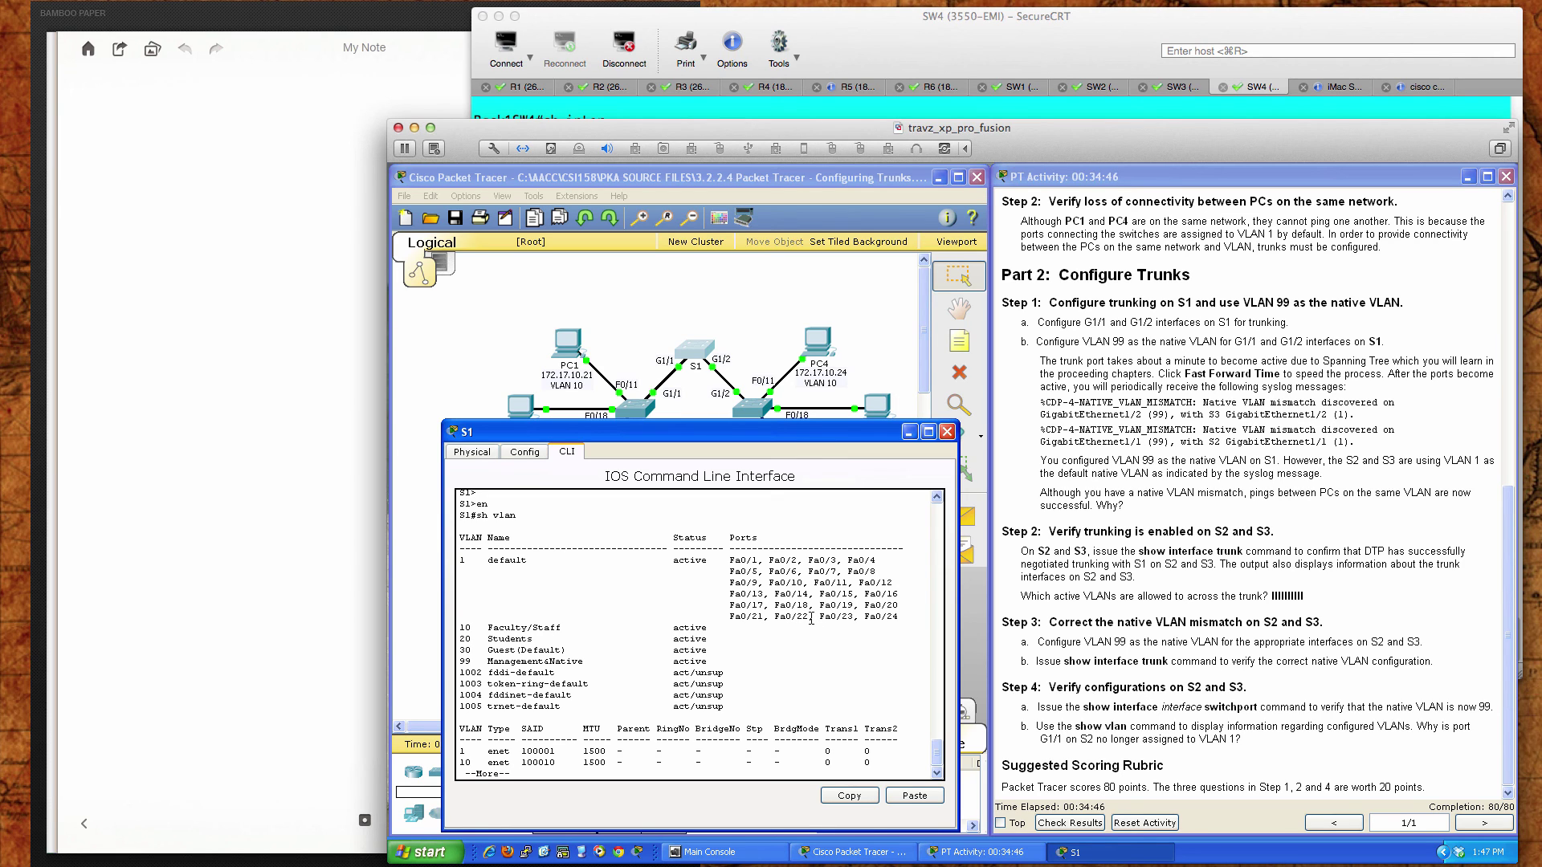
key("space")
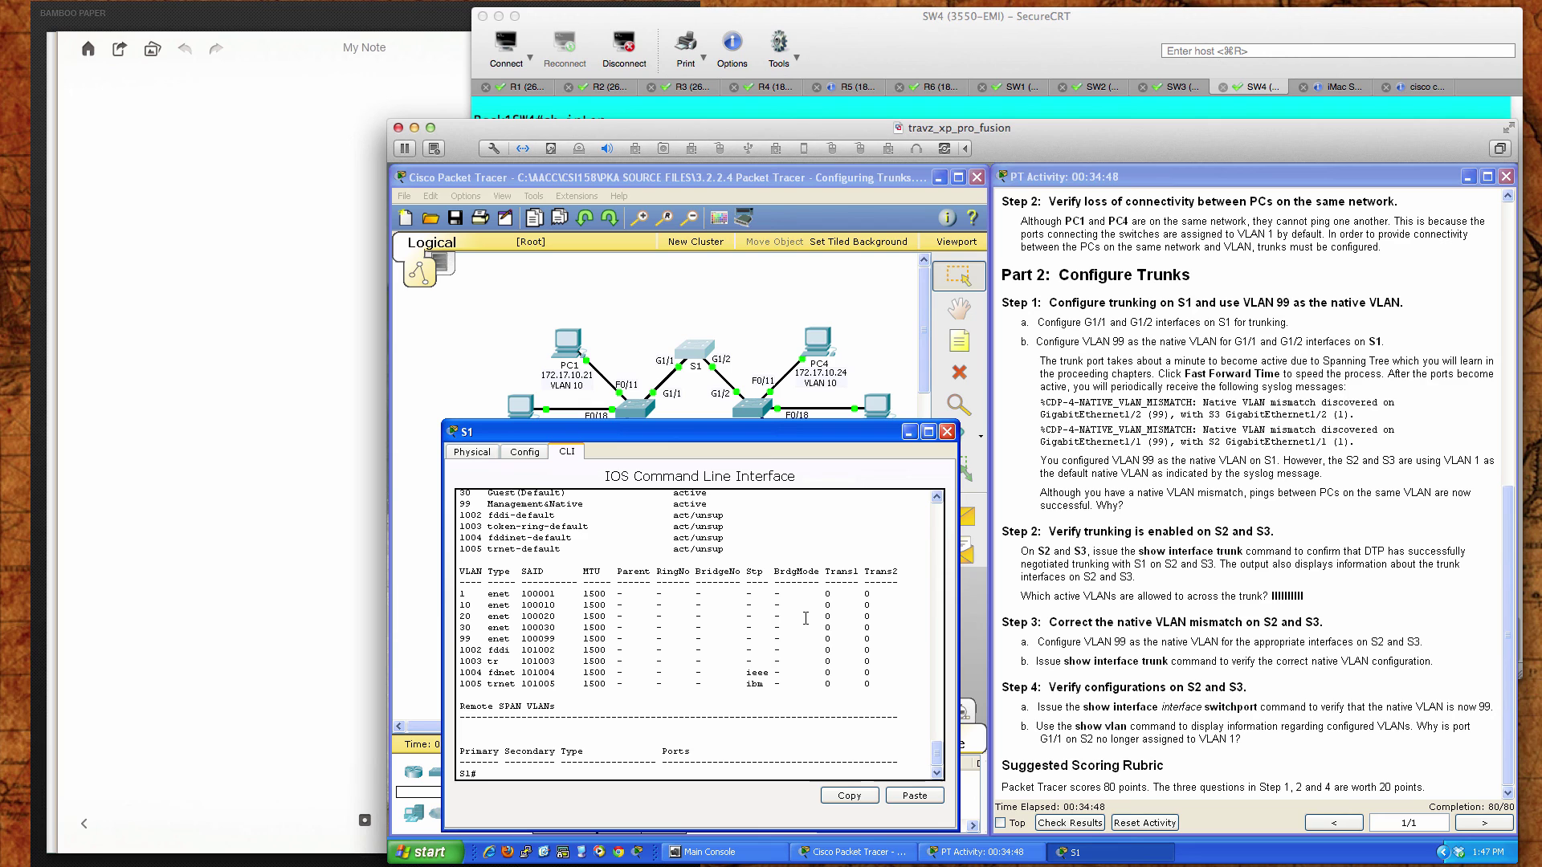
Run 'sh interfaces trunk' on S1 to confirm Gig1/1 and Gig1/2 use native VLAN 99
type("sh inter tru")
key("Tab")
key("Return")
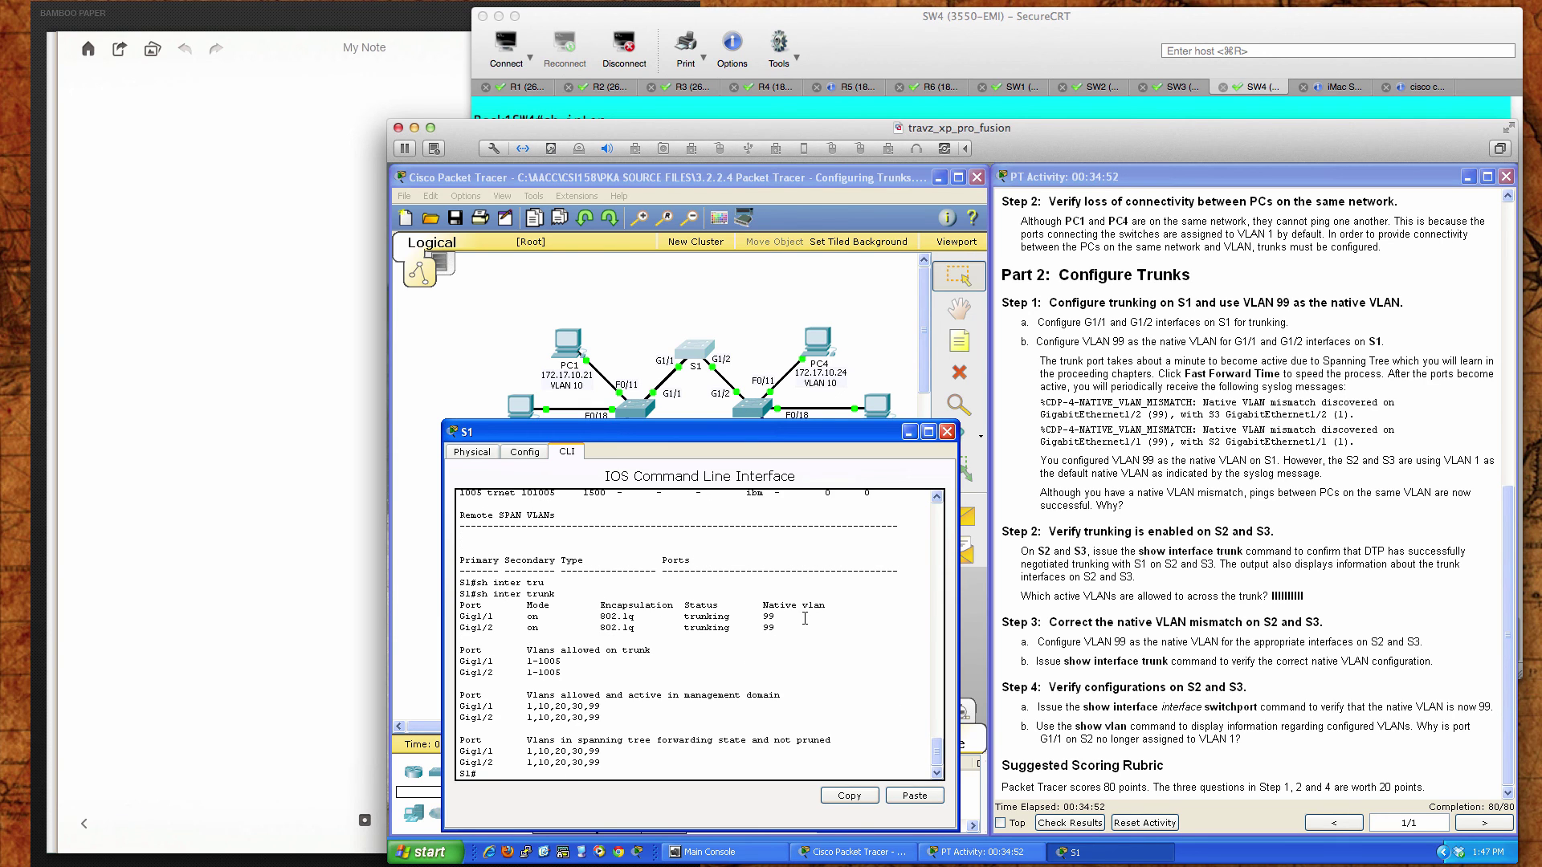
scroll(779, 633, "up", 8)
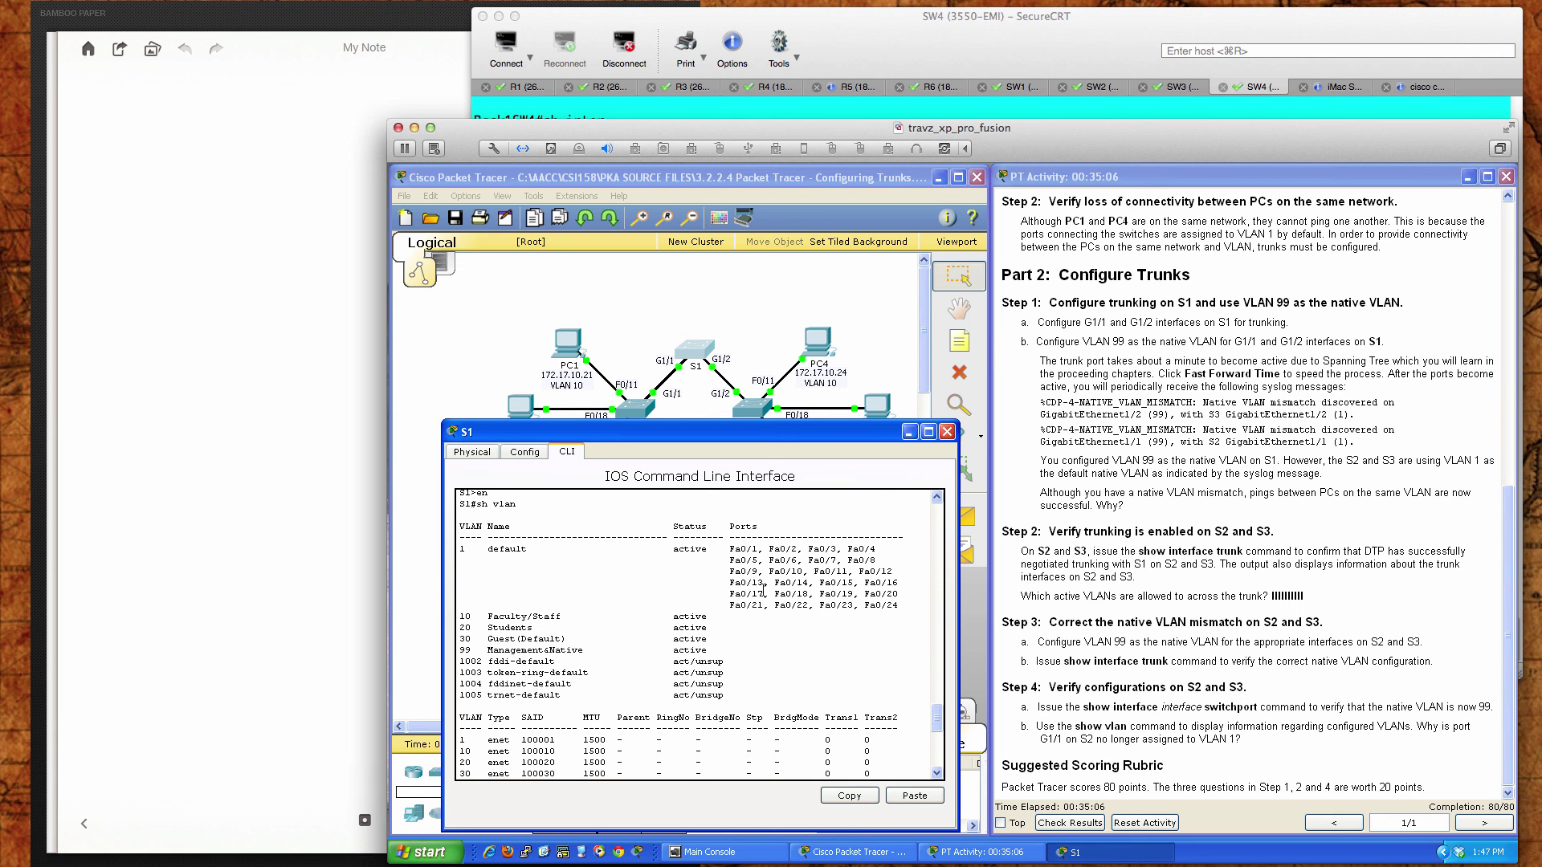
scroll(762, 592, "down", 5)
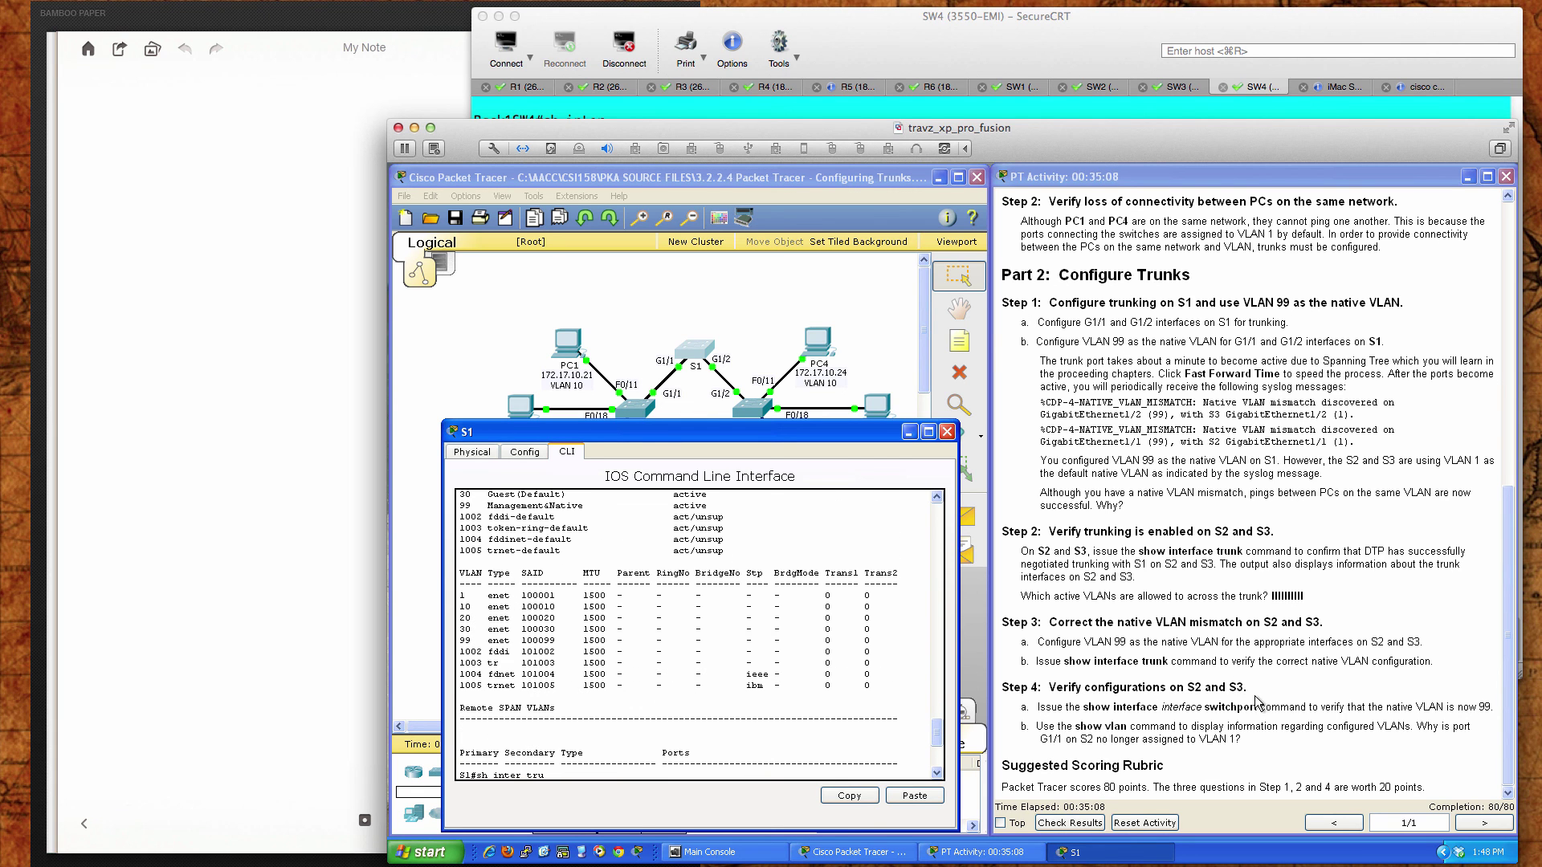
scroll(1259, 702, "up", 2)
scroll(1259, 703, "up", 5)
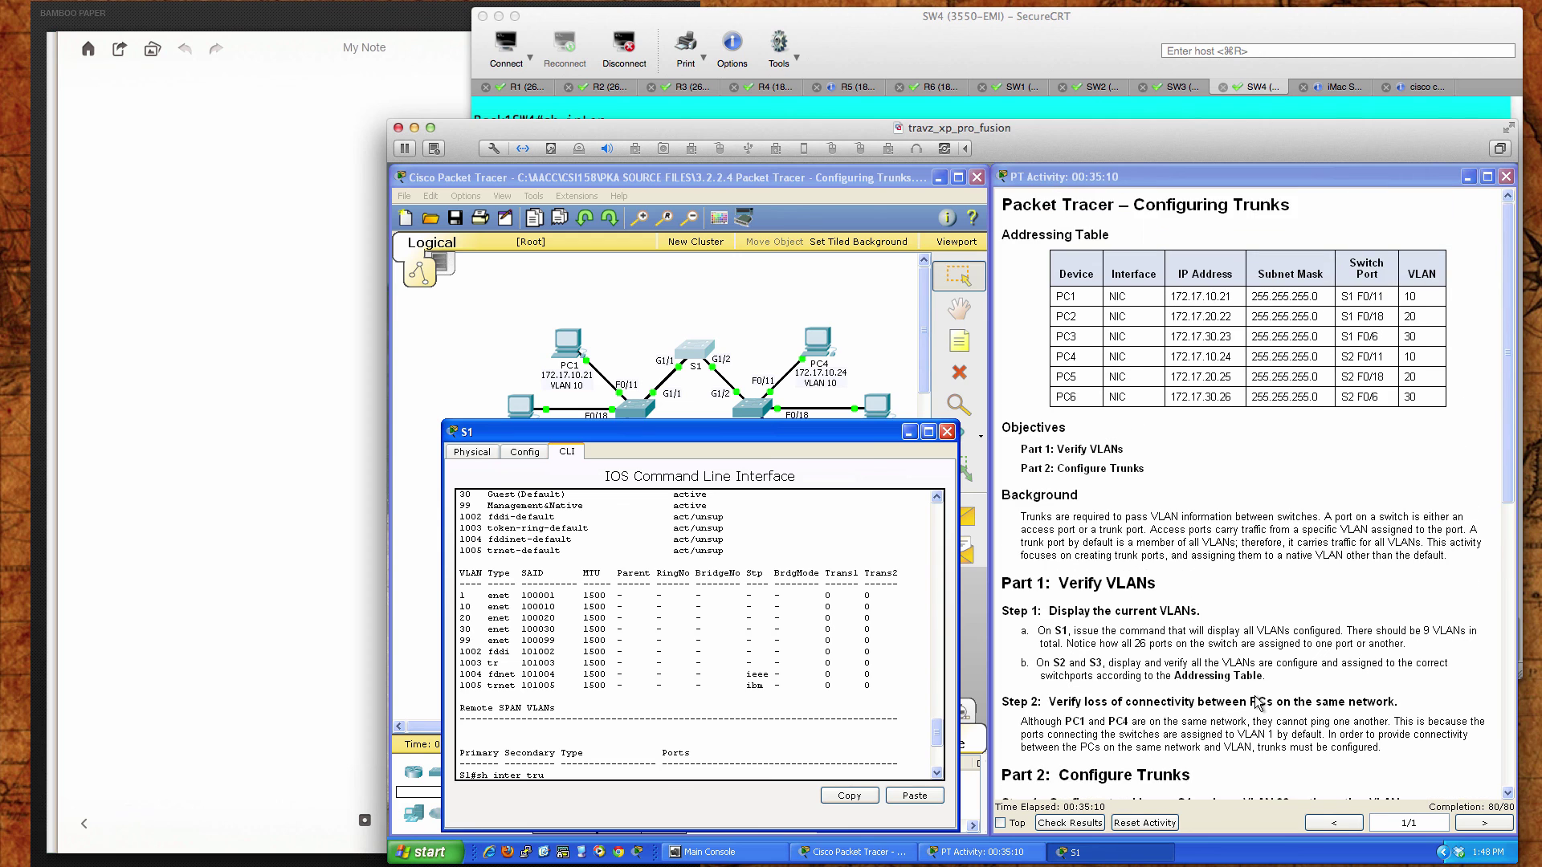
scroll(1259, 702, "down", 6)
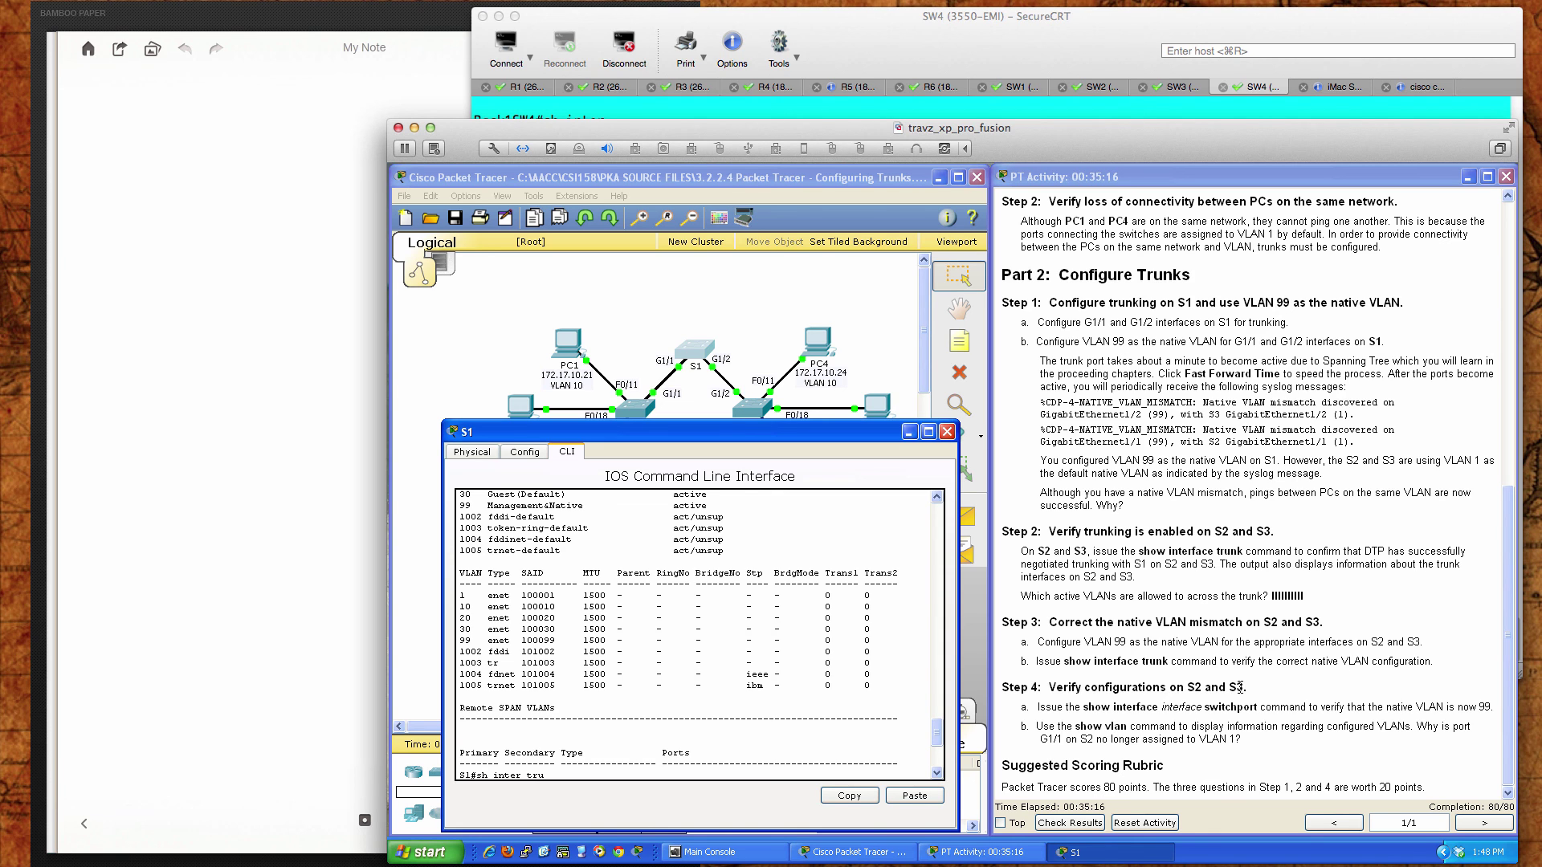
scroll(1244, 688, "up", 6)
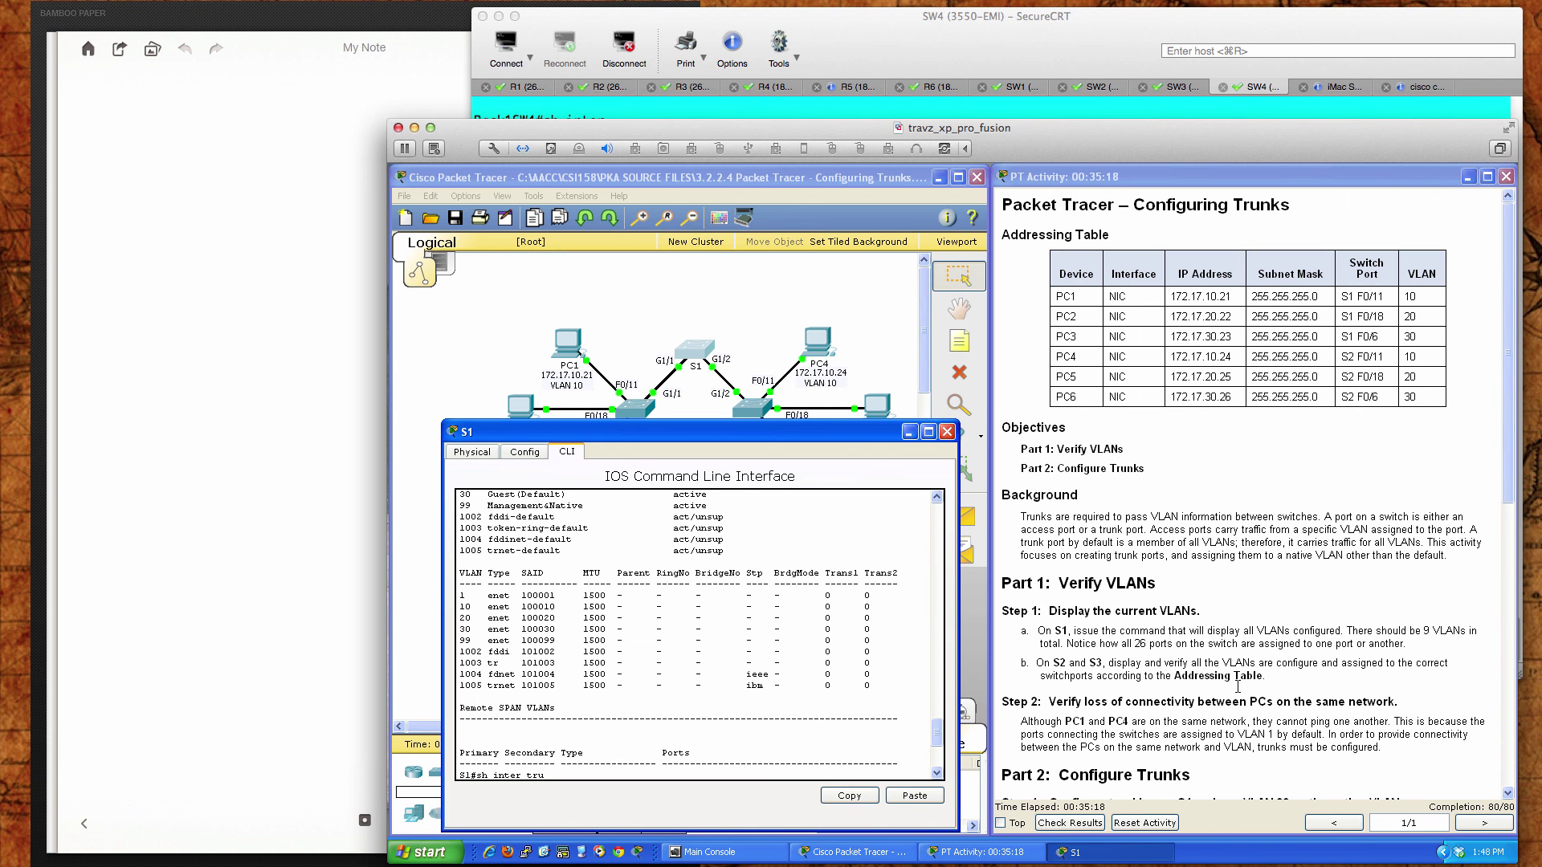